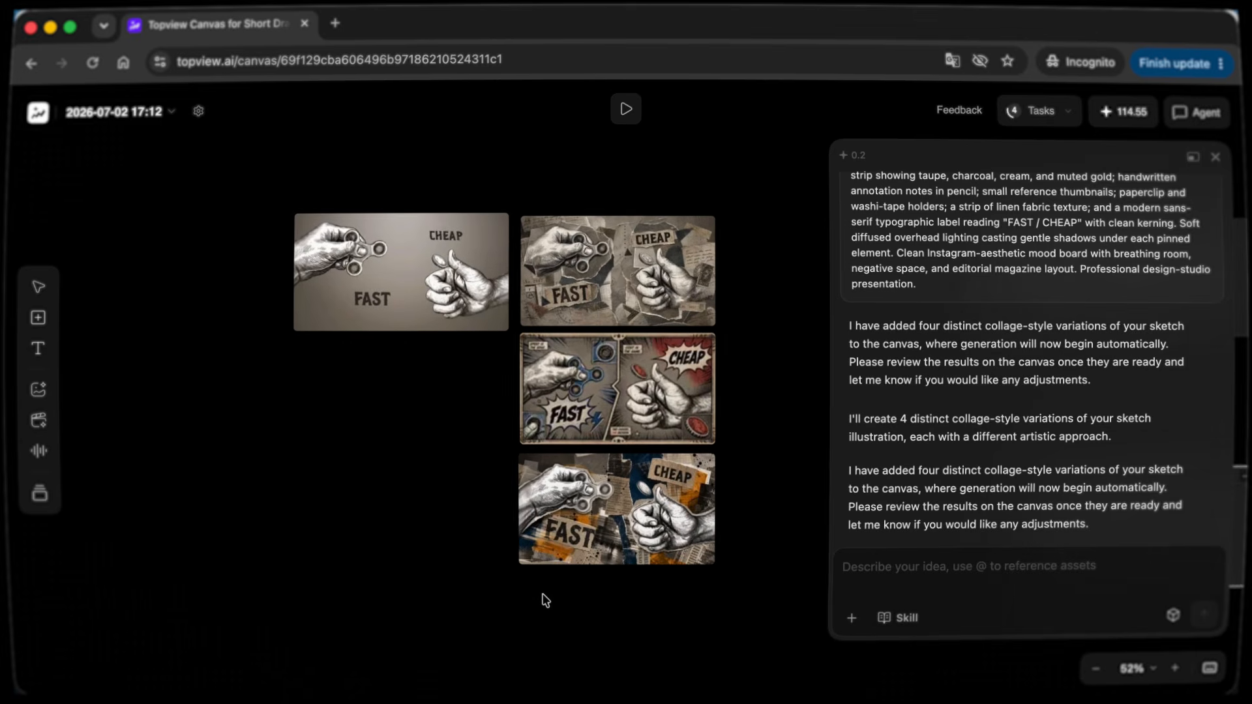
Reference the original FAST/CHEAP sketch and request two same-style images: a centered pair of eyes and a man's horizontally split head revealing his brain.
click(424, 315)
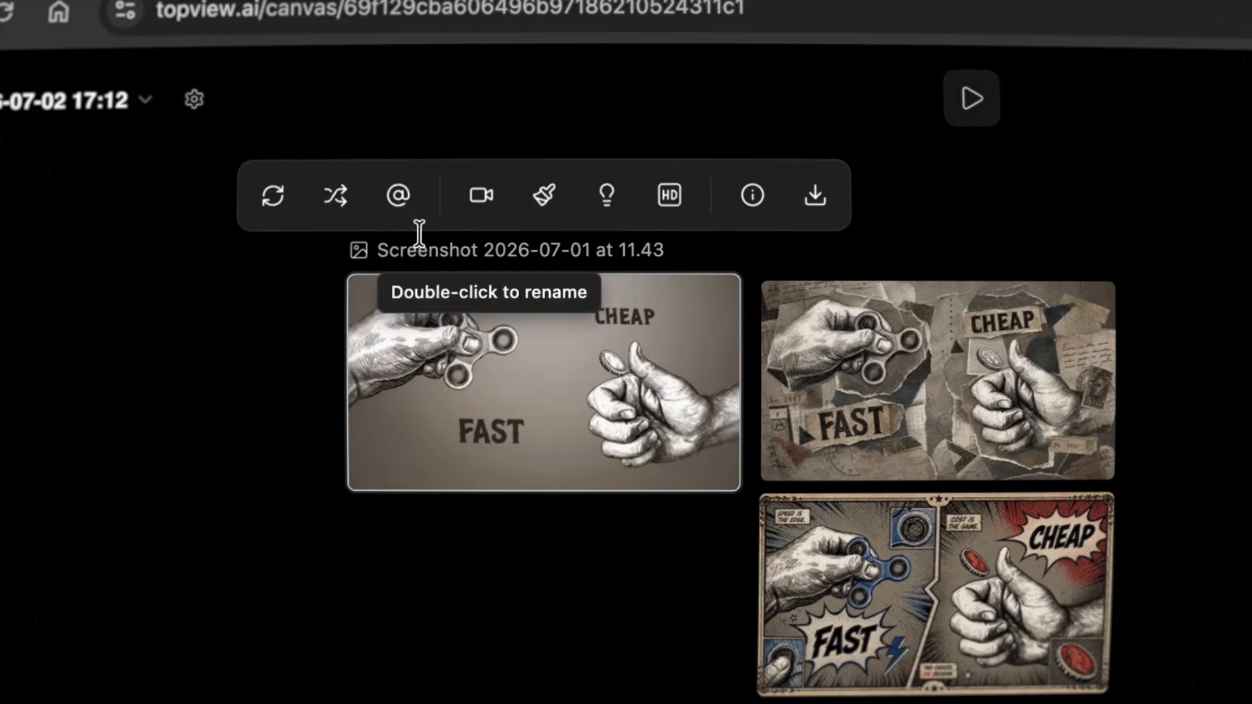
click(398, 198)
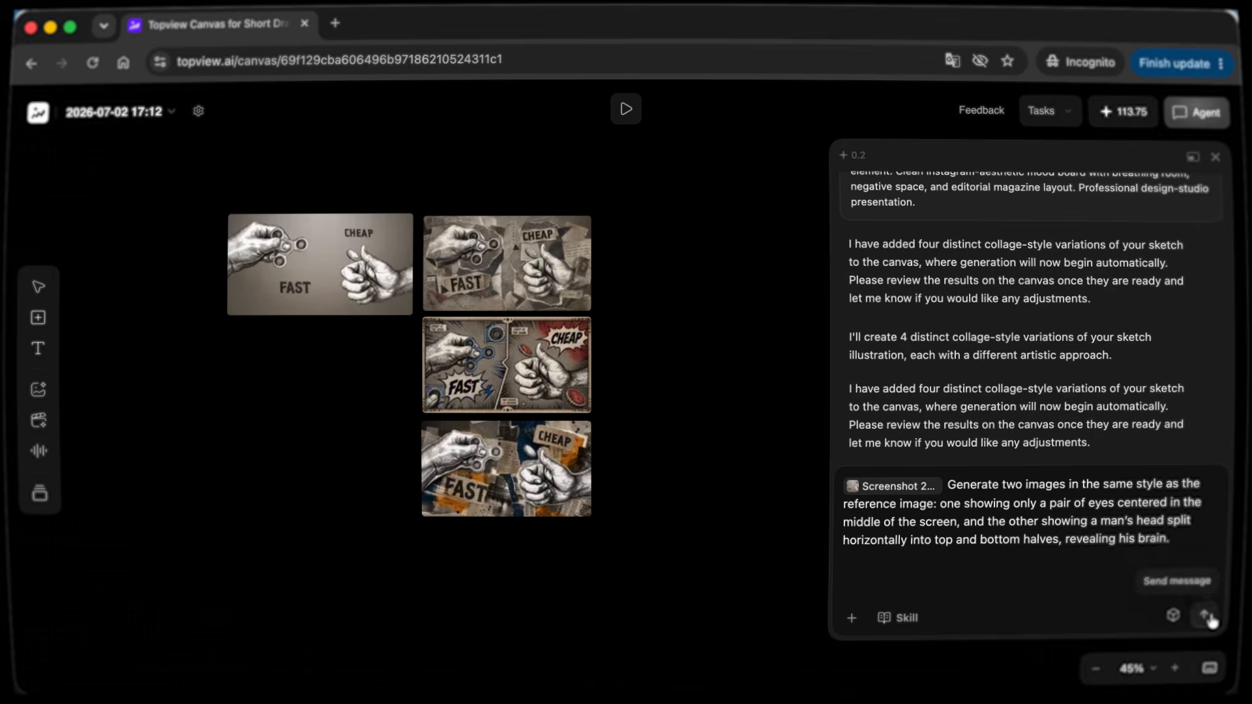
click(1206, 616)
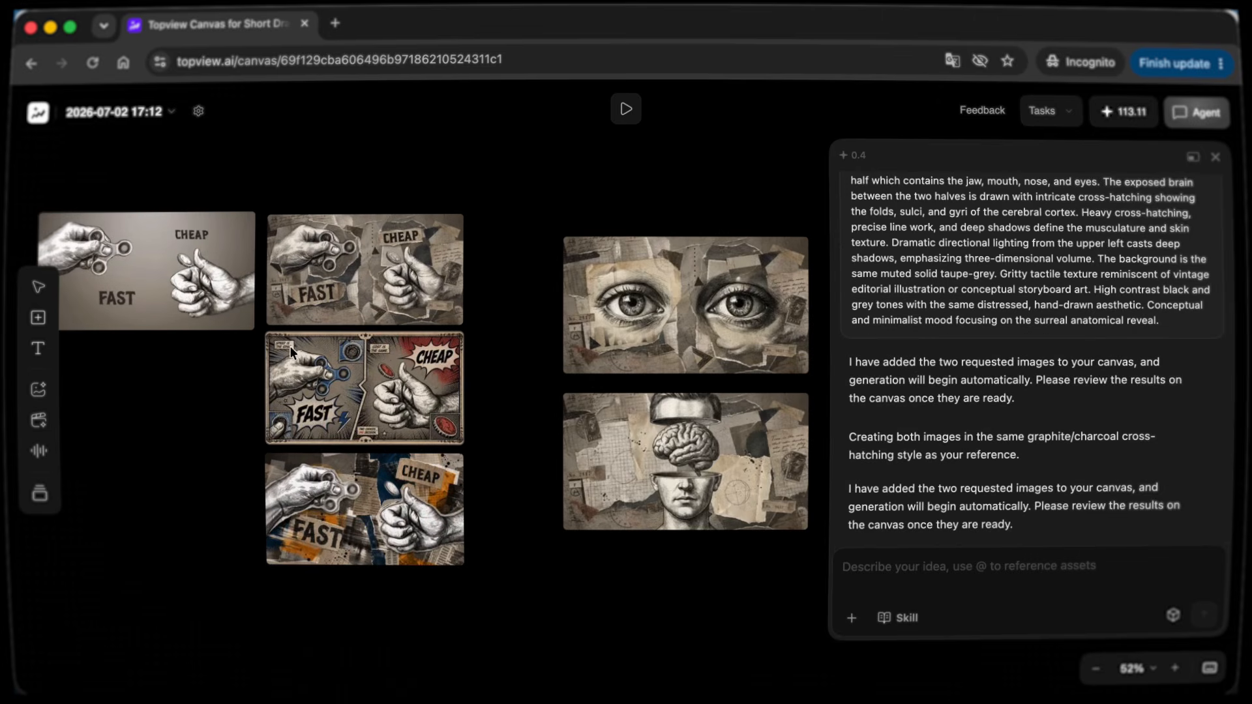
Open the torn-paper FAST/CHEAP collage beside the original sketch for inpainting.
scroll(228, 306, up, 5)
click(519, 219)
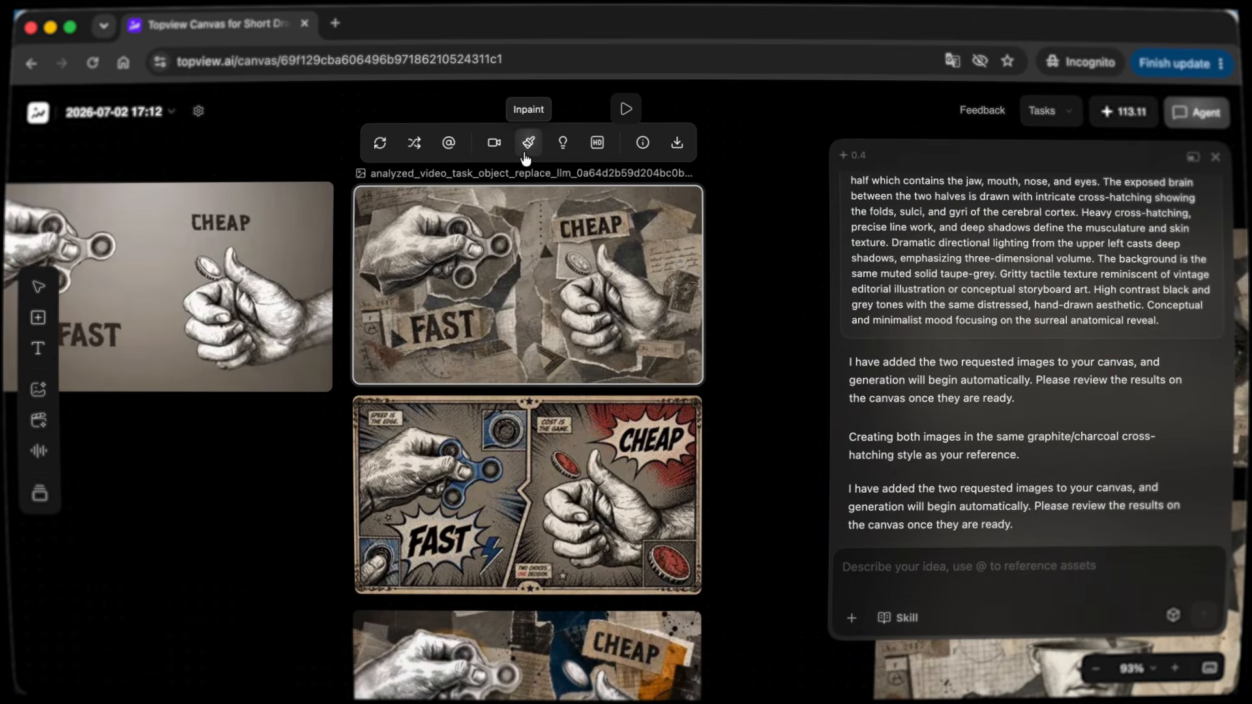
click(528, 143)
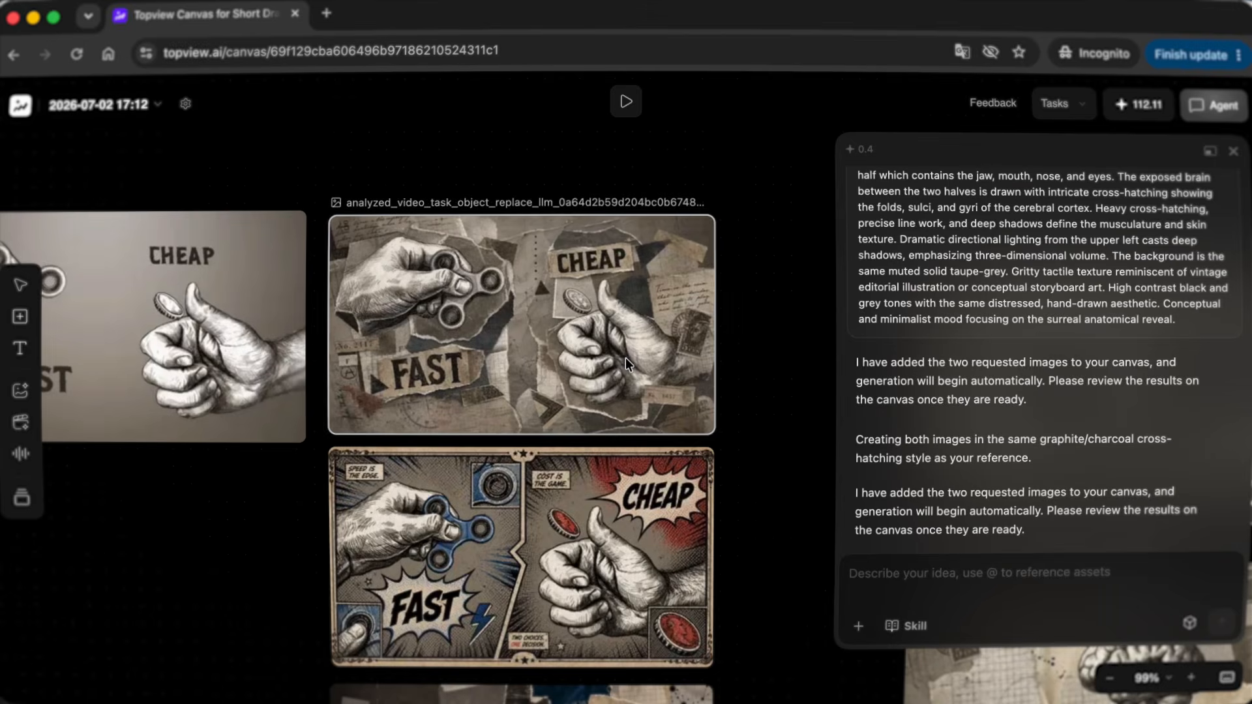
Set up a 10 s video from the torn-paper collage, prompting the crumpled FAST and CHEAP labels to unfold as the hands enter the frame.
click(625, 358)
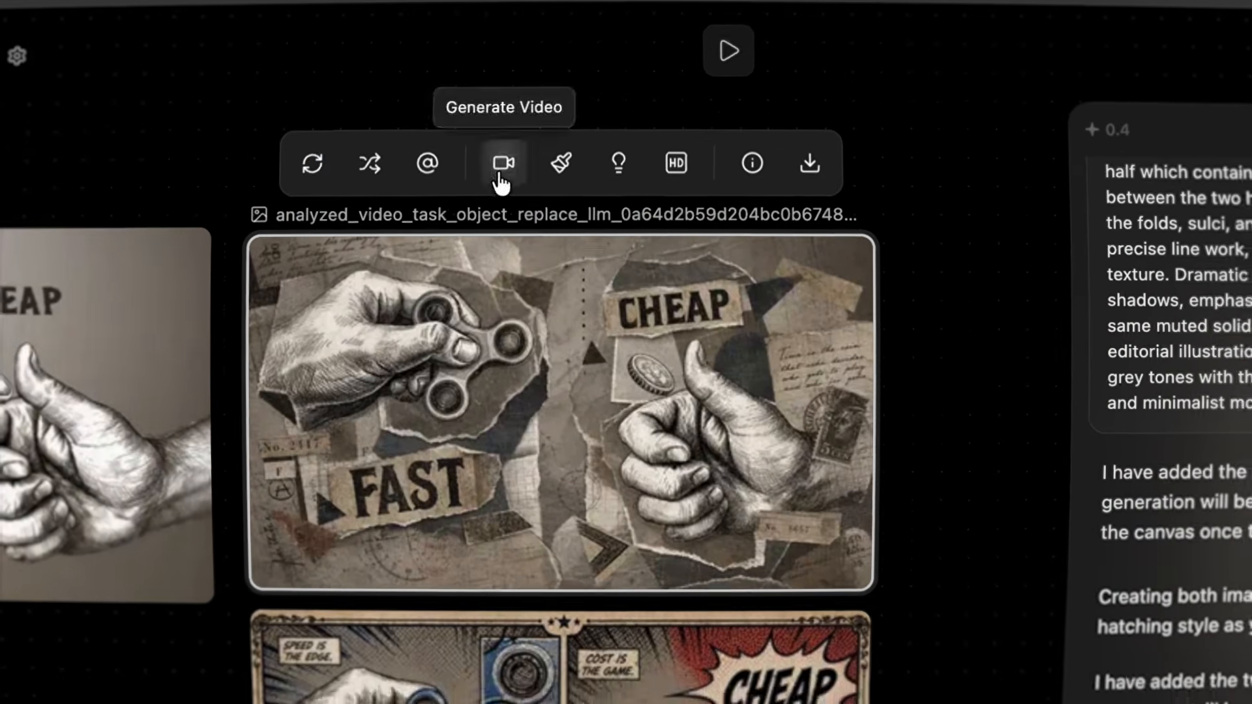
click(486, 171)
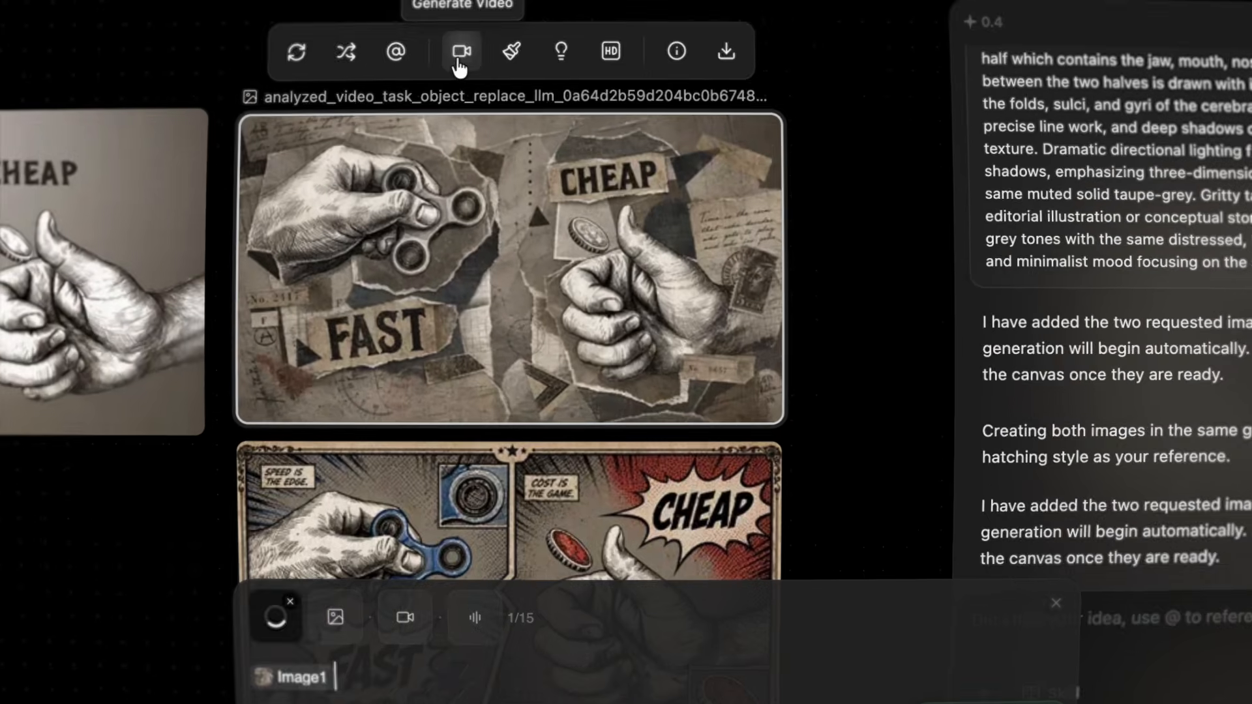
click(390, 659)
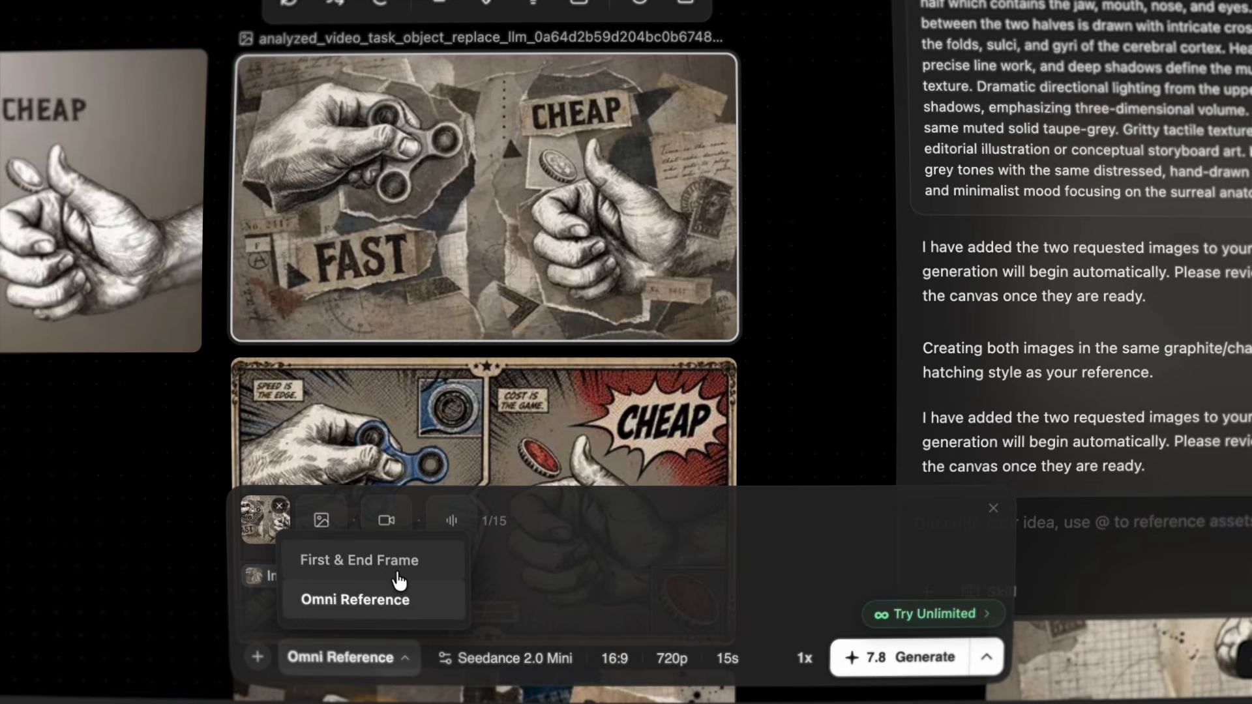
click(504, 561)
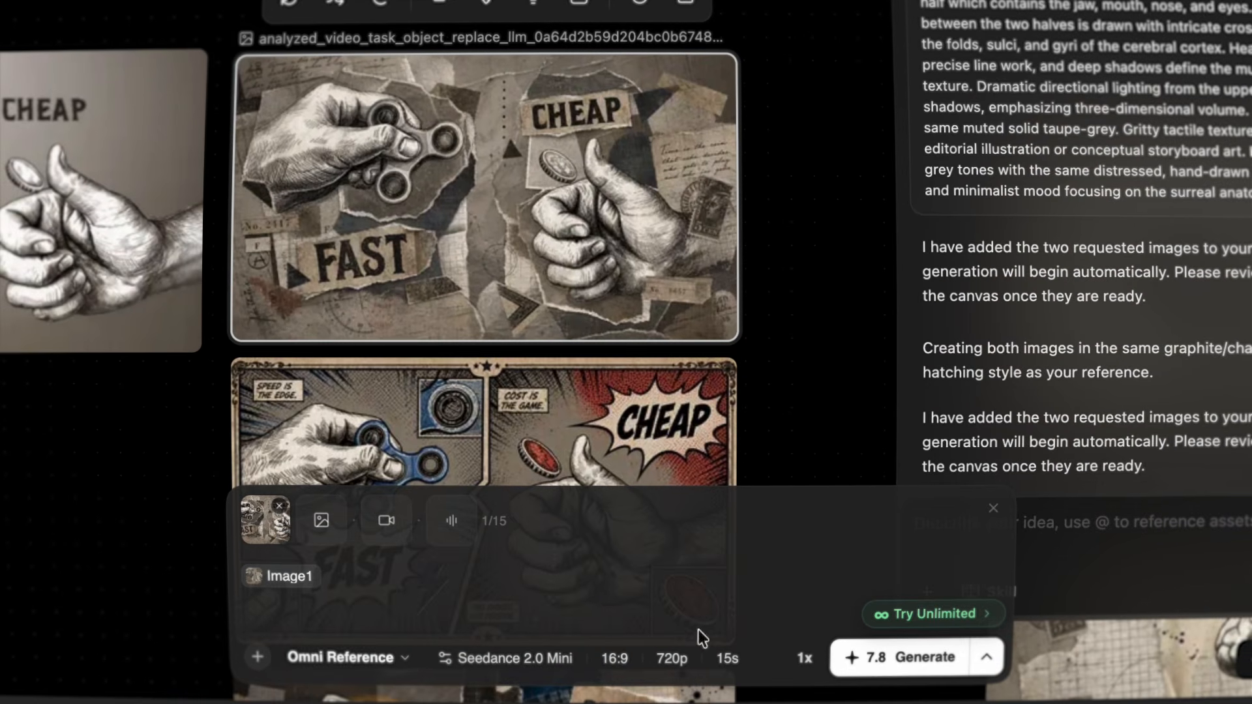
click(727, 667)
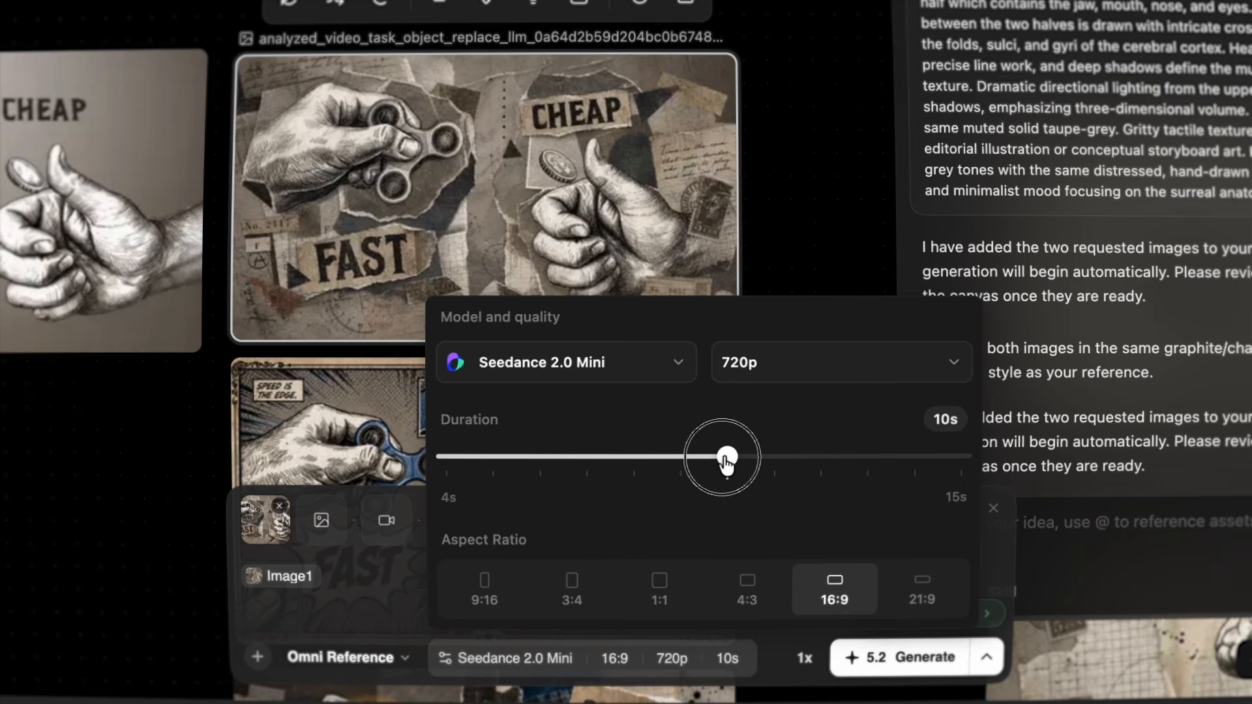
click(447, 568)
text(Animate the paper collage. The "FAST" and "CHEAP" paper labels start crumpled, then unfold as the hands enter the frame. The left hand slides in from the left while spinning the fidget spinner. The right hand slides in from the right, flips the coin once, and catches it. Keep the animation smooth and subtle, preserving the original collage style, composition, and static camera. No morphing or extra objects.)
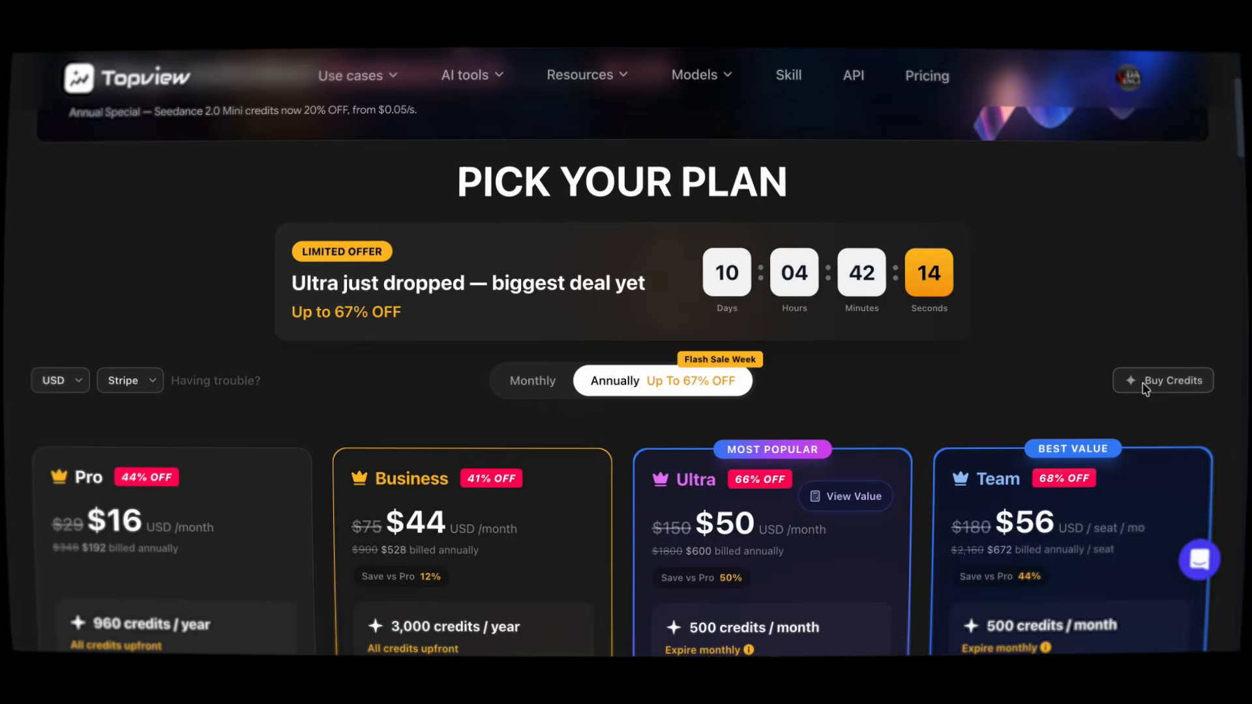
Open the credit purchase options on the pricing page.
click(1147, 384)
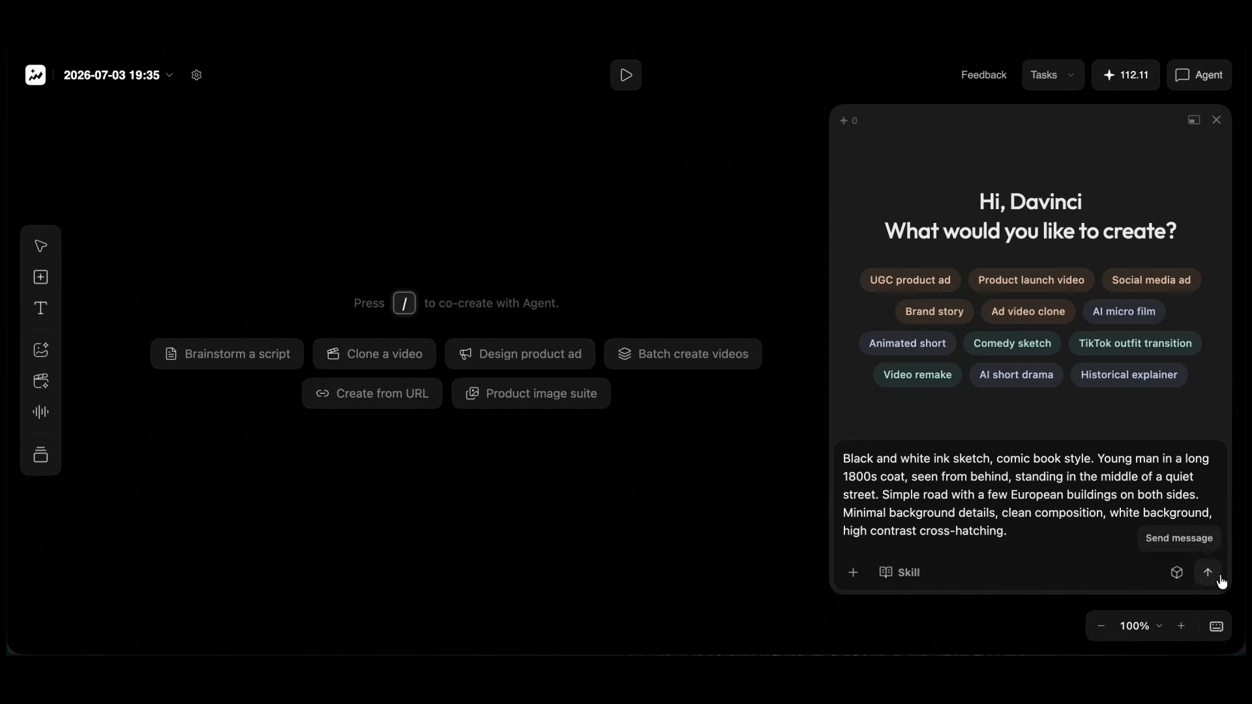
Send the agent the ink-sketch prompt for a young man in an 1800s coat, seen from behind on a quiet European street.
click(1208, 573)
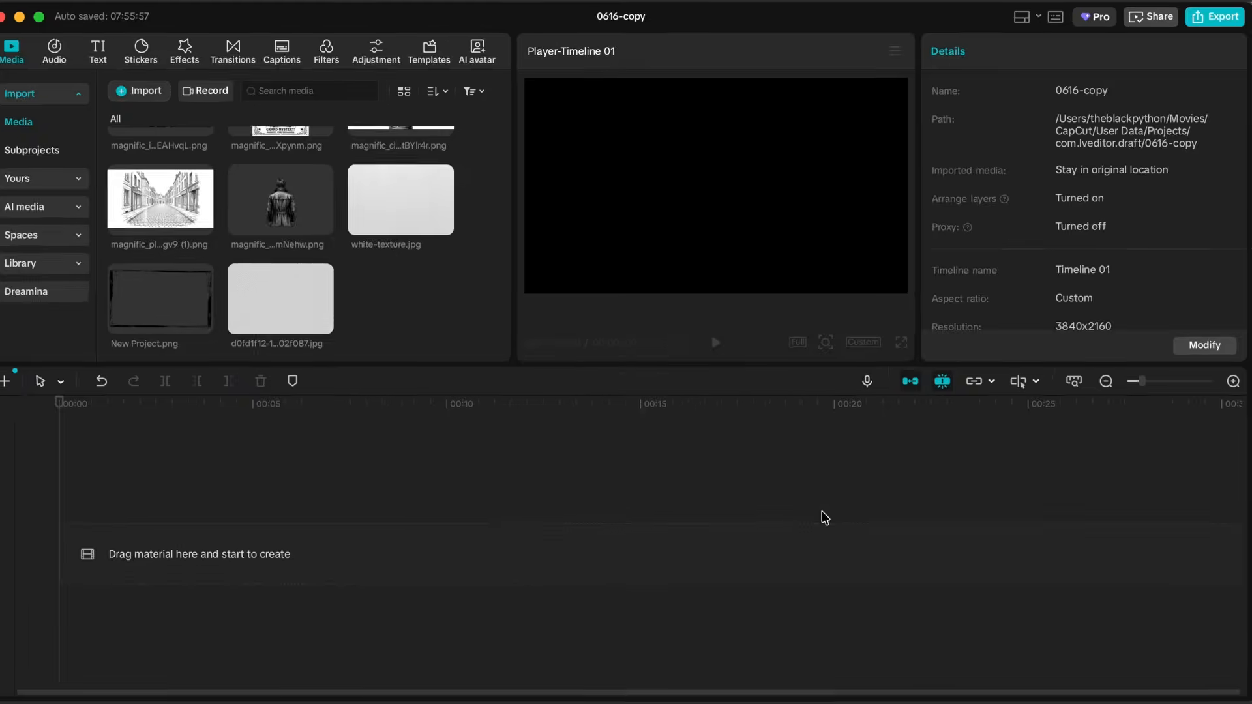
In CapCut, configure the project timeline with a custom 3840 x 2160 resolution and a 24.00 fps frame rate.
click(1129, 343)
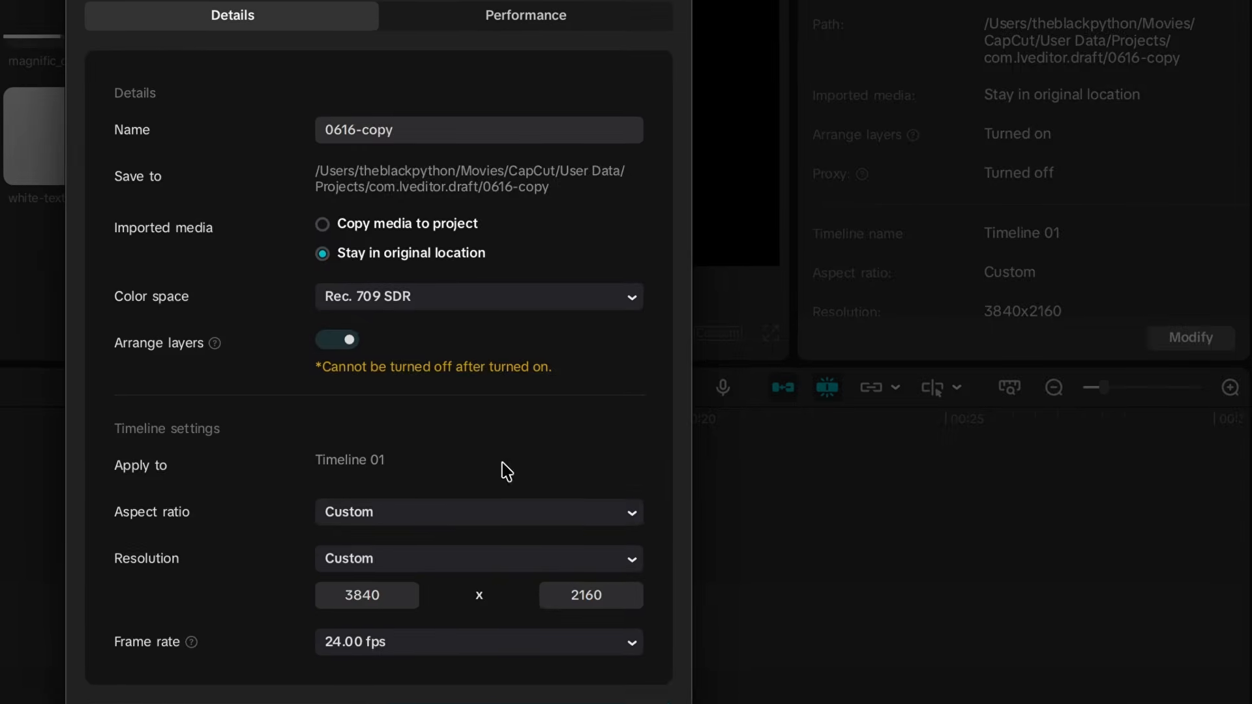
click(455, 556)
click(462, 465)
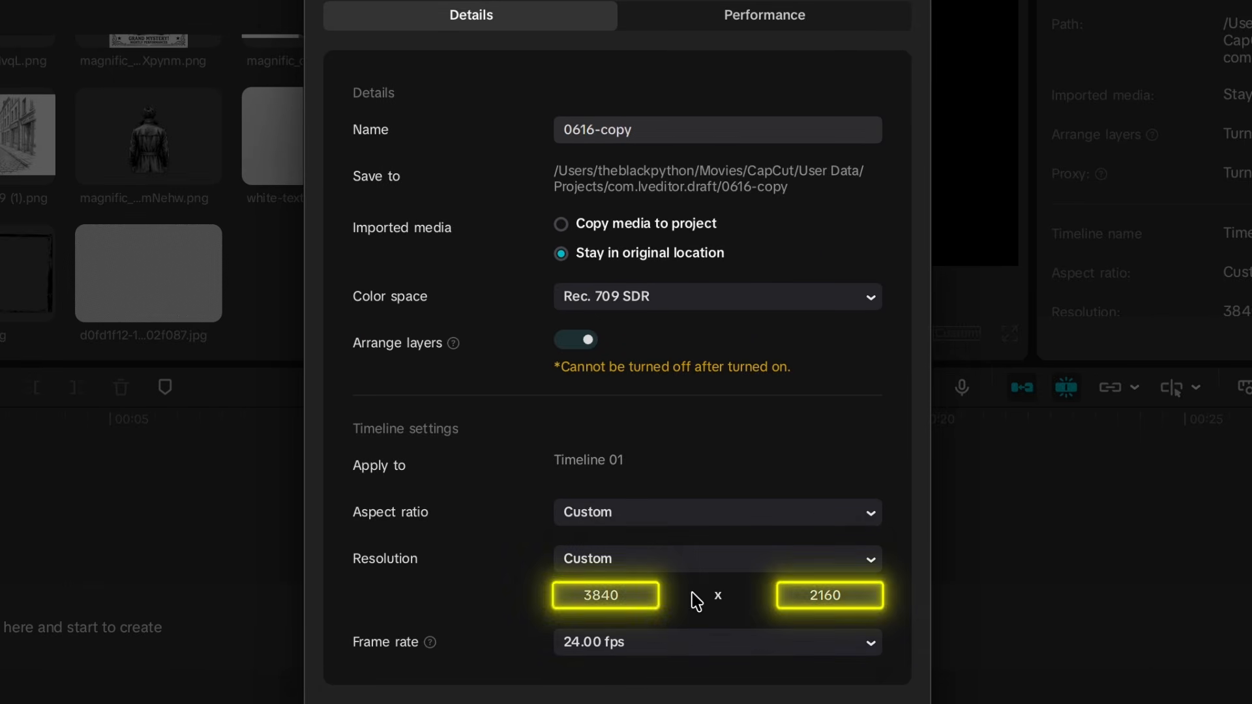
click(691, 650)
click(691, 646)
click(717, 698)
Place the street image on the timeline with the coated man on a track above, extending both clips to 00:00:15:23.
scroll(444, 307, up, 1)
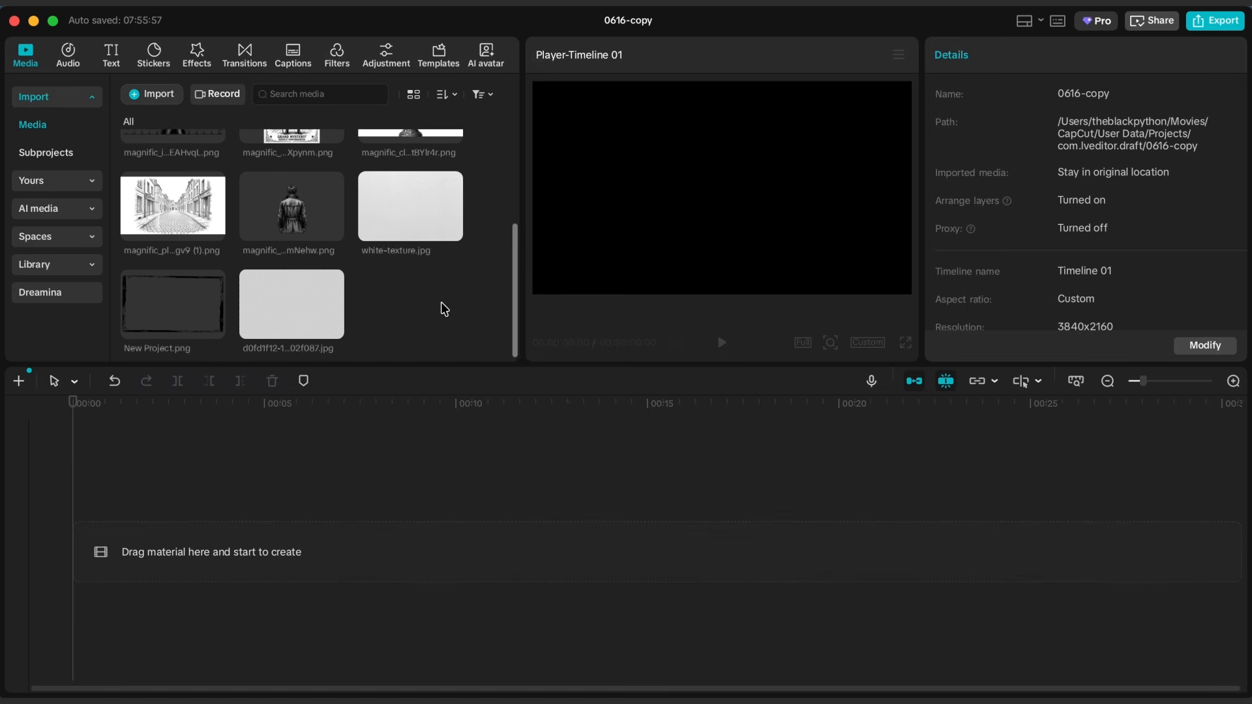
scroll(400, 297, up, 5)
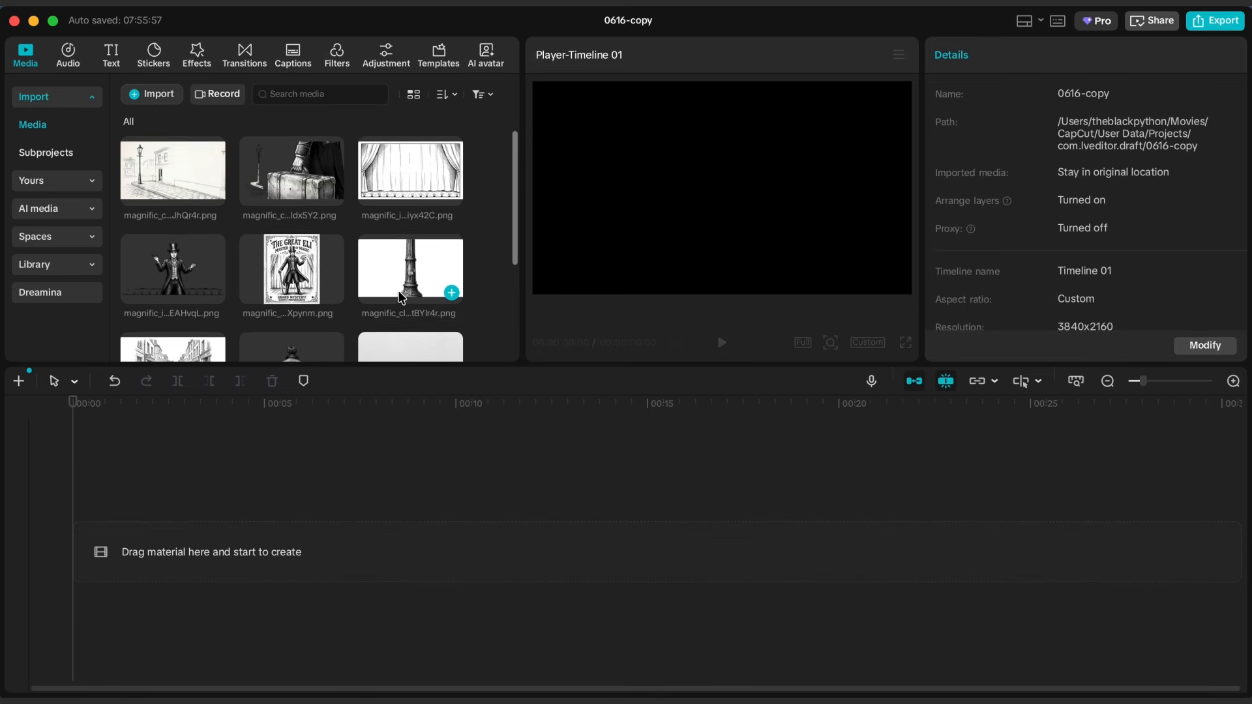
scroll(405, 281, down, 5)
drag(218, 223, 162, 519)
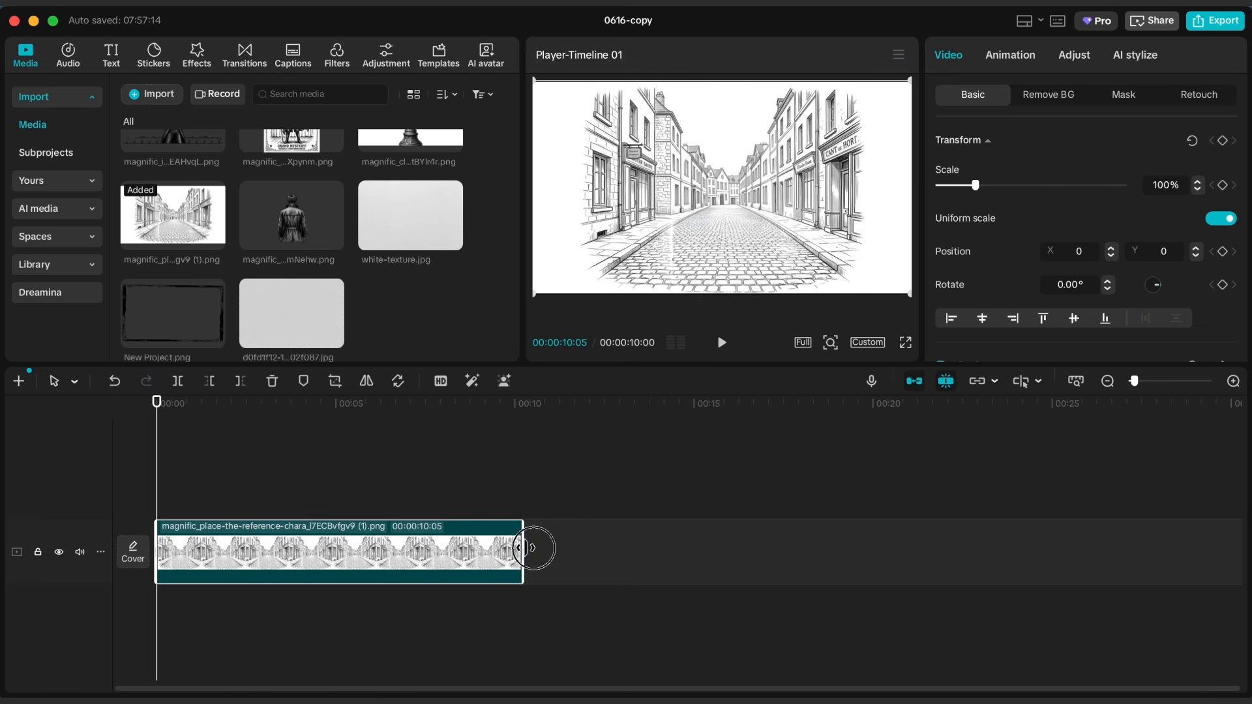
drag(518, 547, 725, 531)
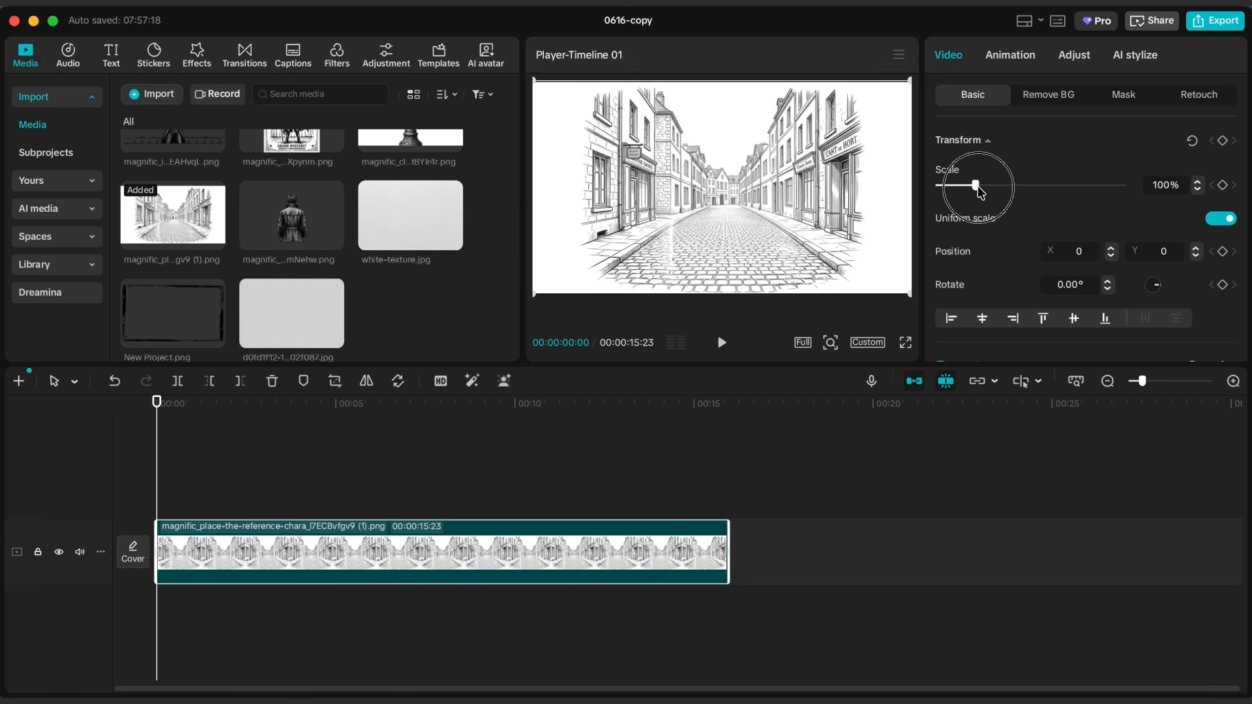
drag(292, 218, 163, 493)
drag(515, 486, 728, 488)
Scale the man to 112% and keyframe his position from below the frame at the start to Y -504 at 00:00:02:14.
drag(976, 185, 981, 185)
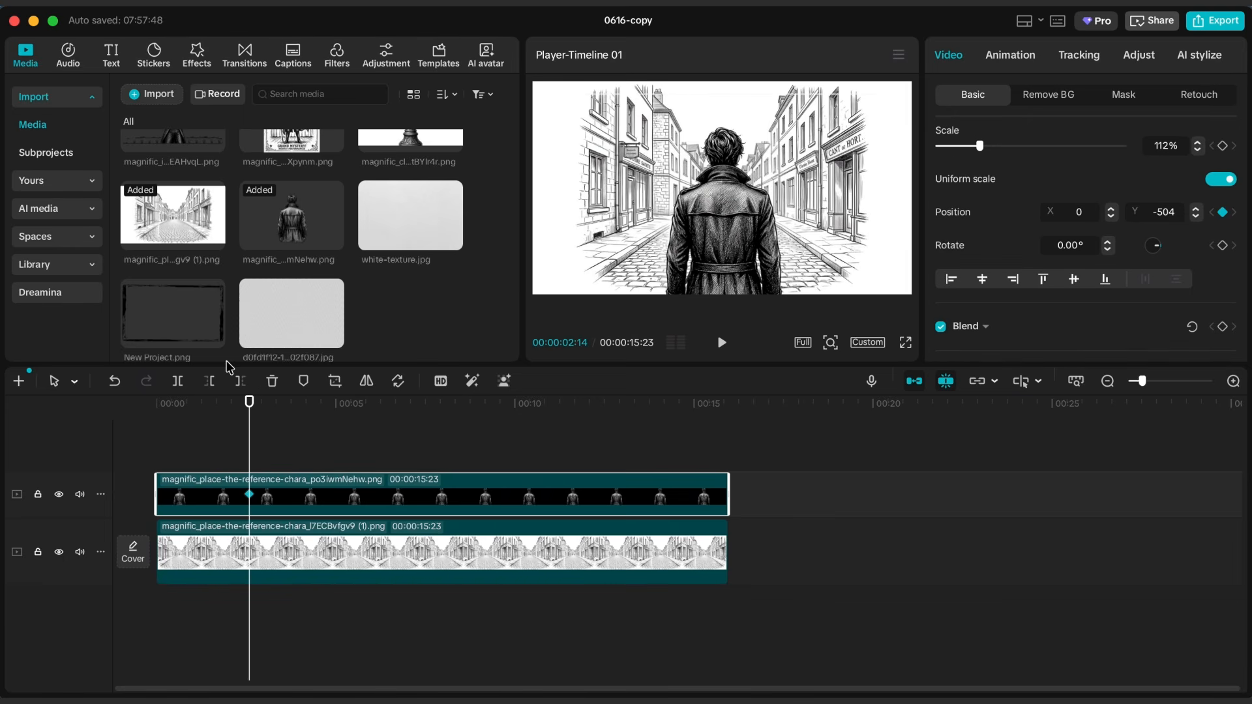
drag(739, 170, 741, 358)
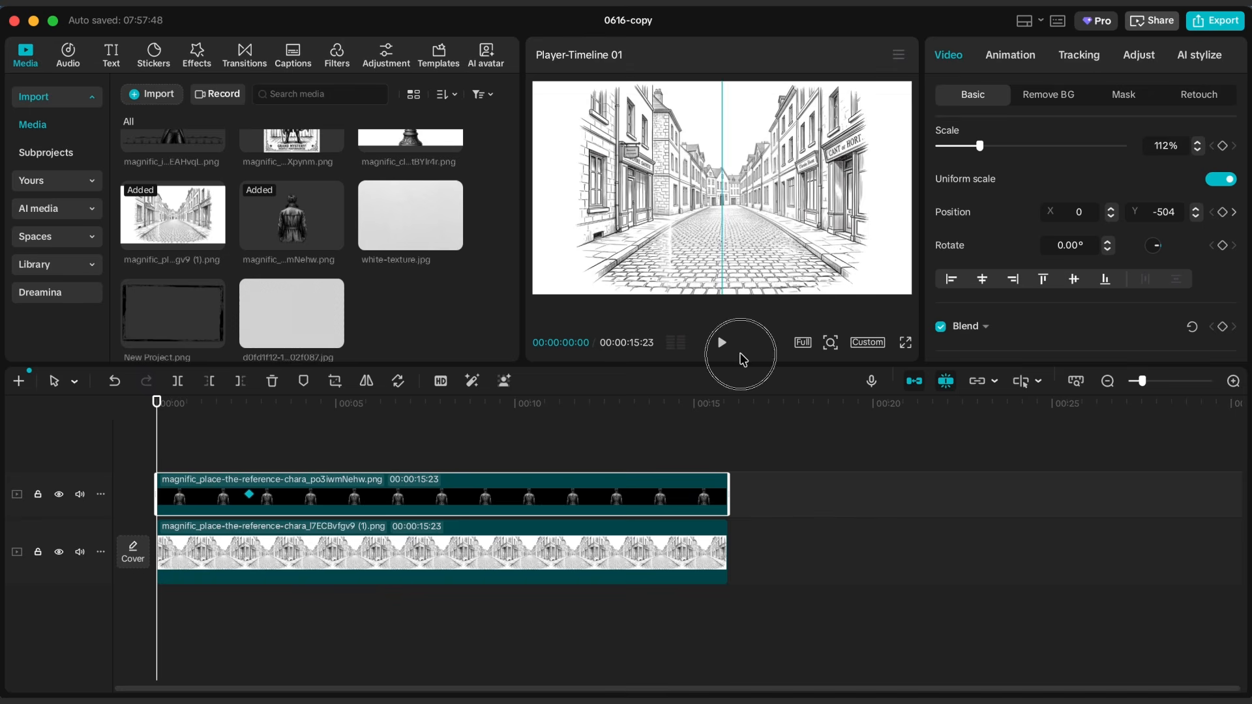
Show the man clip's keyframe graph and apply the Cubic Ease preset curve between its two vertical position keyframes.
right_click(235, 512)
click(326, 616)
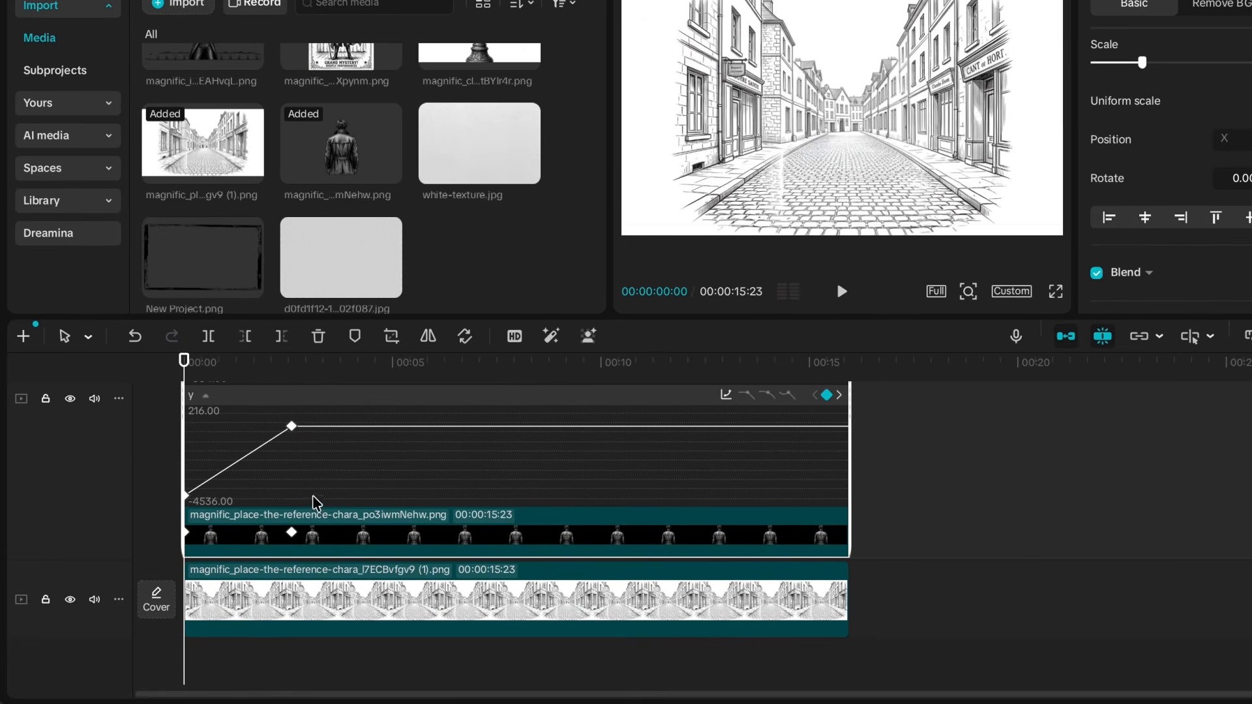
click(217, 474)
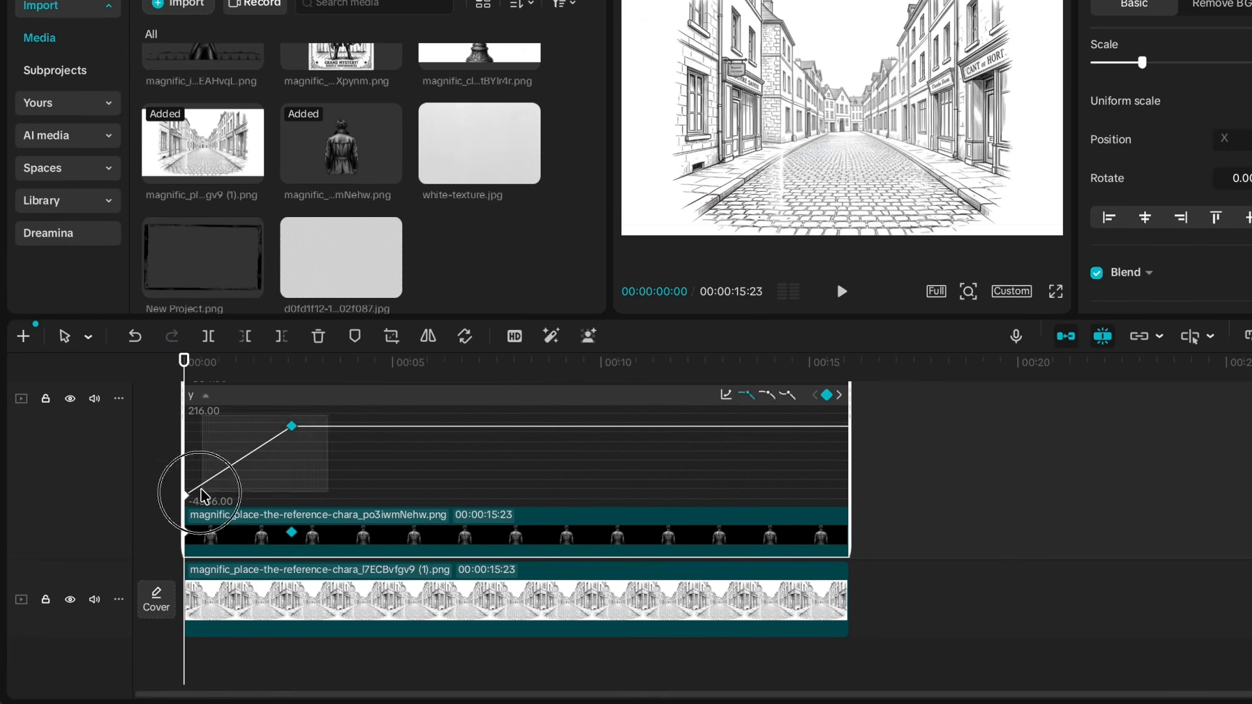
click(726, 394)
click(1098, 541)
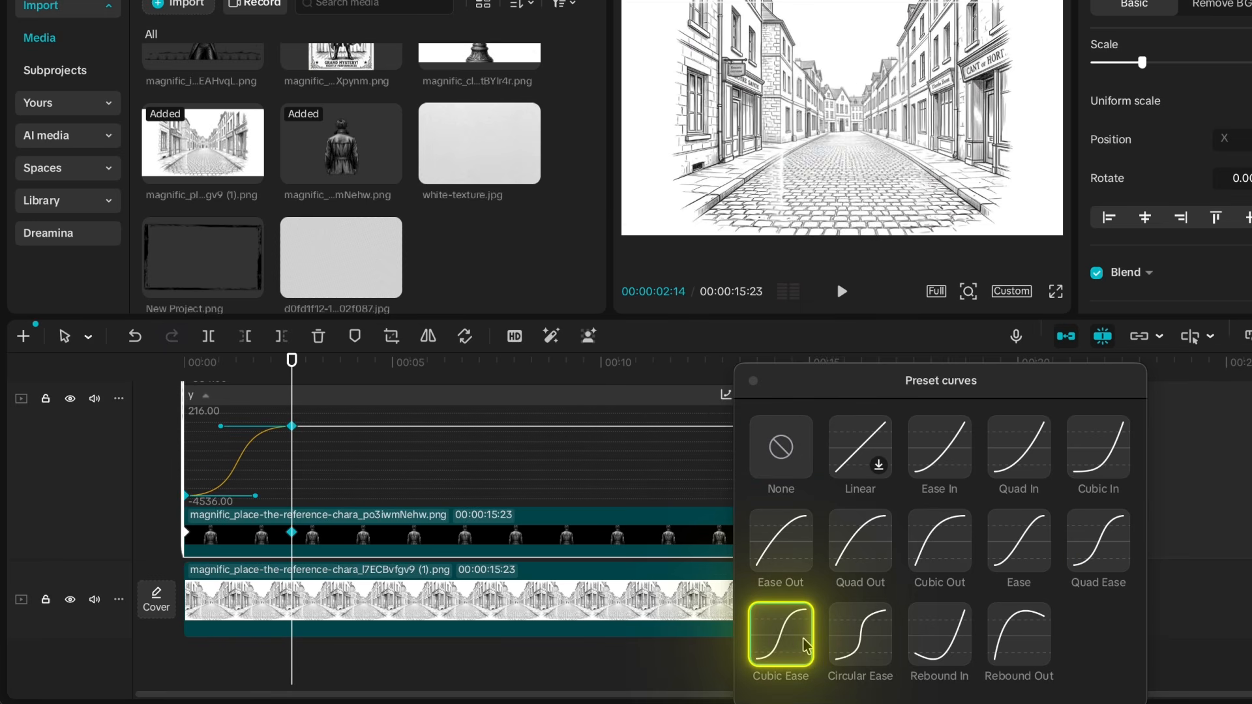
click(780, 634)
click(753, 381)
Shift the man's second position keyframe slightly later and play the animation from the start.
drag(292, 531, 299, 531)
drag(291, 359, 152, 371)
key(space)
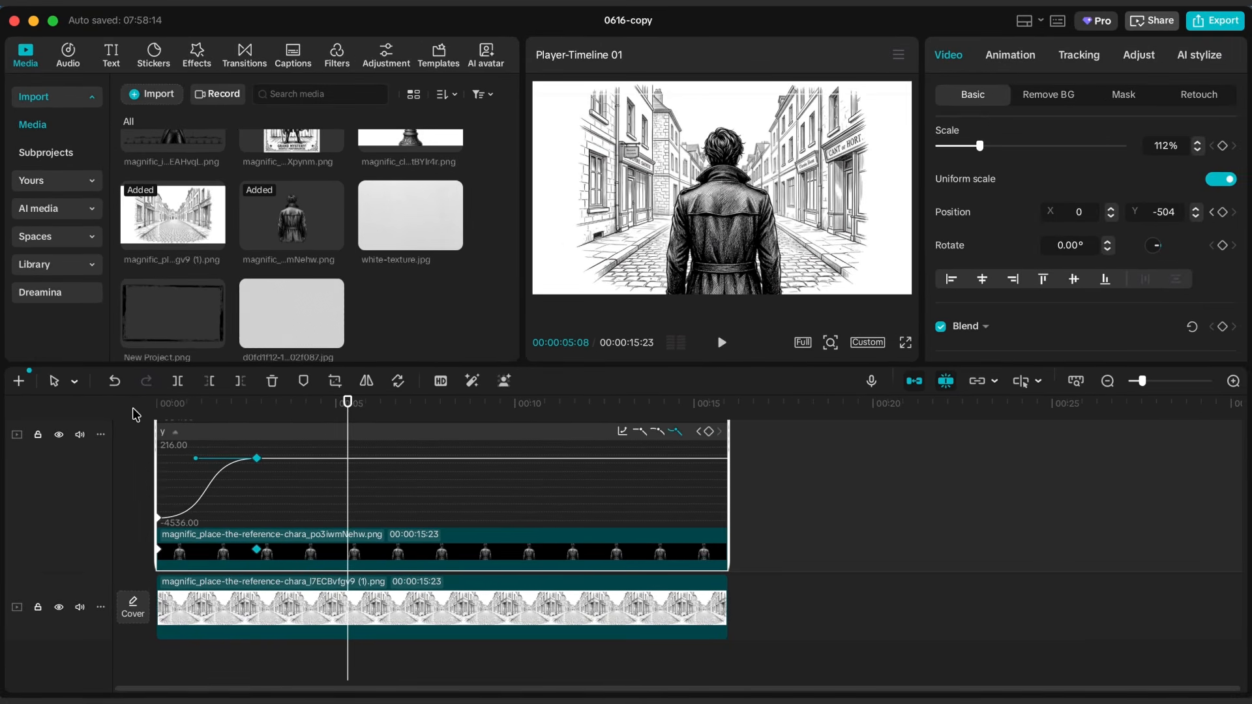
Hide the keyframe graph and combine the street and man clips into one compound clip.
right_click(303, 495)
click(356, 626)
drag(384, 627, 257, 440)
right_click(310, 495)
click(380, 340)
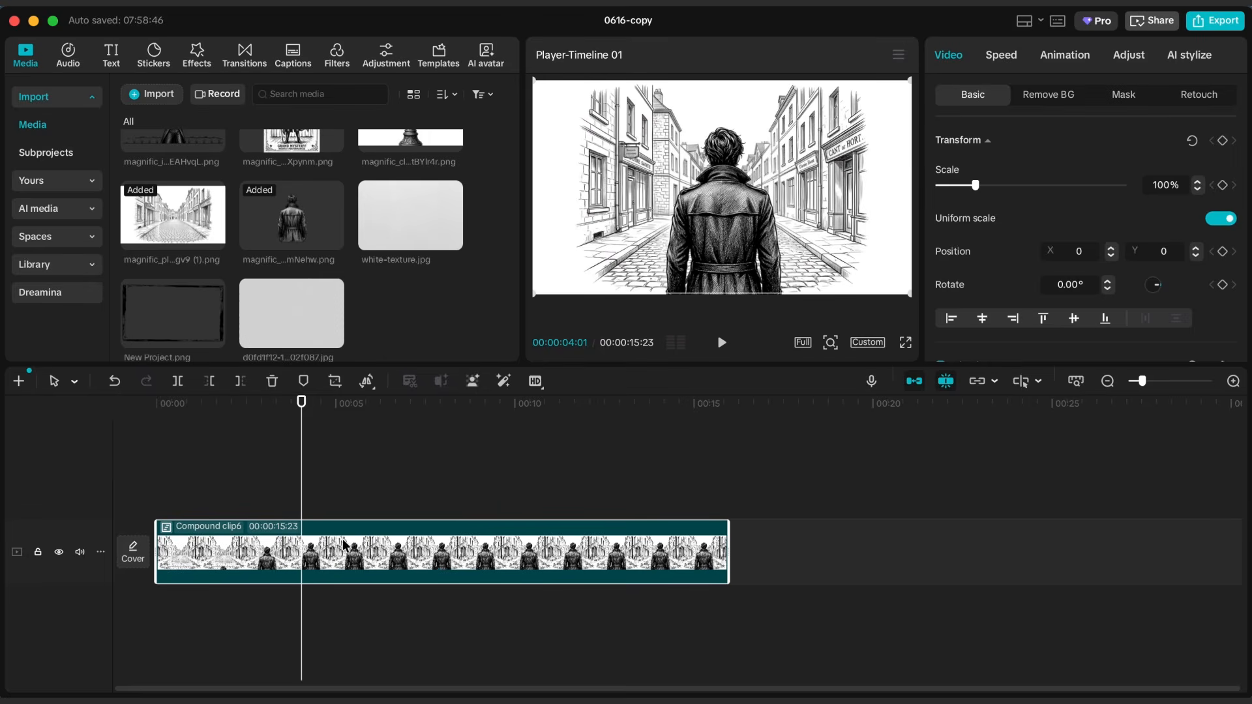
Rename the new compound clip's subproject as First scene and remove the clip from the timeline.
click(46, 153)
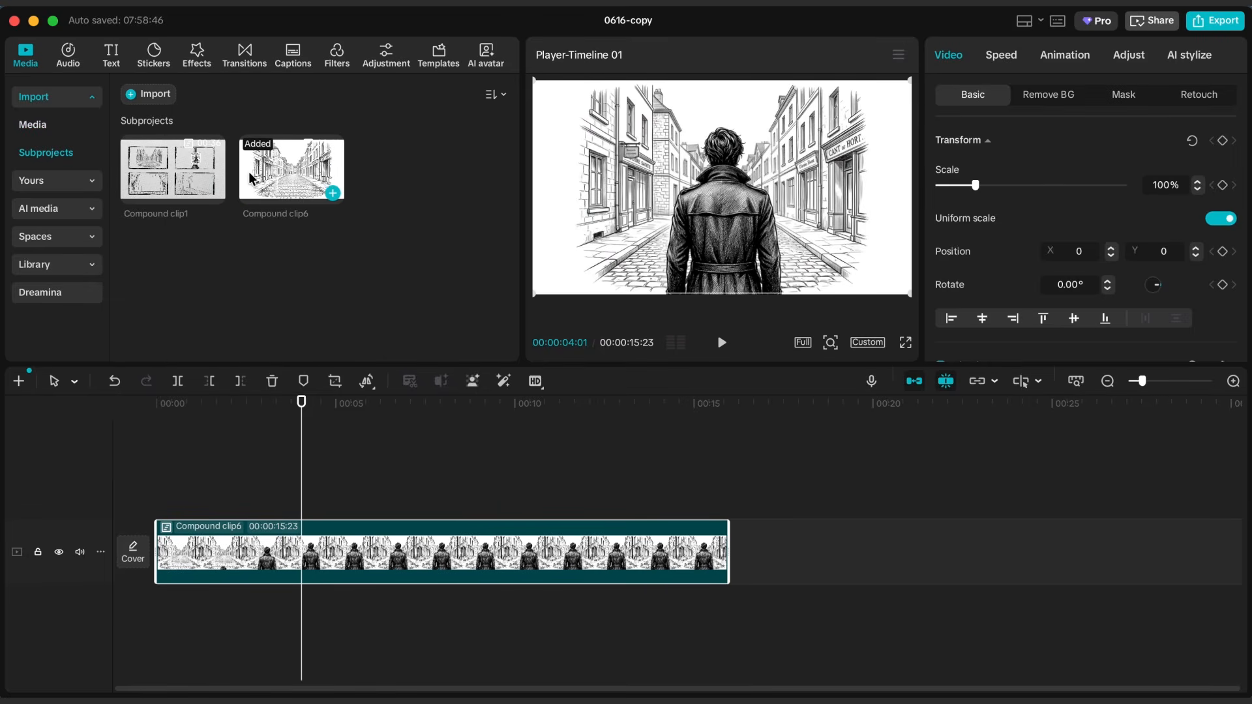
right_click(274, 175)
click(291, 188)
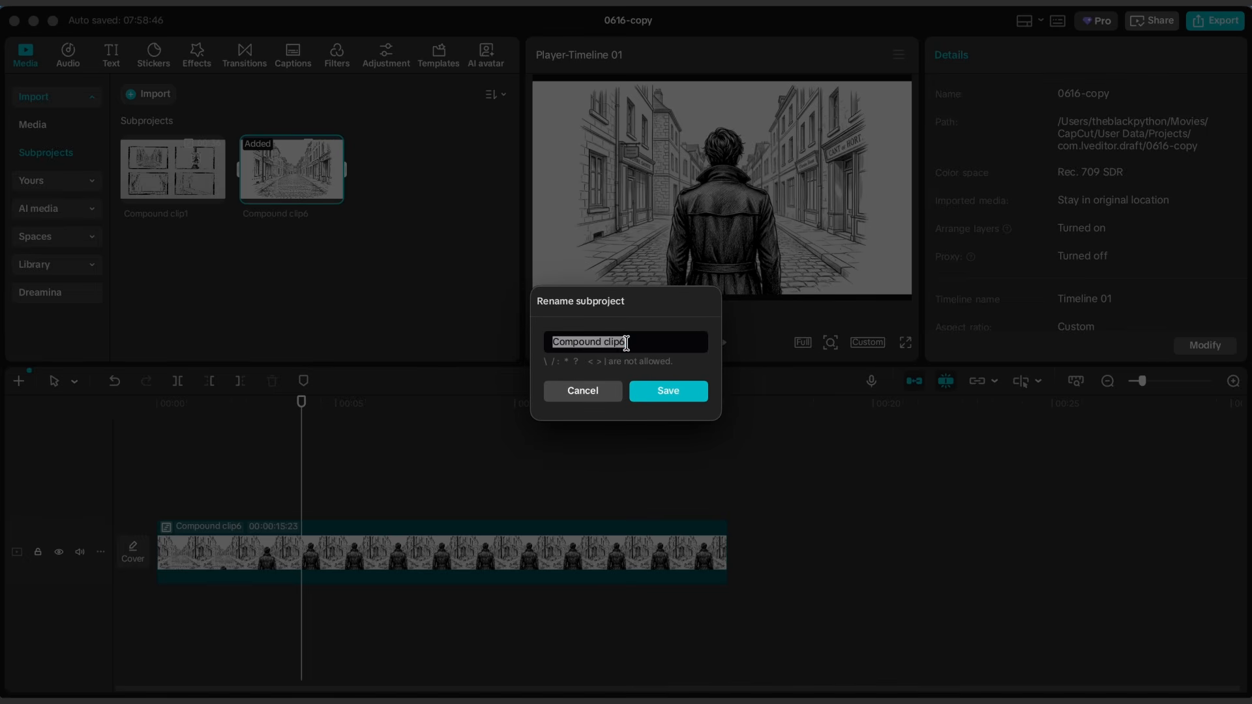
click(678, 396)
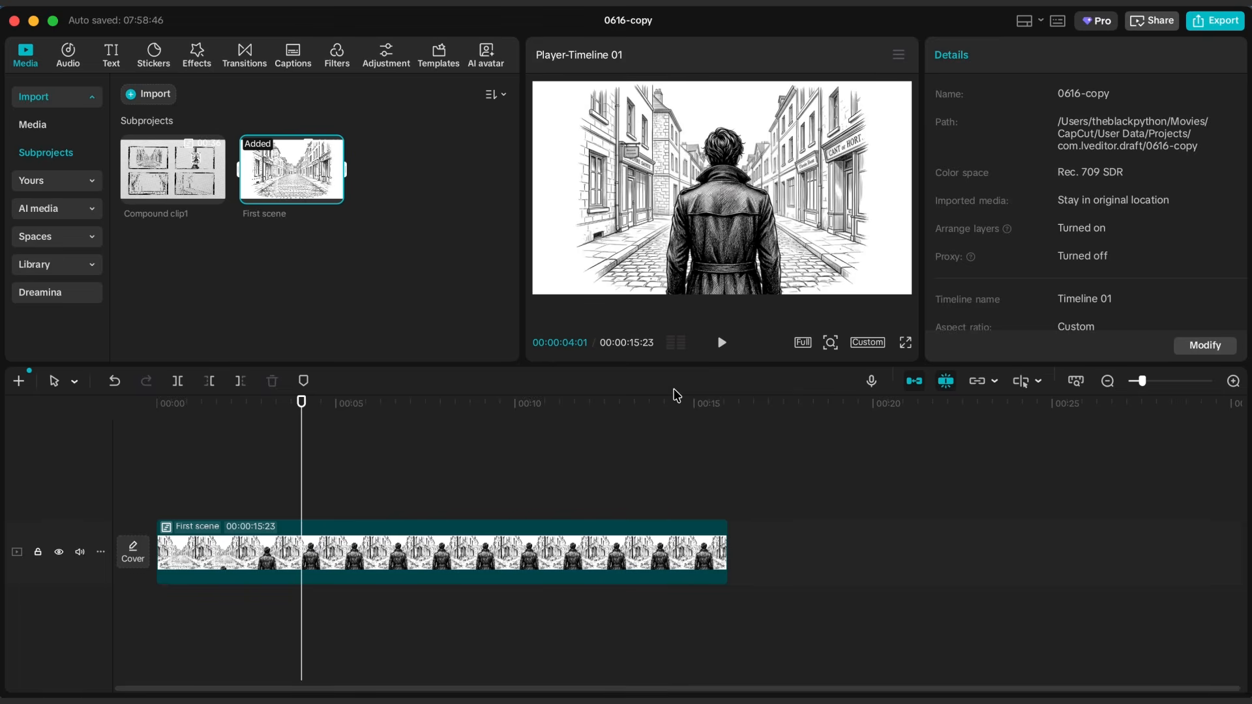
click(73, 130)
key(Delete)
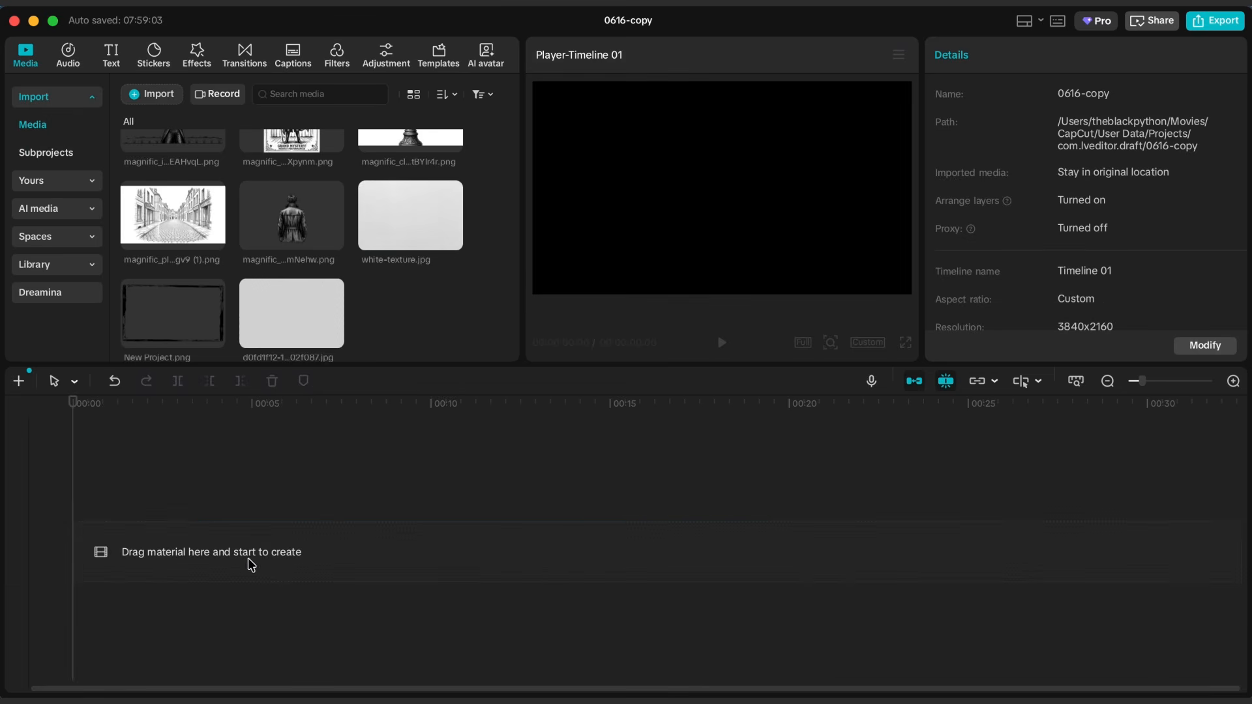
Try reusing the First scene subproject on the empty timeline, play it, and remove it again.
click(68, 156)
drag(297, 170, 120, 551)
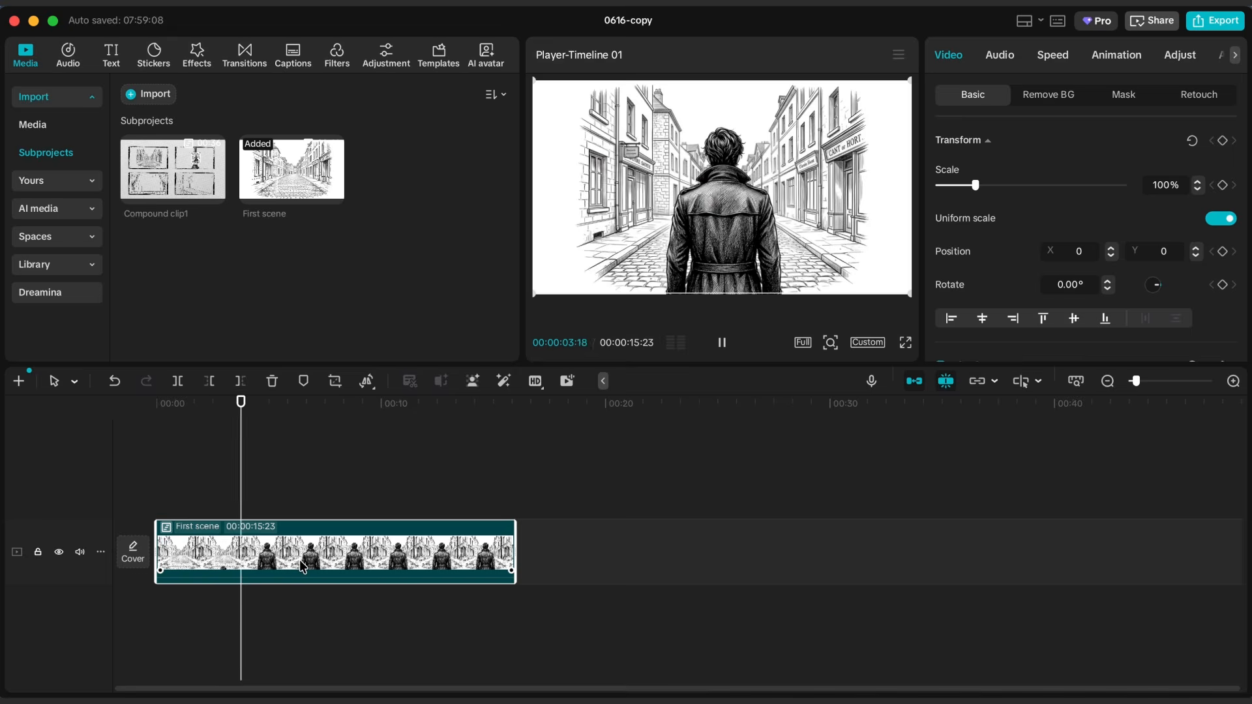
key(Delete)
Layer the magician poster above the lamppost close-up, extend both clips to 00:00:12:07, and scale the poster to 54%.
click(63, 127)
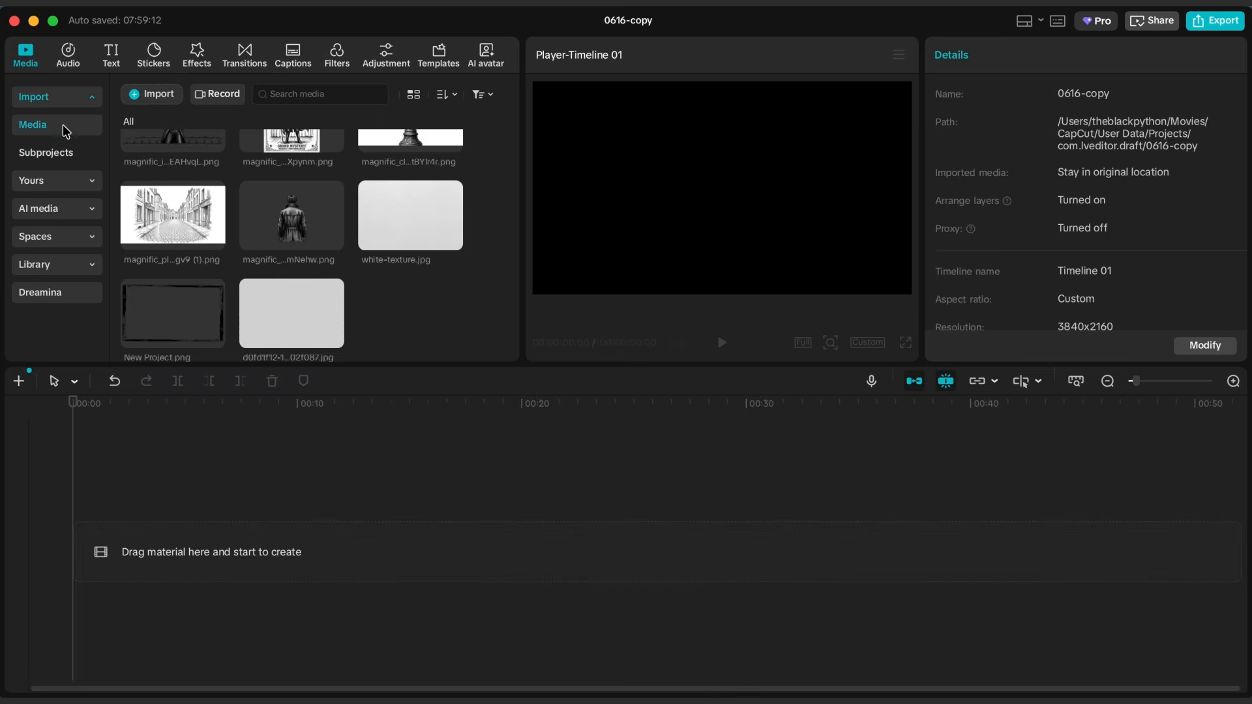
drag(410, 244, 527, 575)
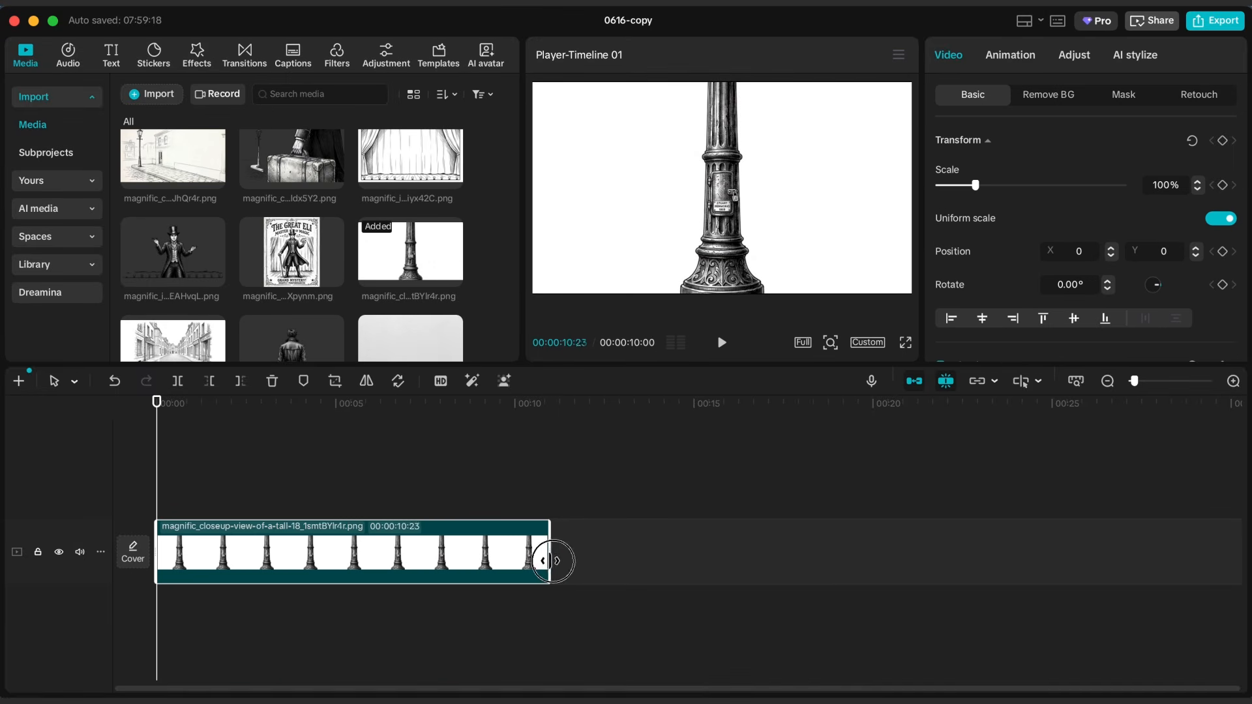
drag(298, 254, 318, 509)
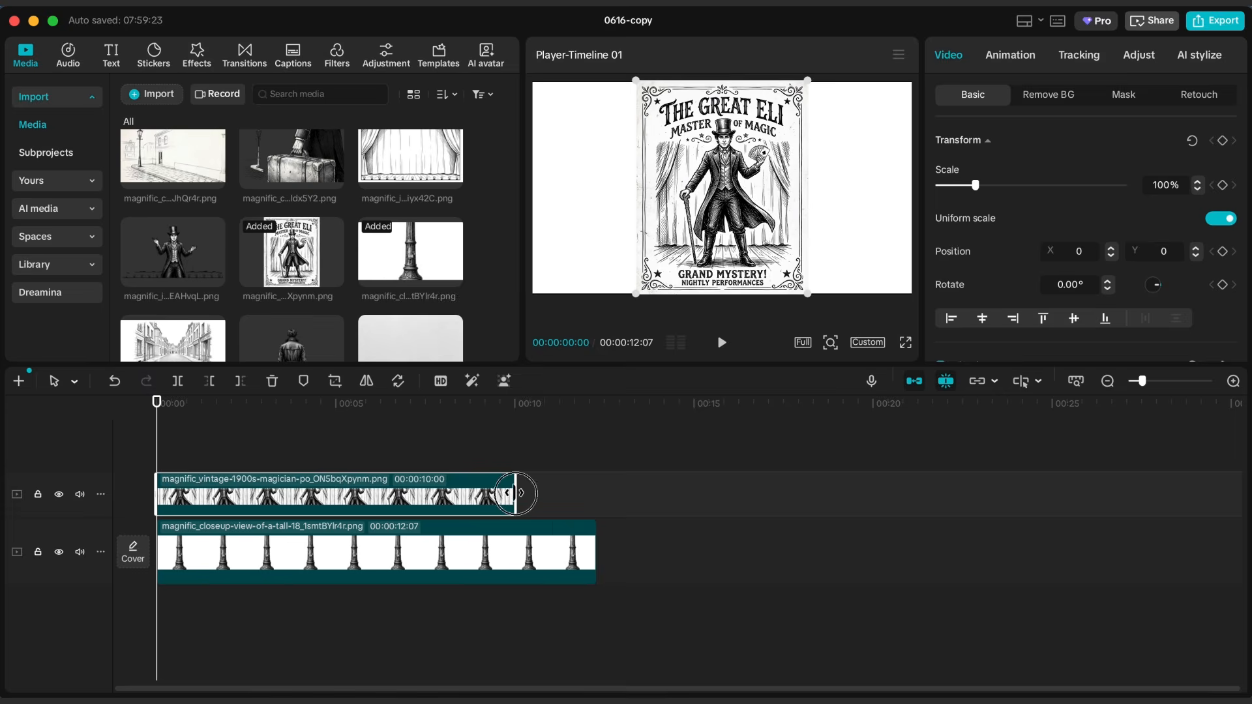
drag(515, 493, 596, 493)
drag(975, 185, 958, 189)
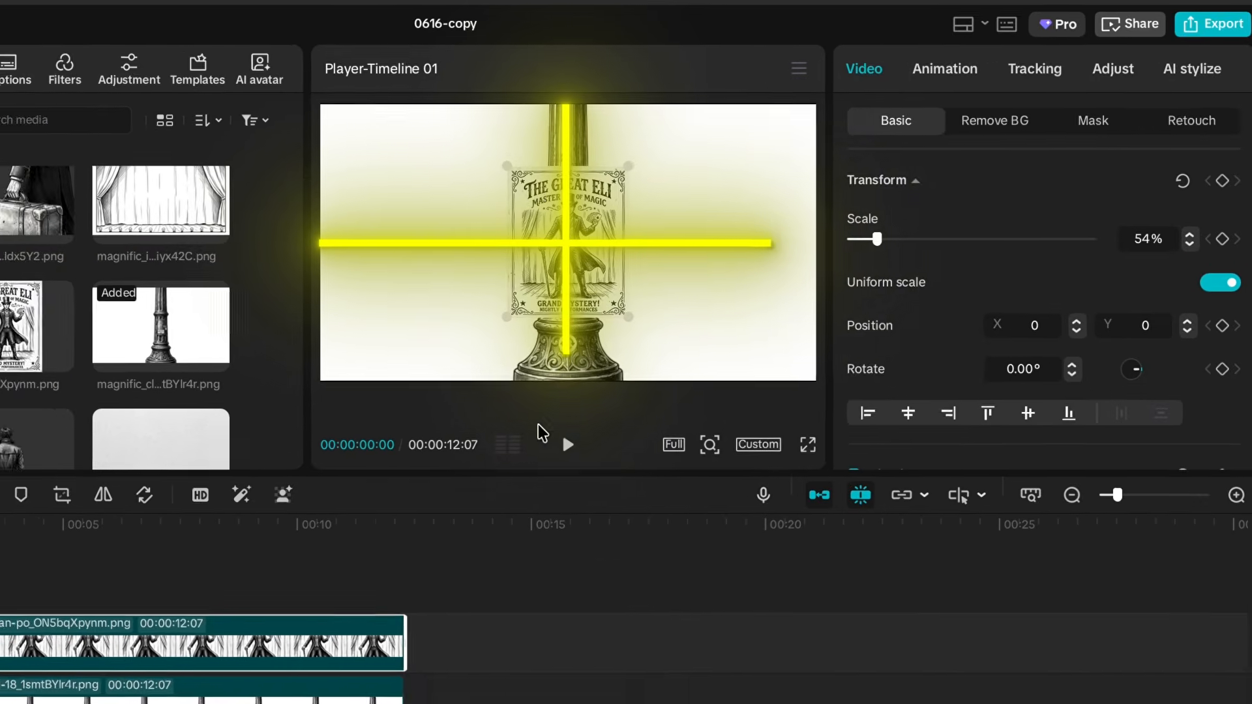
Rotate the magician poster slightly about its centre, to 0.42°.
drag(1132, 385, 1137, 384)
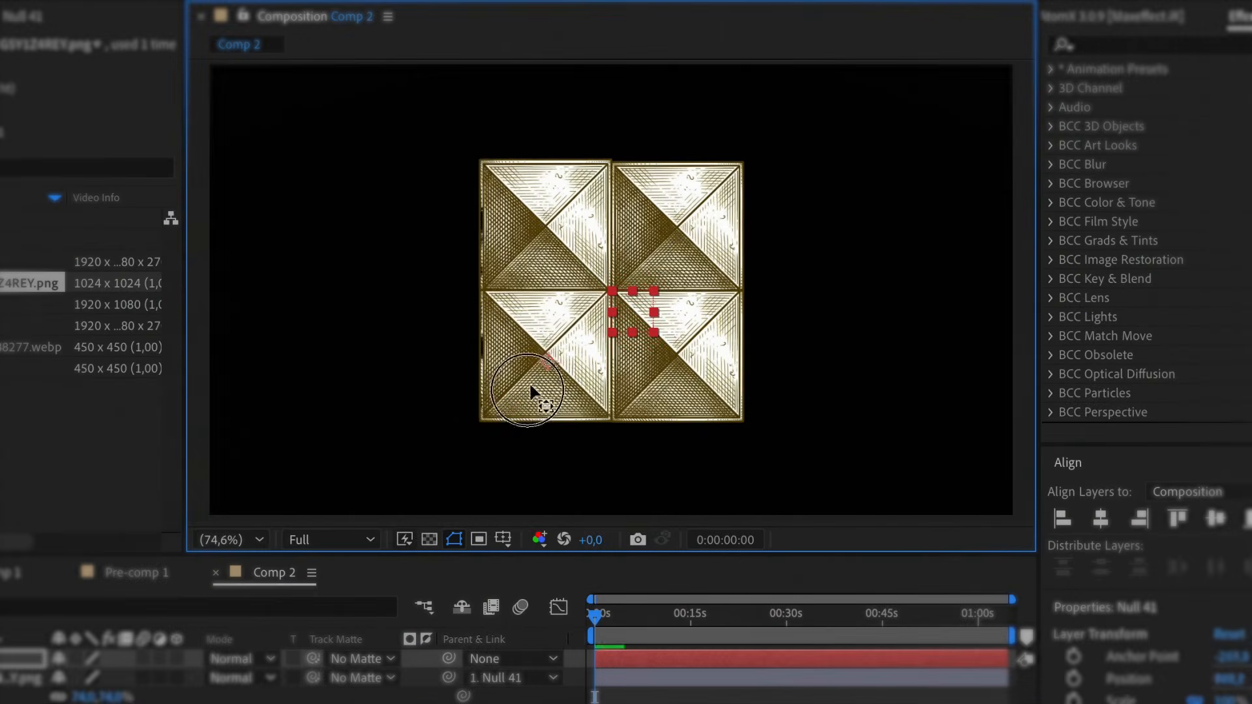
Switch to After Effects, rotate the null about the artwork's lower-left corner, move its anchor point to the lower-right corner and rotate it again.
key(r)
mouse_move(86, 678)
mouse_down()
mouse_move(61, 678)
mouse_move(91, 678)
mouse_up()
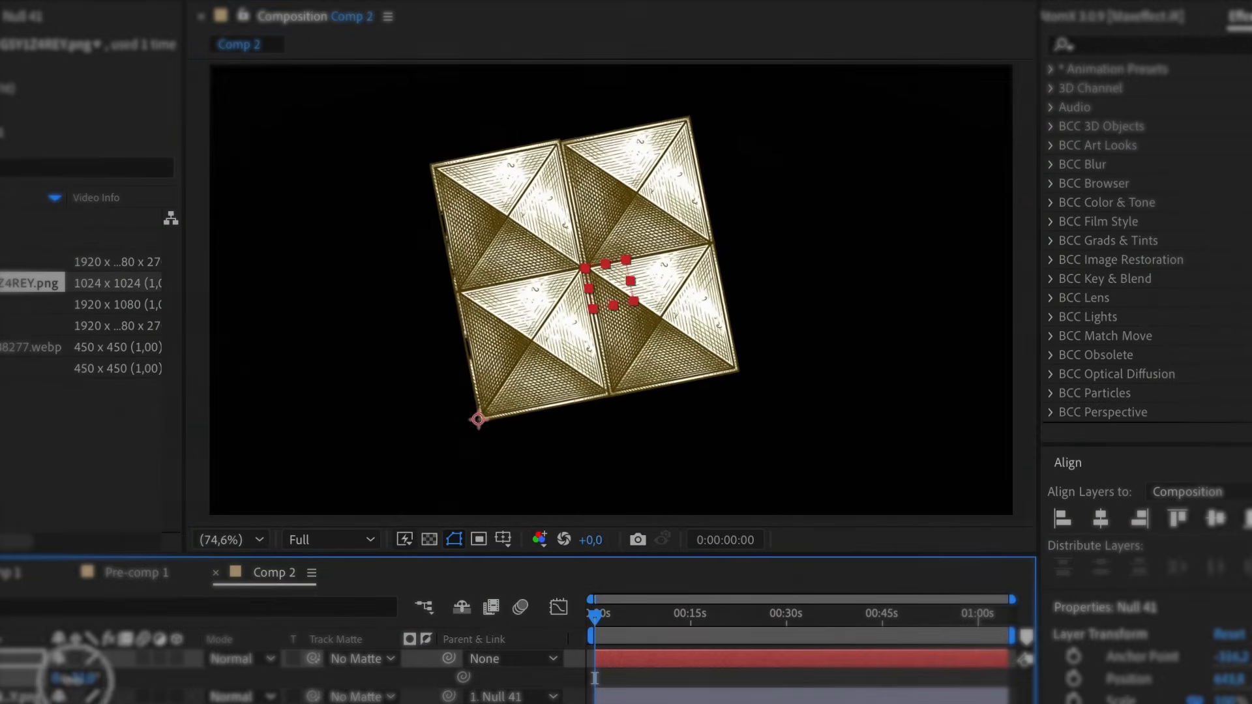
drag(478, 422, 616, 419)
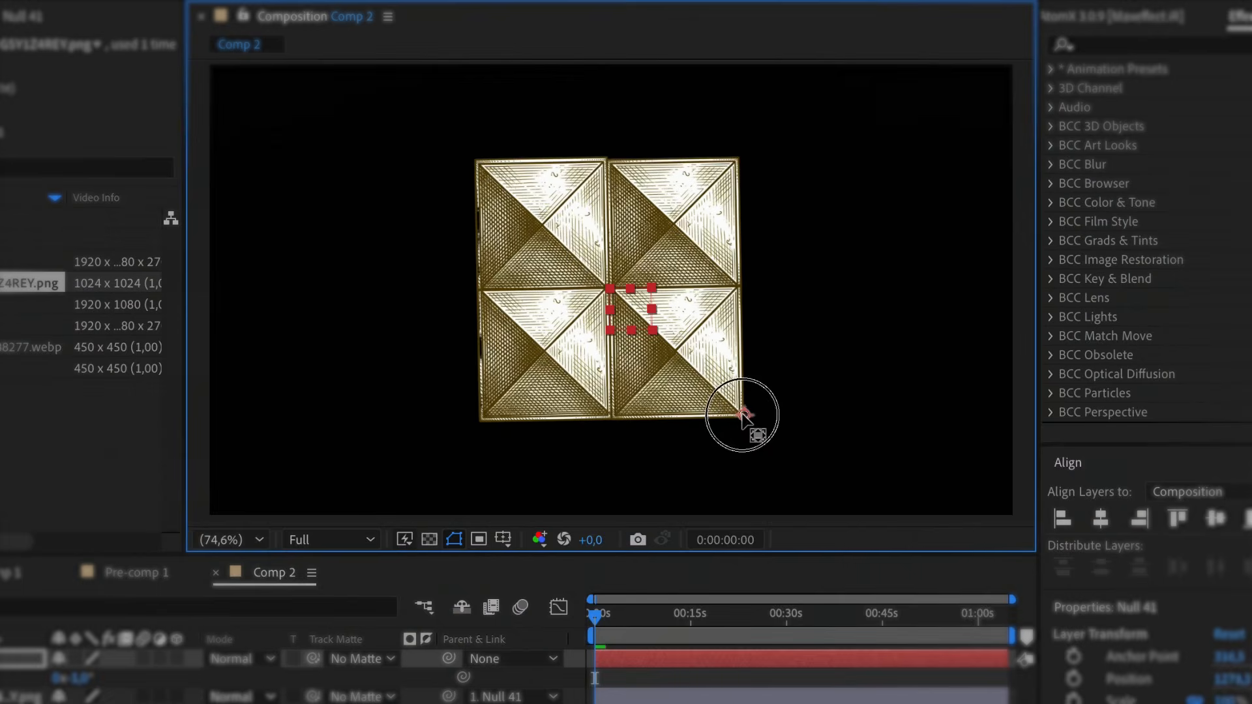
drag(69, 678, 126, 671)
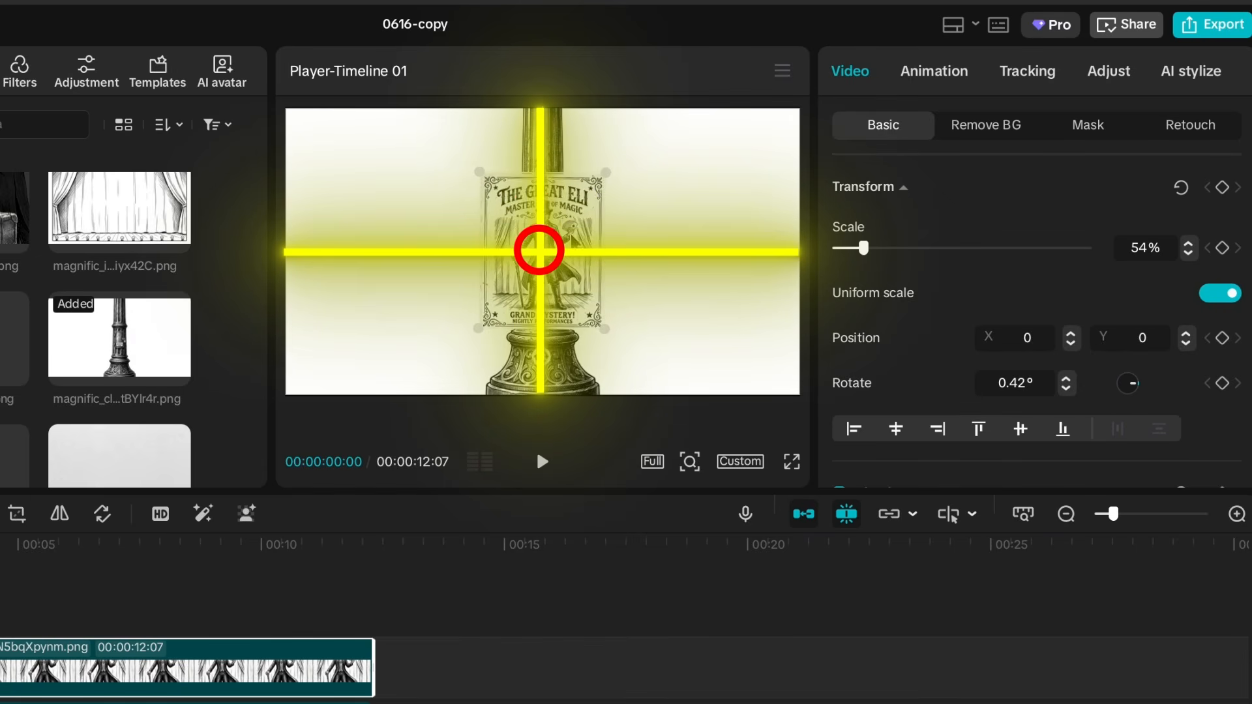
In CapCut, move the magician poster down to position Y -947 and wrap it in its own compound clip.
drag(559, 238, 559, 297)
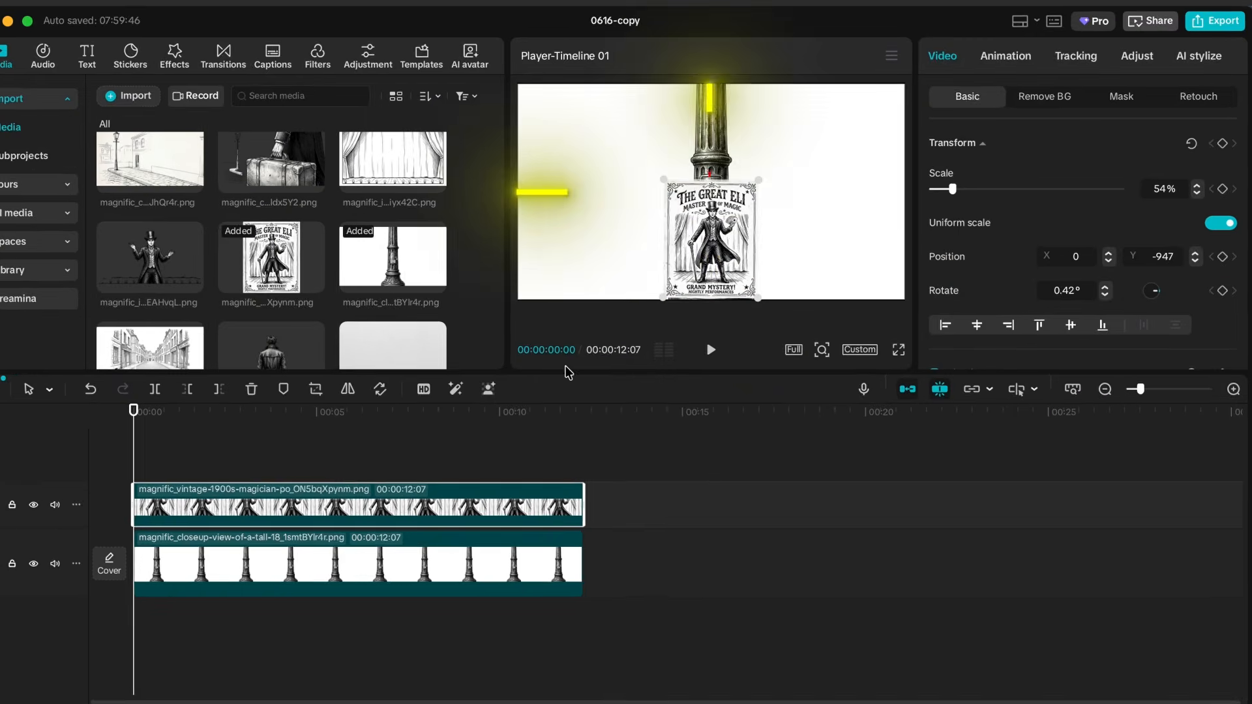
right_click(179, 690)
click(534, 318)
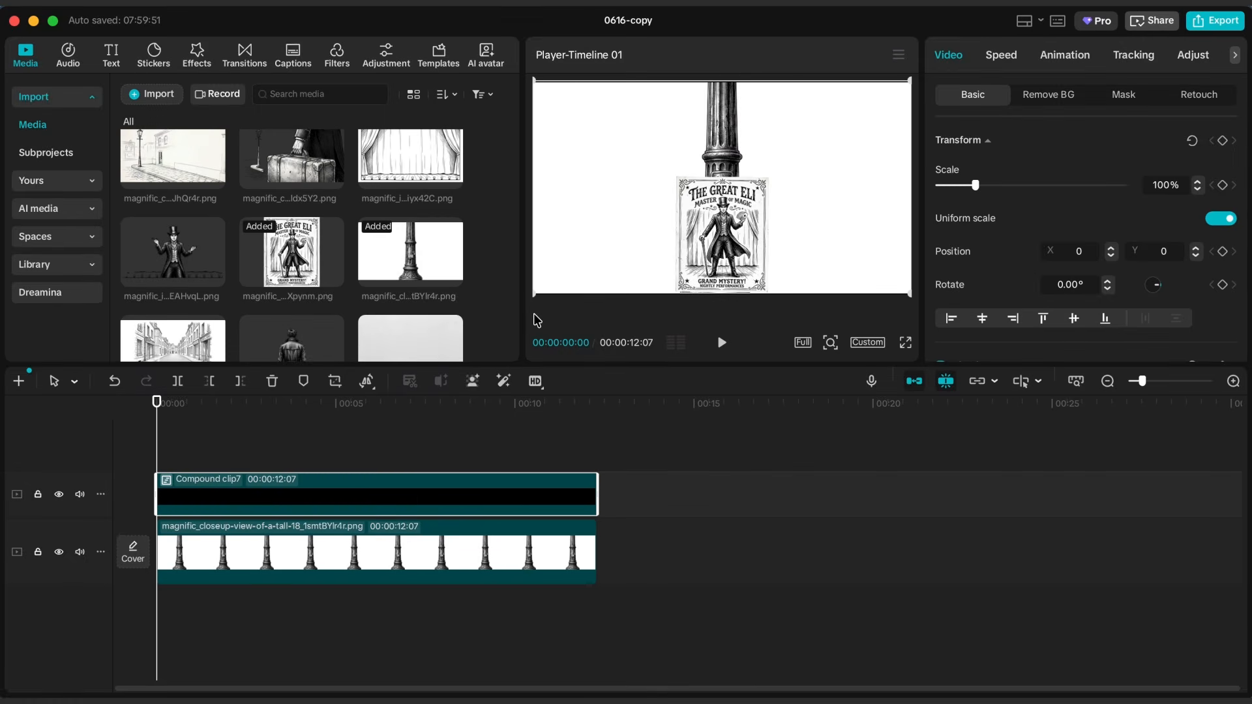
Test rotating the poster compound clip and raise it on the lamppost to position Y 1000 with 0° rotation.
drag(1158, 295, 1166, 290)
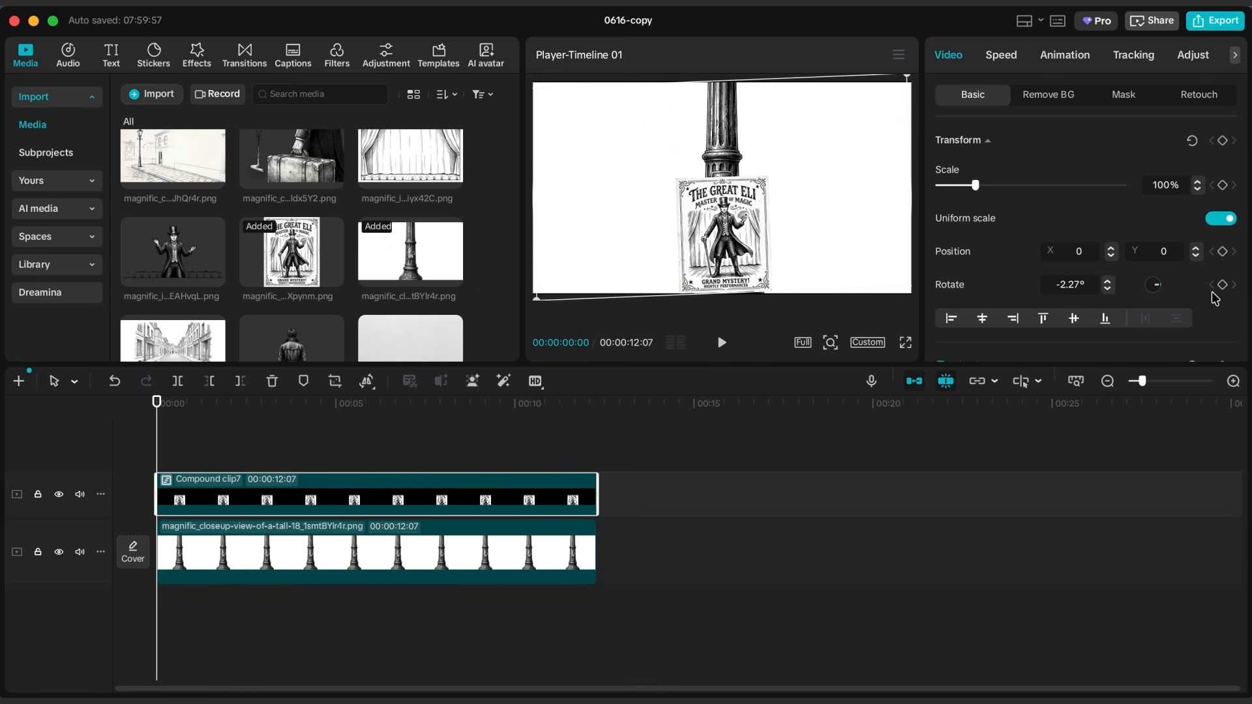
drag(741, 228, 740, 178)
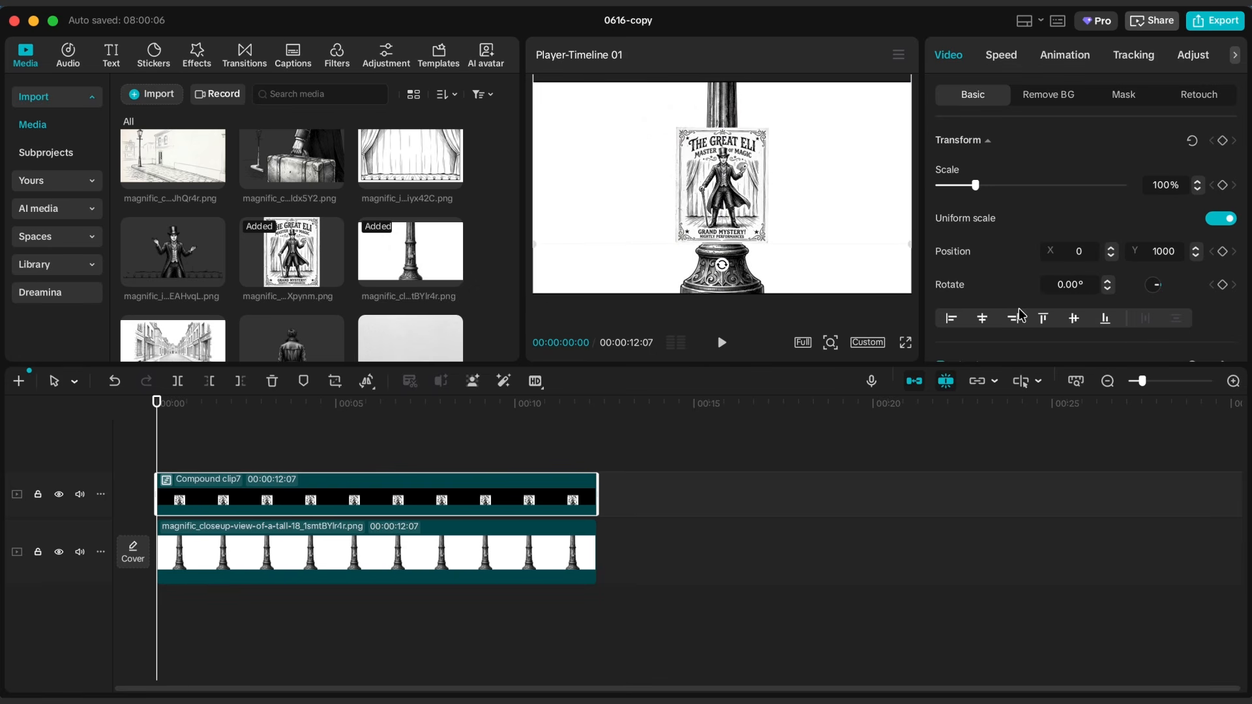
Animate the poster swinging with rotation keyframes: 11.75°, then -10.60° at 00:00:06:15, and a clockwise tilt at 00:00:09:09.
drag(721, 264, 686, 269)
drag(286, 404, 395, 405)
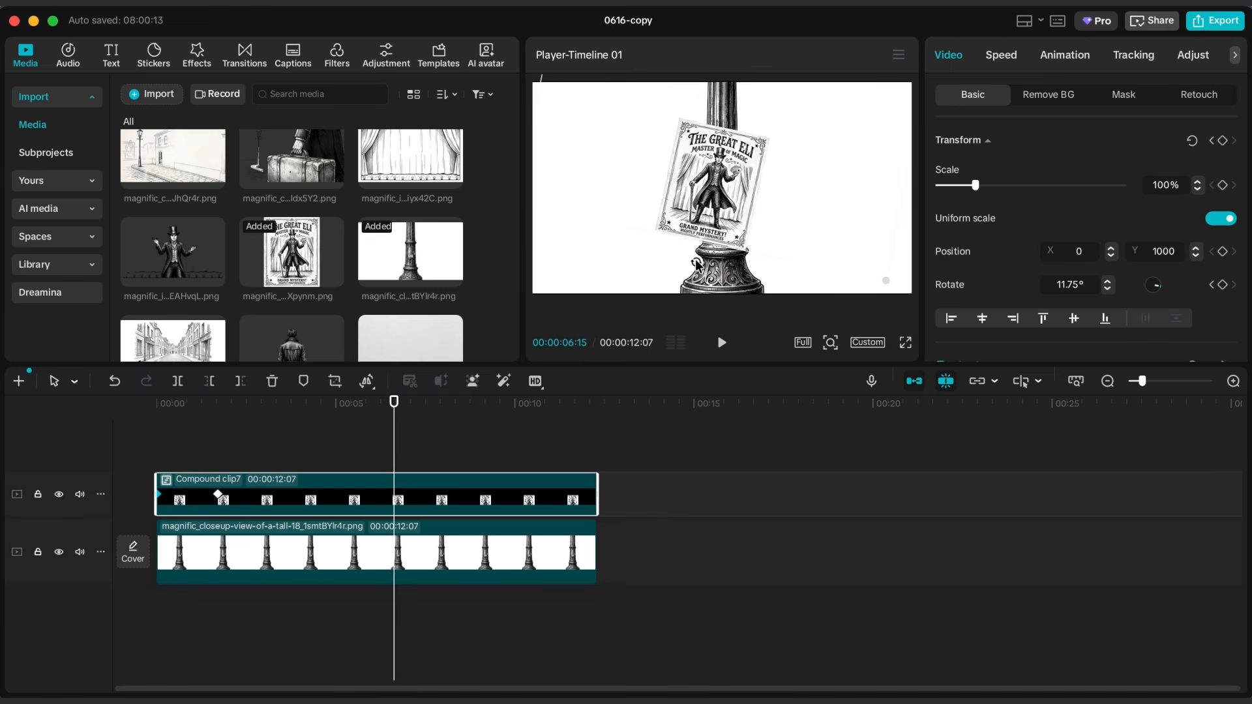
click(408, 404)
click(492, 403)
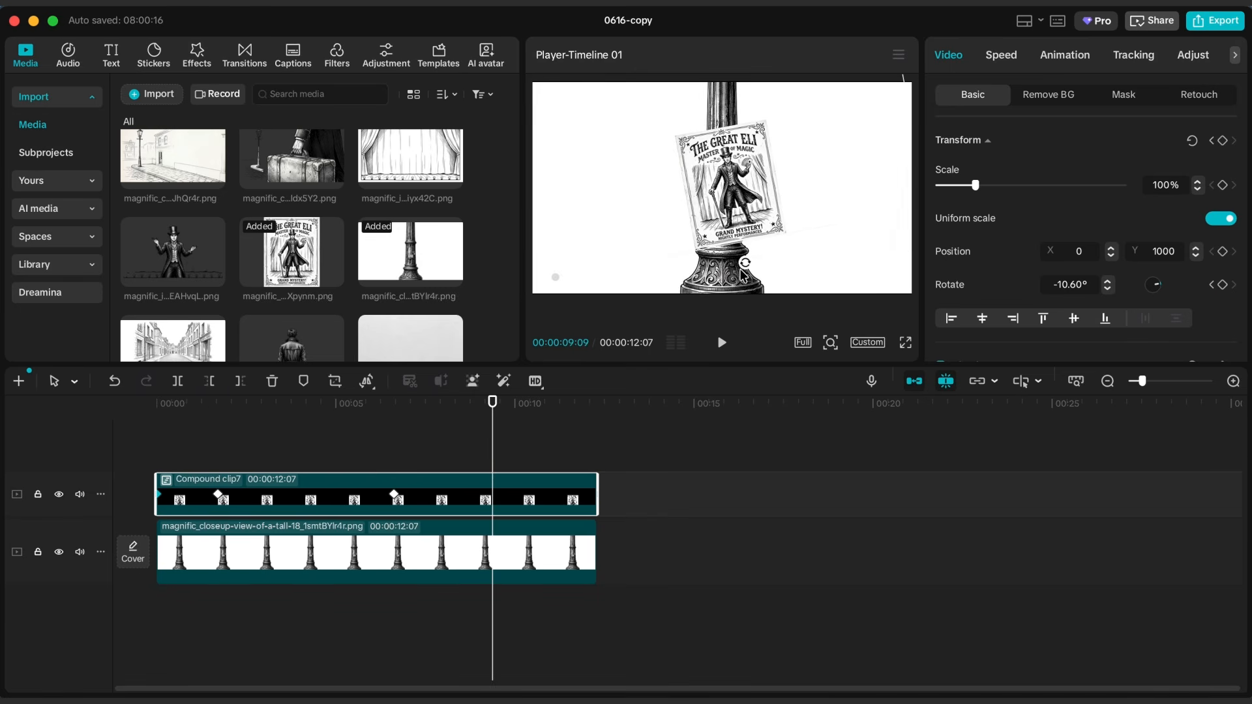
drag(745, 263, 699, 274)
drag(493, 432, 565, 432)
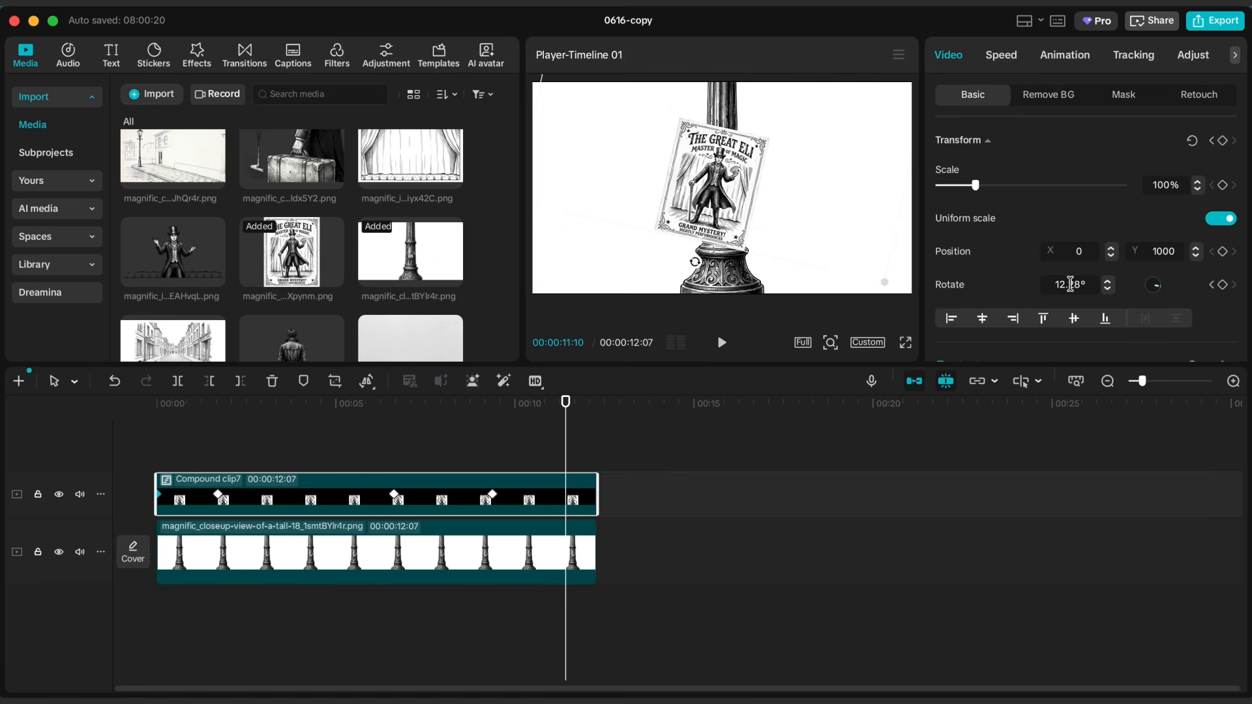
drag(427, 403, 228, 403)
click(249, 446)
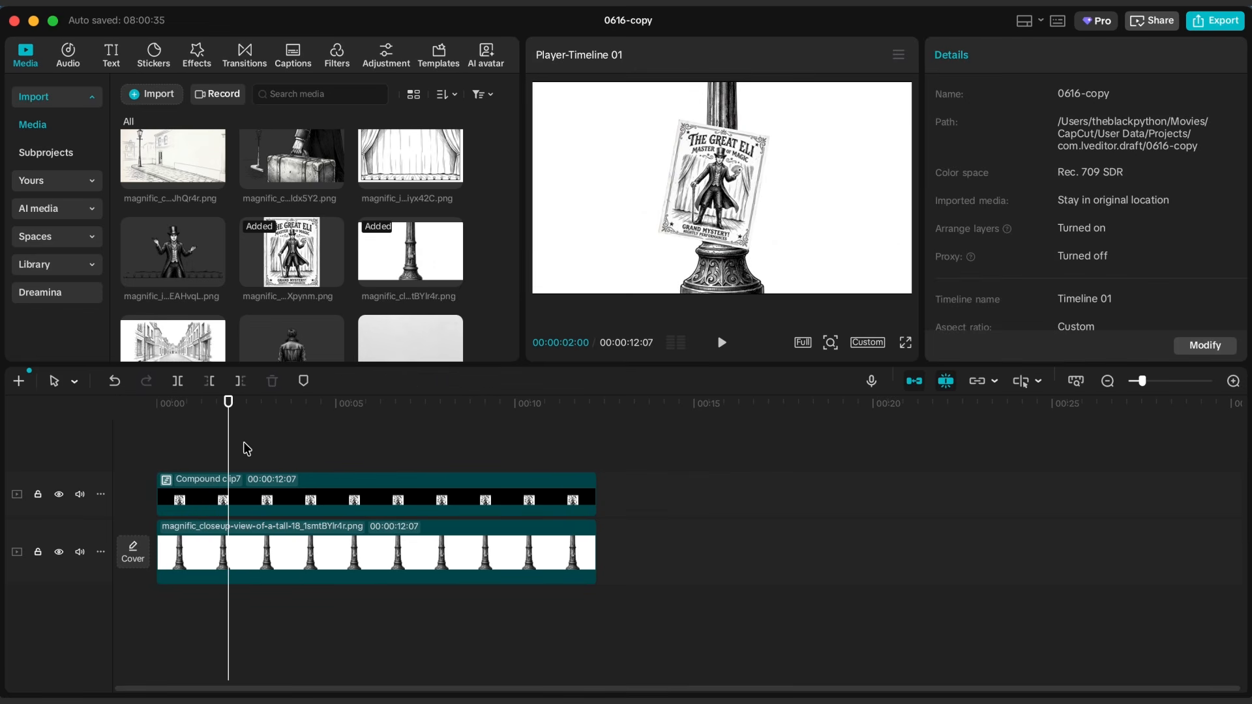
Combine the swinging poster clip and the lamppost clip into one compound clip.
drag(685, 467, 464, 565)
right_click(463, 565)
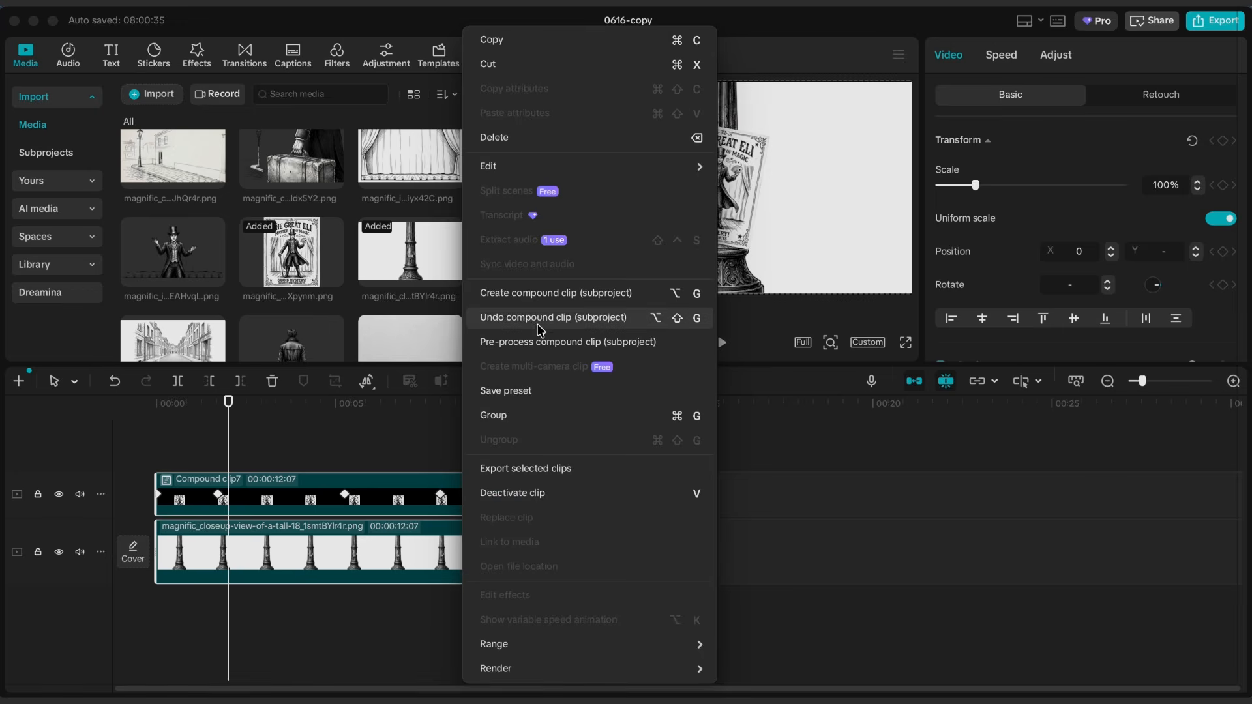
click(536, 291)
Rename the lamppost compound clip's subproject as Second Scene and remove the clip from the timeline.
click(76, 154)
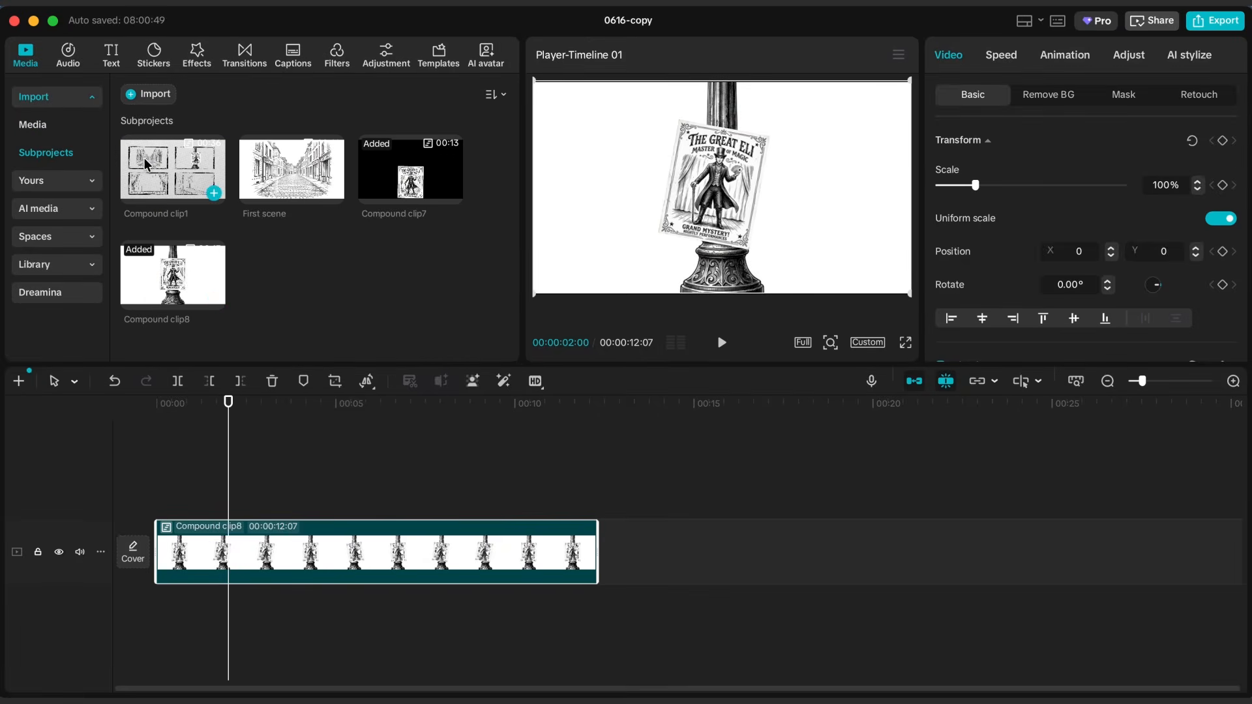
right_click(187, 272)
click(221, 283)
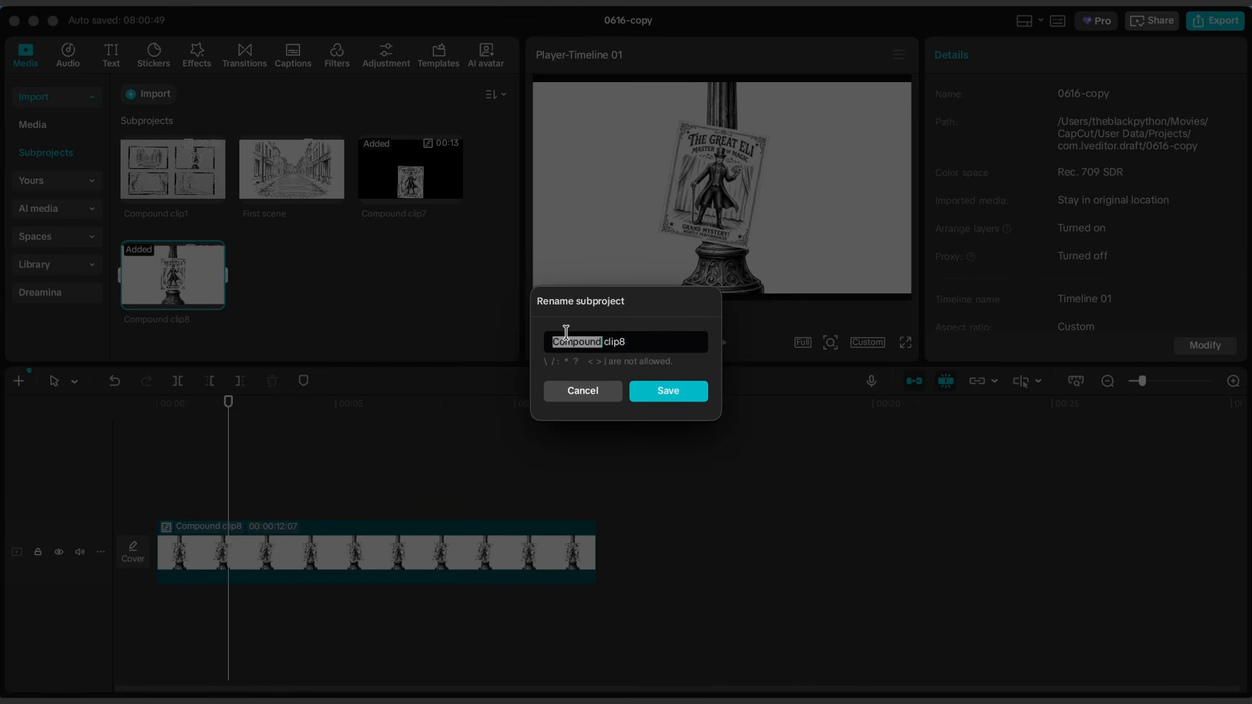
text(Second Scene)
click(692, 393)
click(322, 557)
key(Delete)
Layer the suitcase close-up above the street corner image and extend both clips to 00:00:11:14.
click(65, 130)
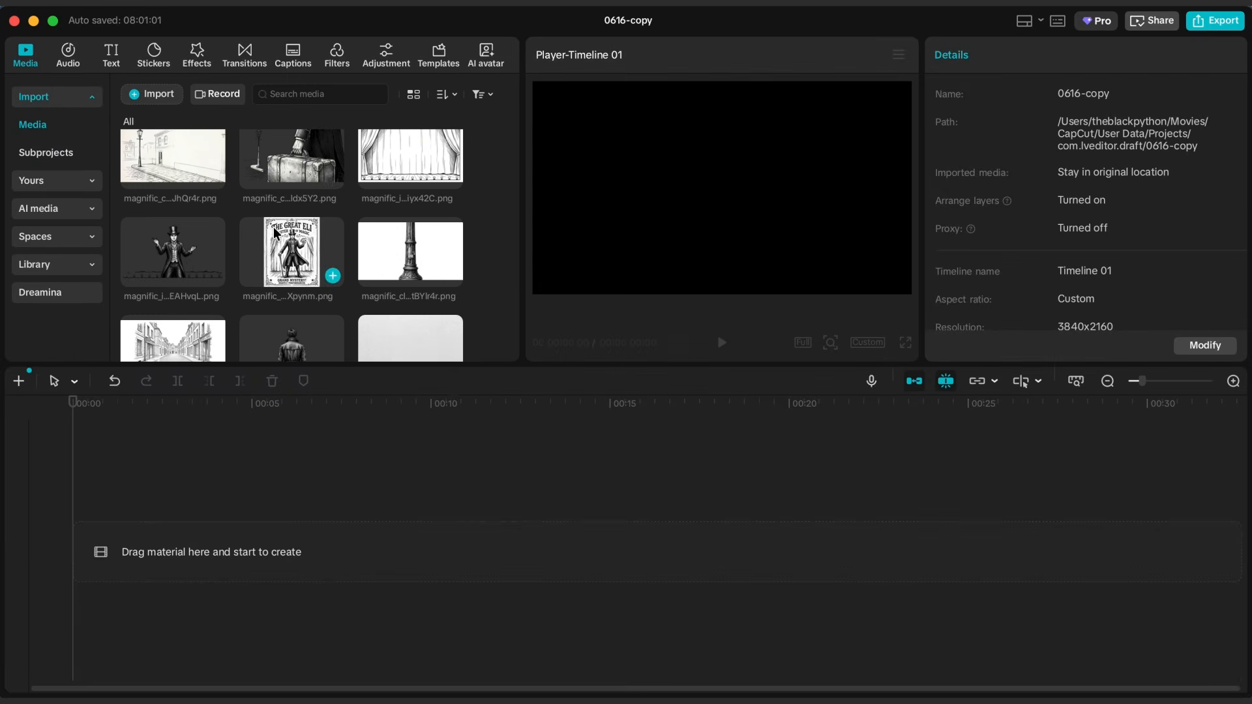
drag(217, 158, 224, 519)
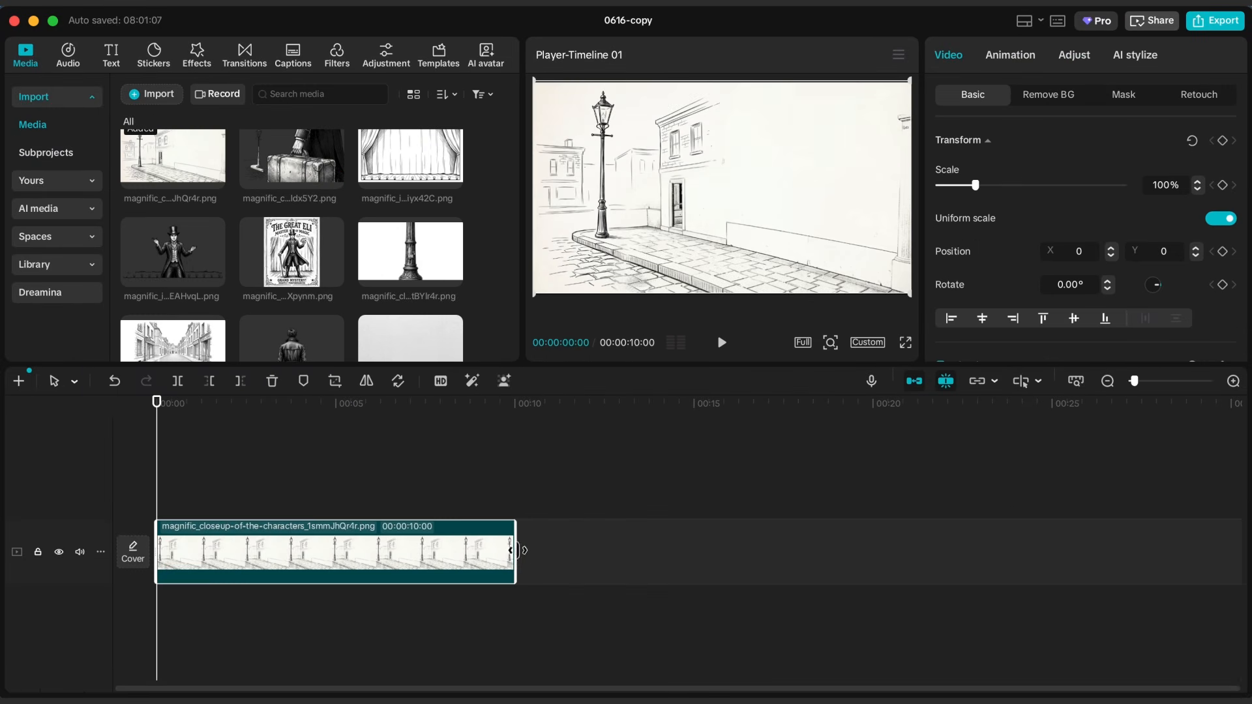
drag(329, 173, 156, 504)
drag(507, 494, 572, 493)
Hide the street layer, cut the lamppost out of the suitcase close-up with a Pen mask around the man, and show the street again.
click(58, 552)
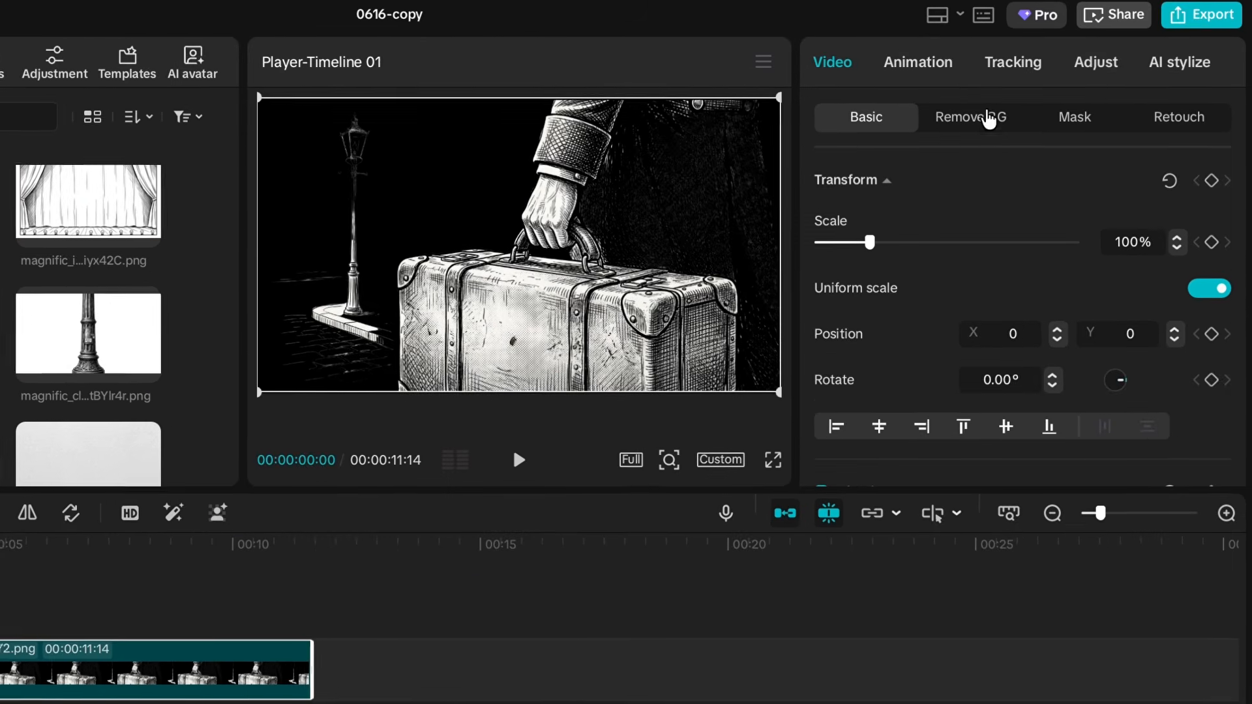
click(1121, 97)
click(980, 169)
scroll(877, 222, down, 2)
click(848, 444)
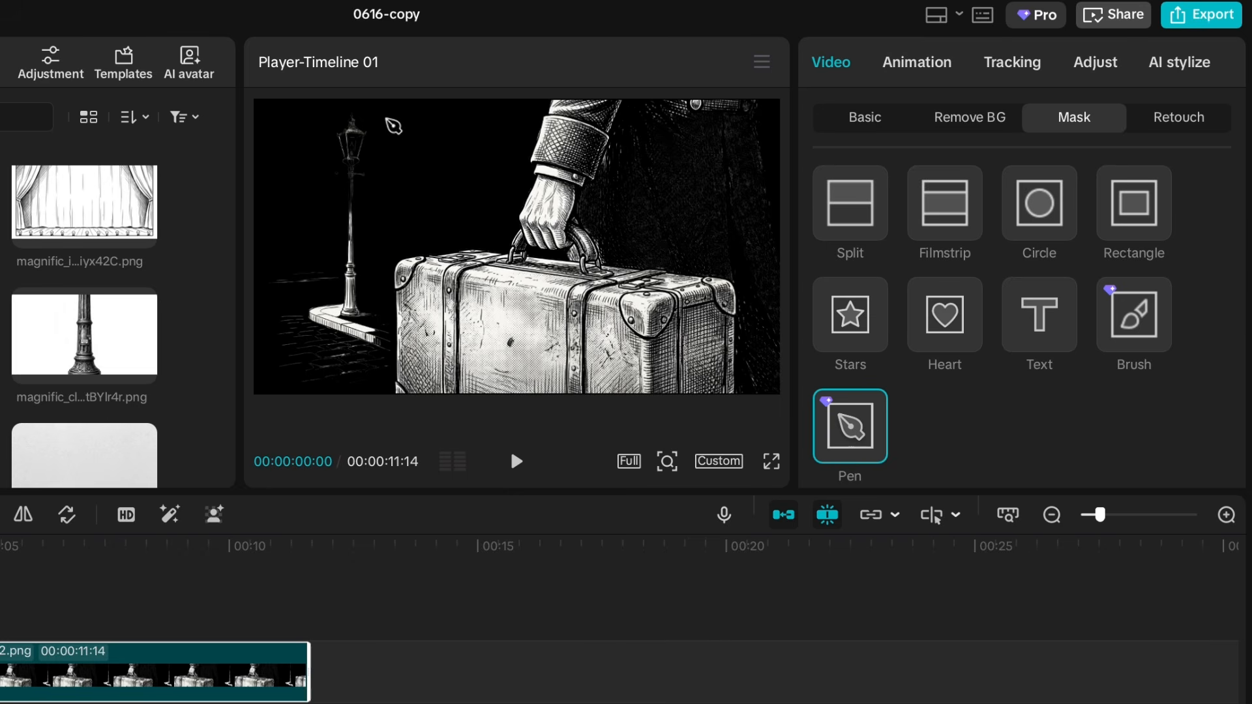
click(397, 97)
click(391, 402)
click(688, 428)
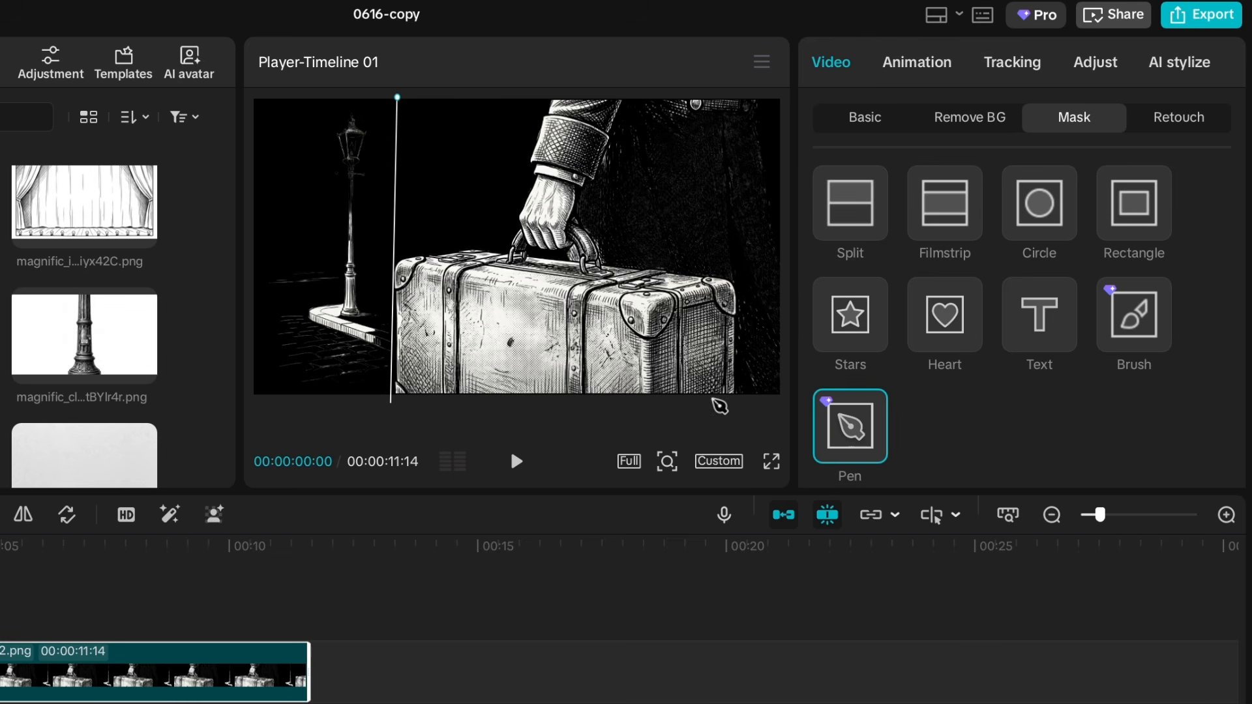
click(753, 396)
click(397, 98)
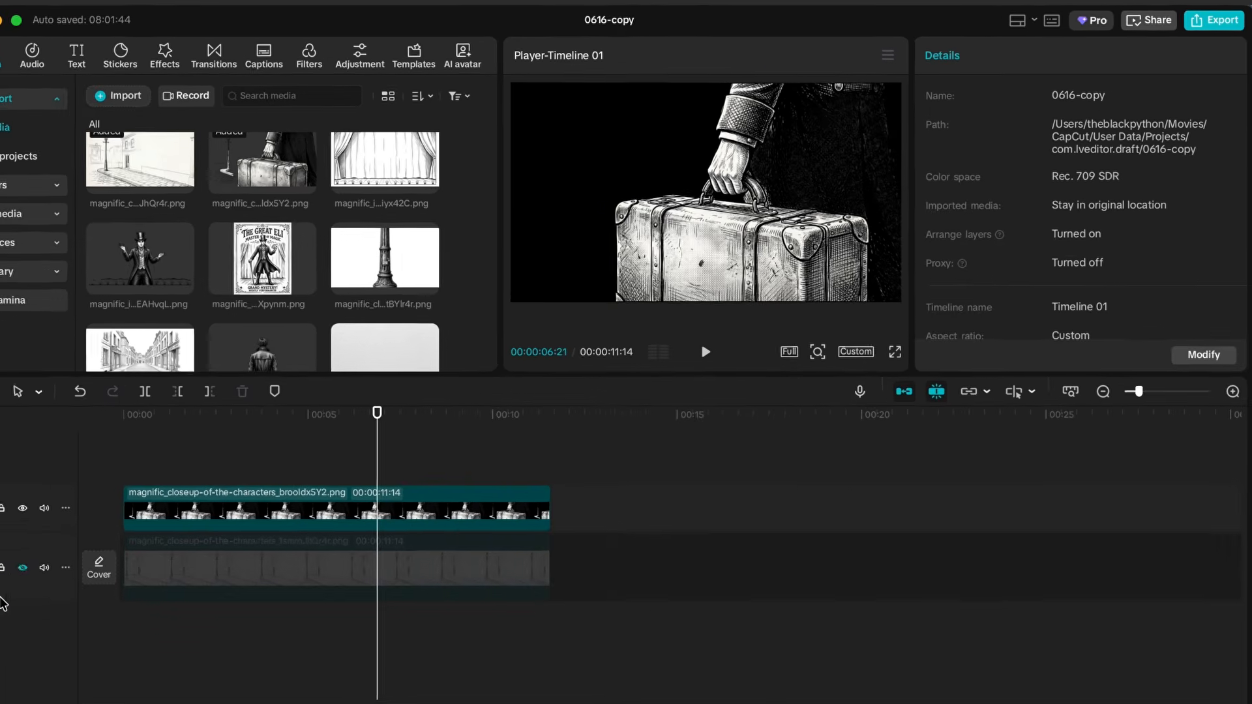
click(58, 551)
Keyframe the suitcase clip to slide in from off-screen at X 6058 to X 0 at 00:00:02:13.
click(208, 411)
click(981, 98)
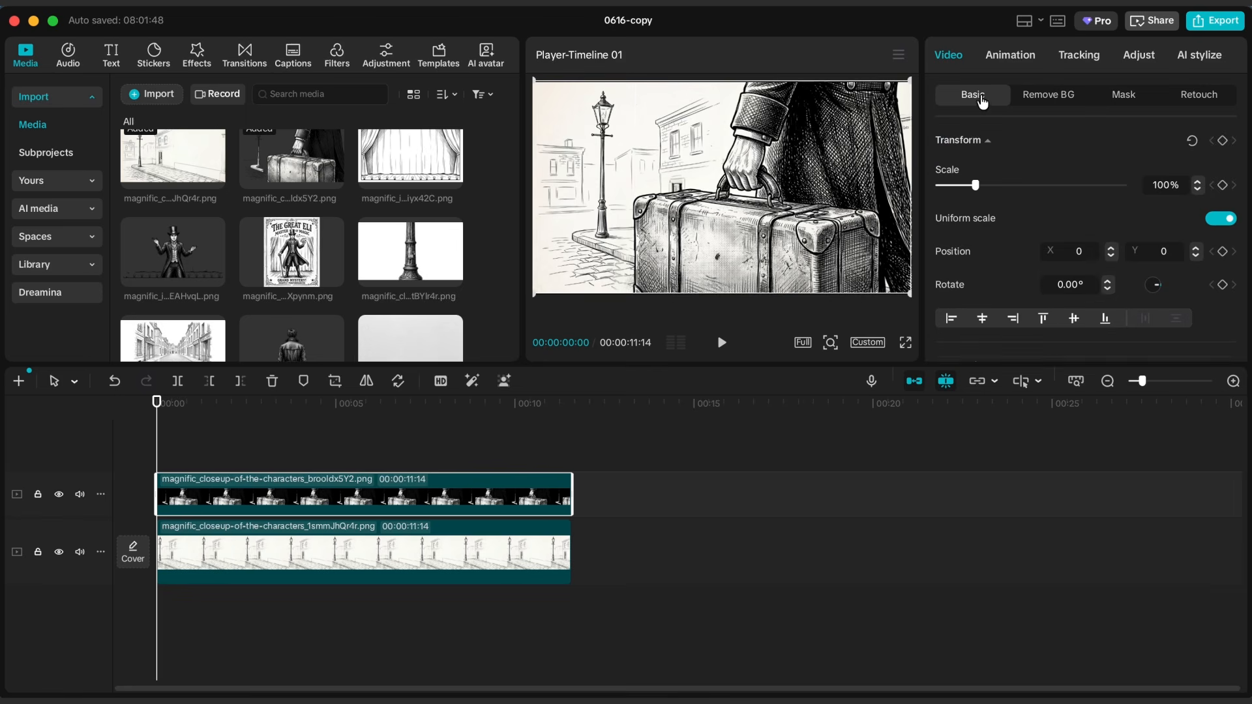
drag(153, 408, 239, 408)
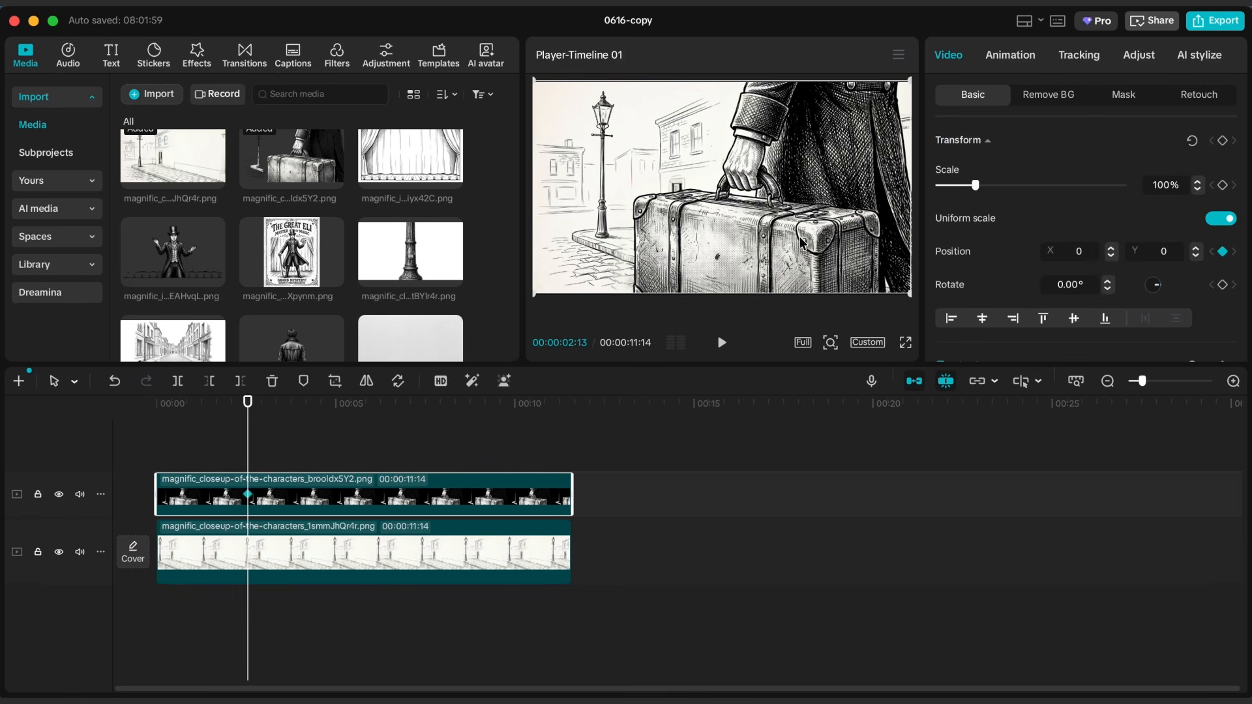
click(830, 342)
click(790, 335)
click(121, 435)
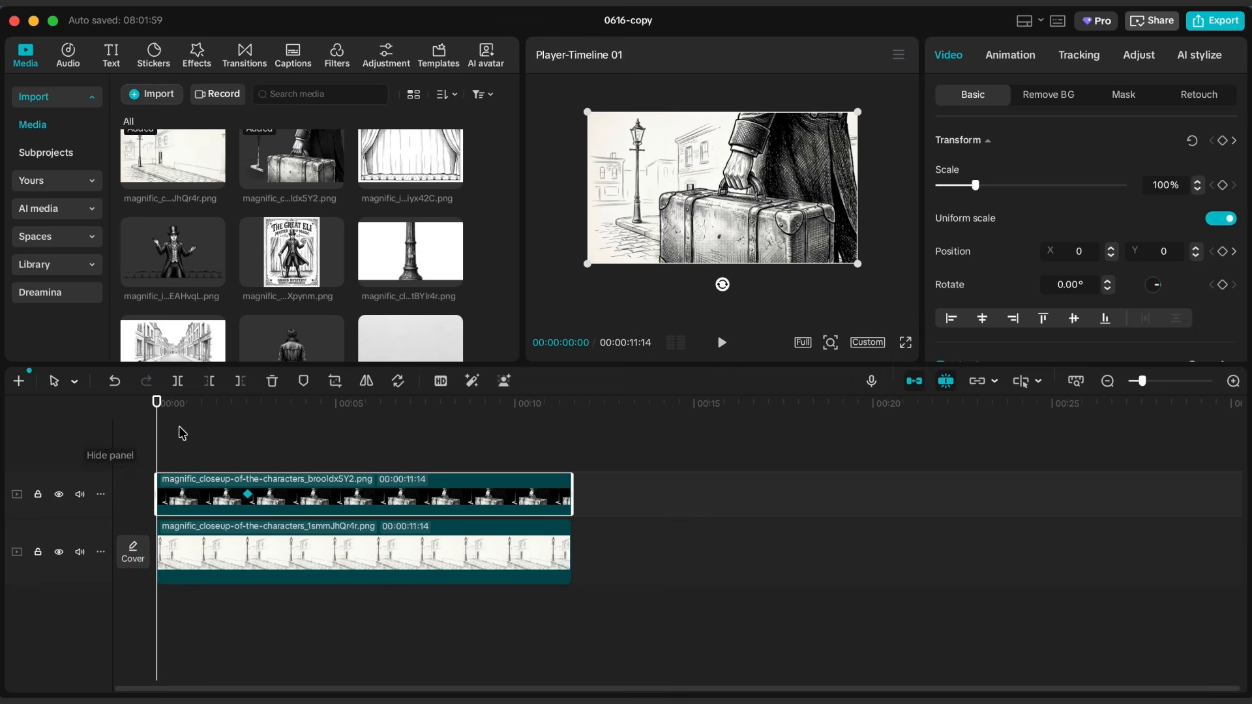
drag(704, 210, 878, 218)
Apply the Cubic Ease curve to the suitcase clip's X movement and shift its end keyframe to about 3 seconds.
right_click(315, 505)
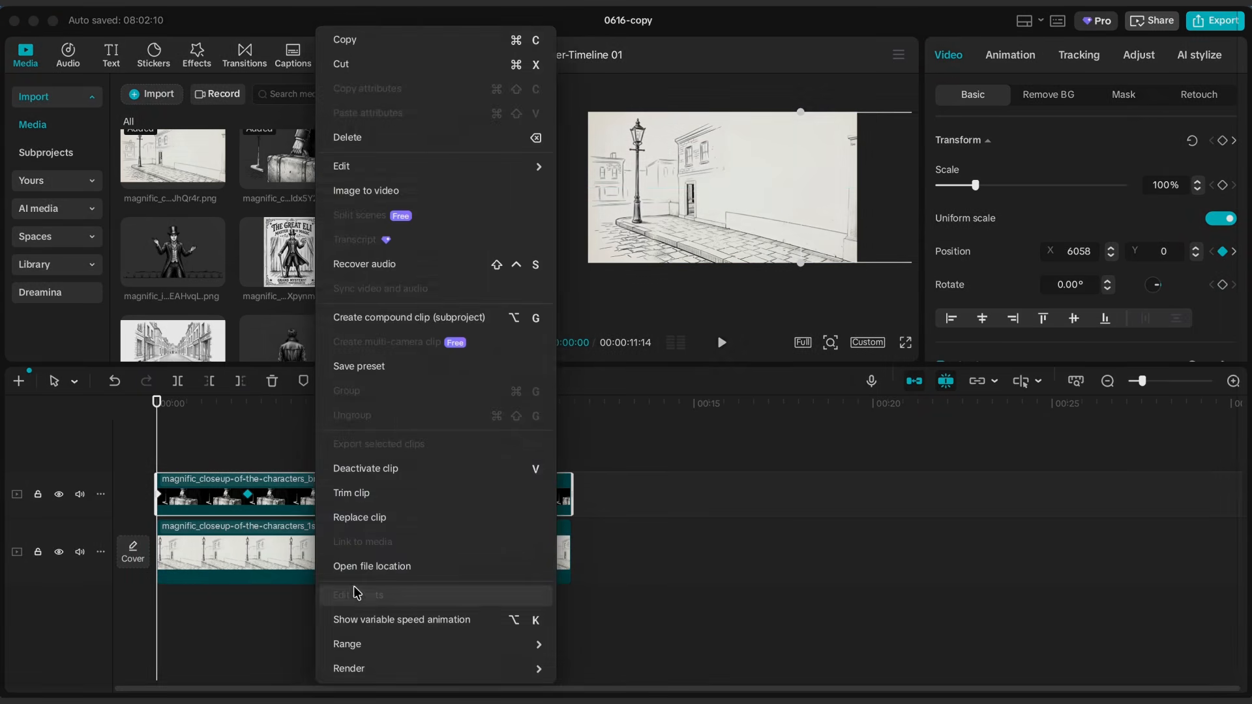
click(350, 574)
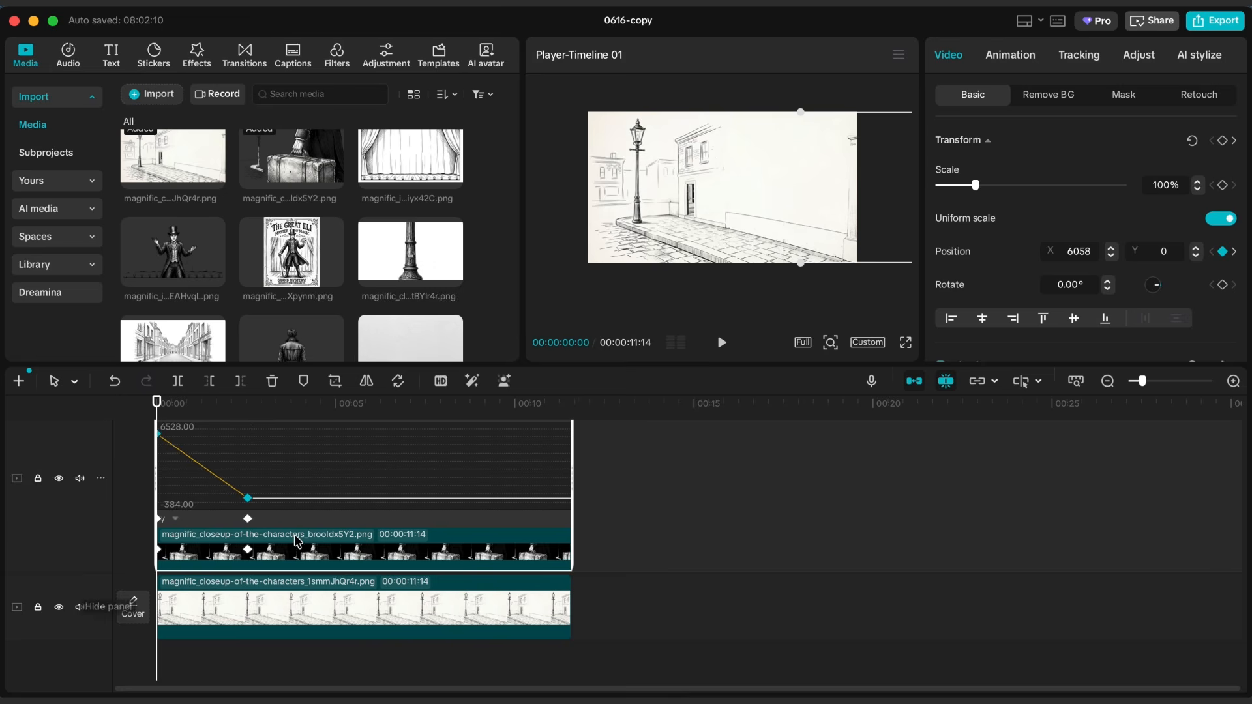
click(483, 481)
click(512, 650)
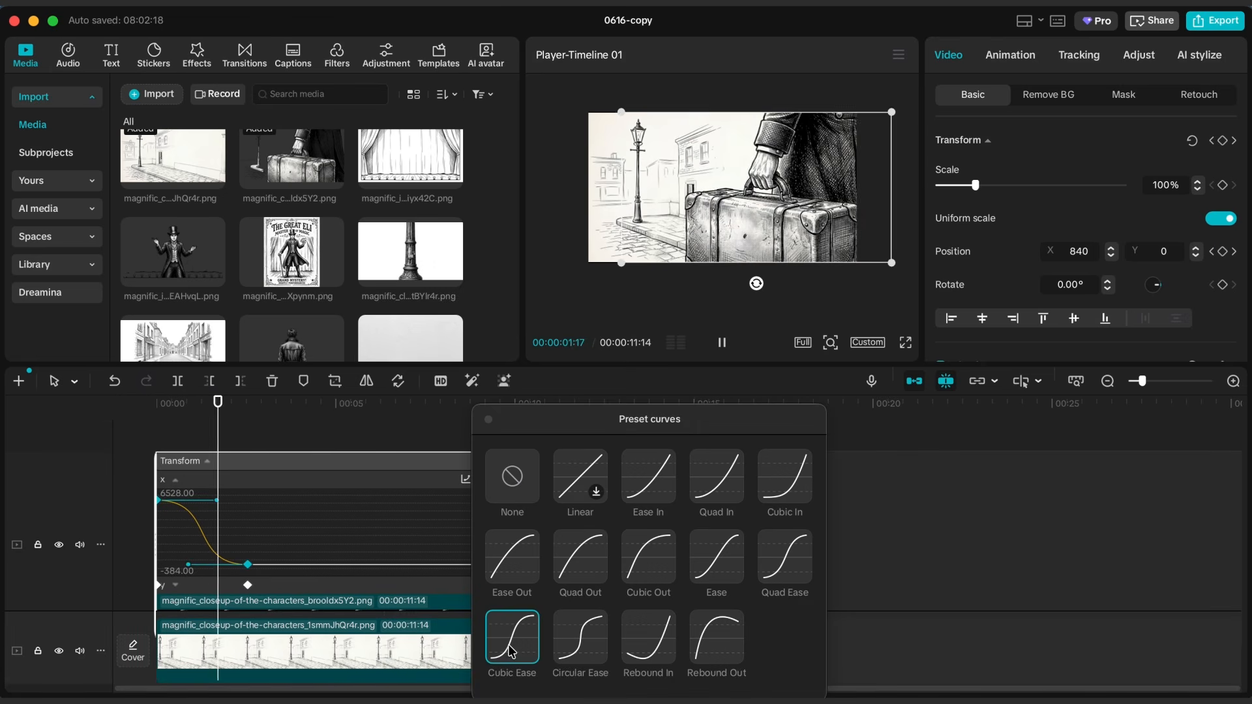
click(488, 419)
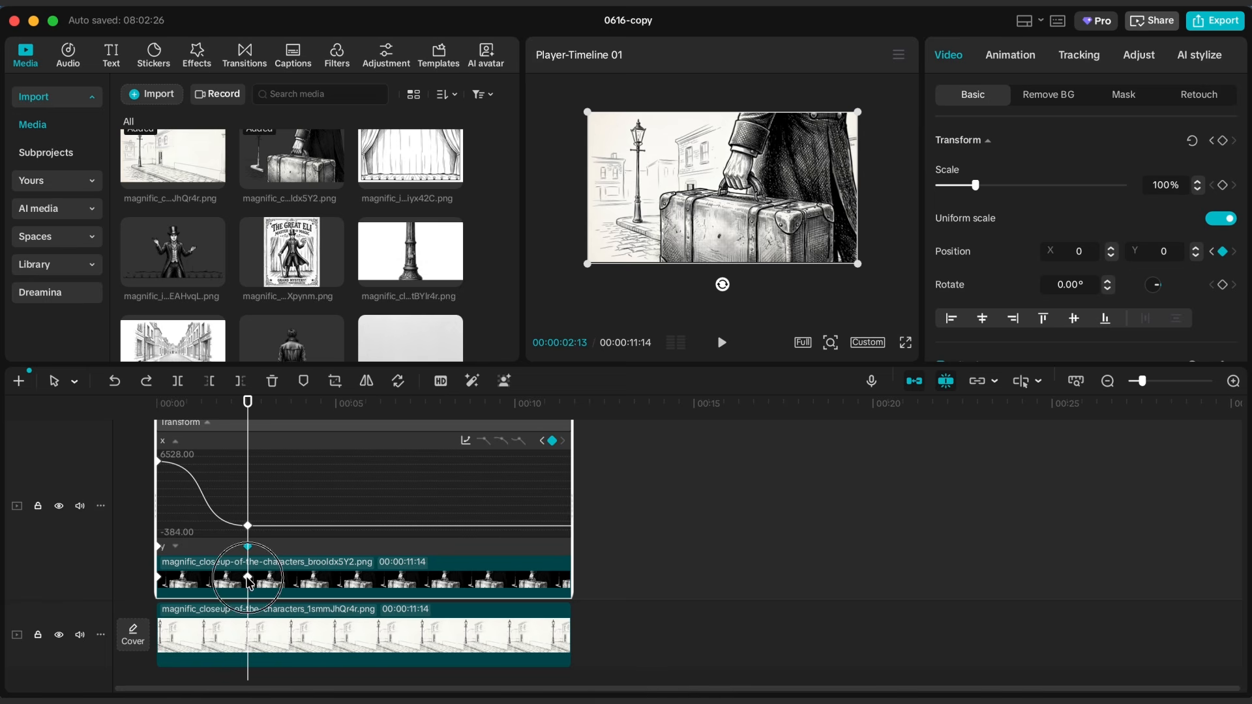
drag(248, 579, 271, 578)
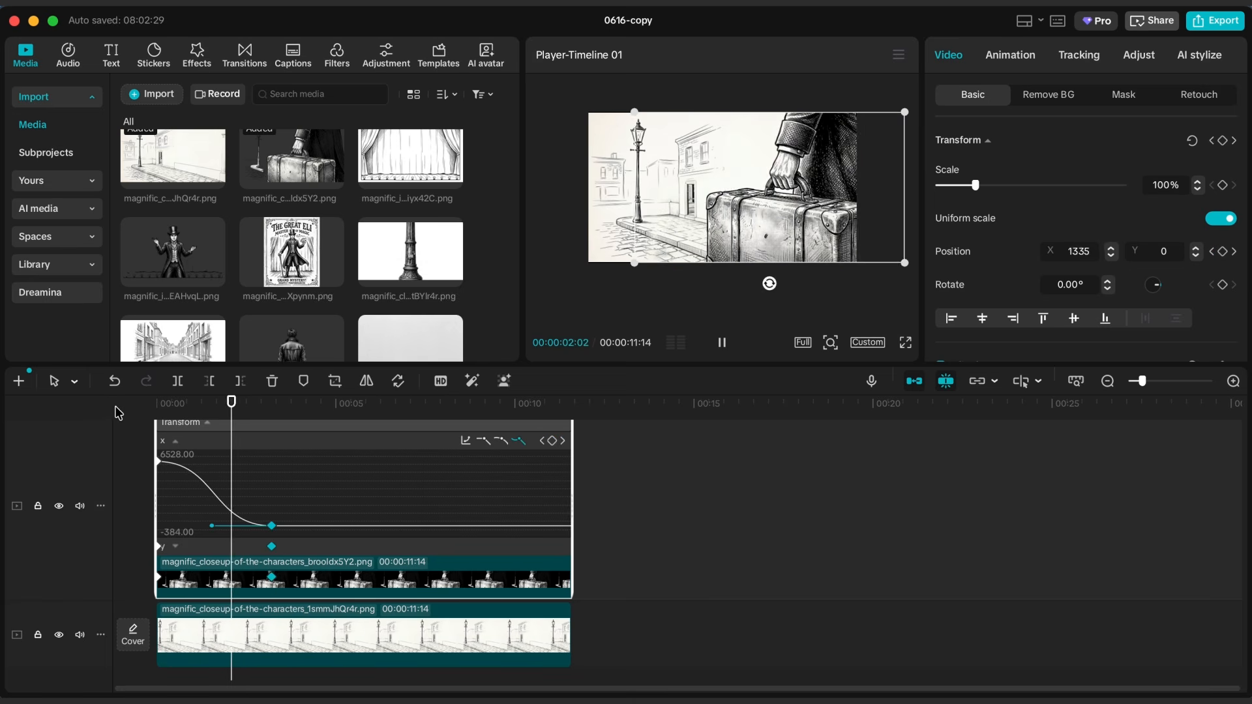
Hide the keyframe graph and combine the suitcase and street corner clips into one compound clip.
right_click(315, 568)
click(355, 620)
drag(594, 465, 417, 568)
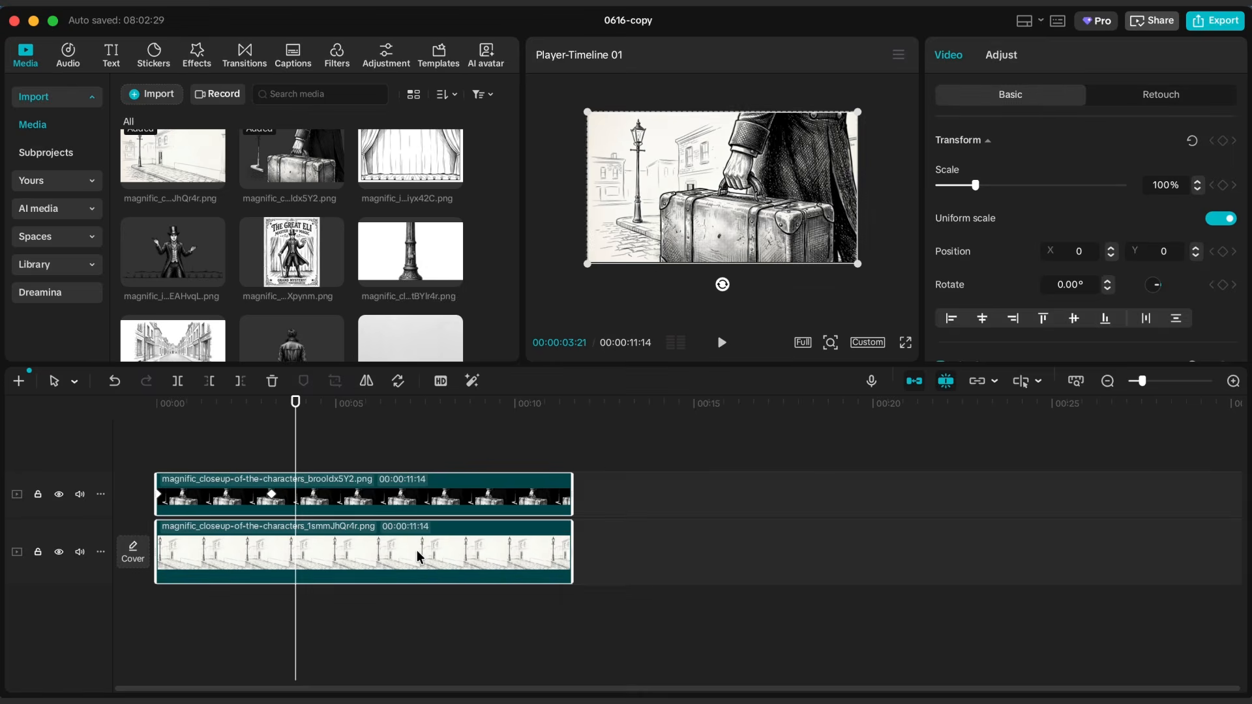
right_click(425, 556)
click(487, 344)
Rename the suitcase compound clip's subproject as Third scene and clear it from the timeline.
click(71, 154)
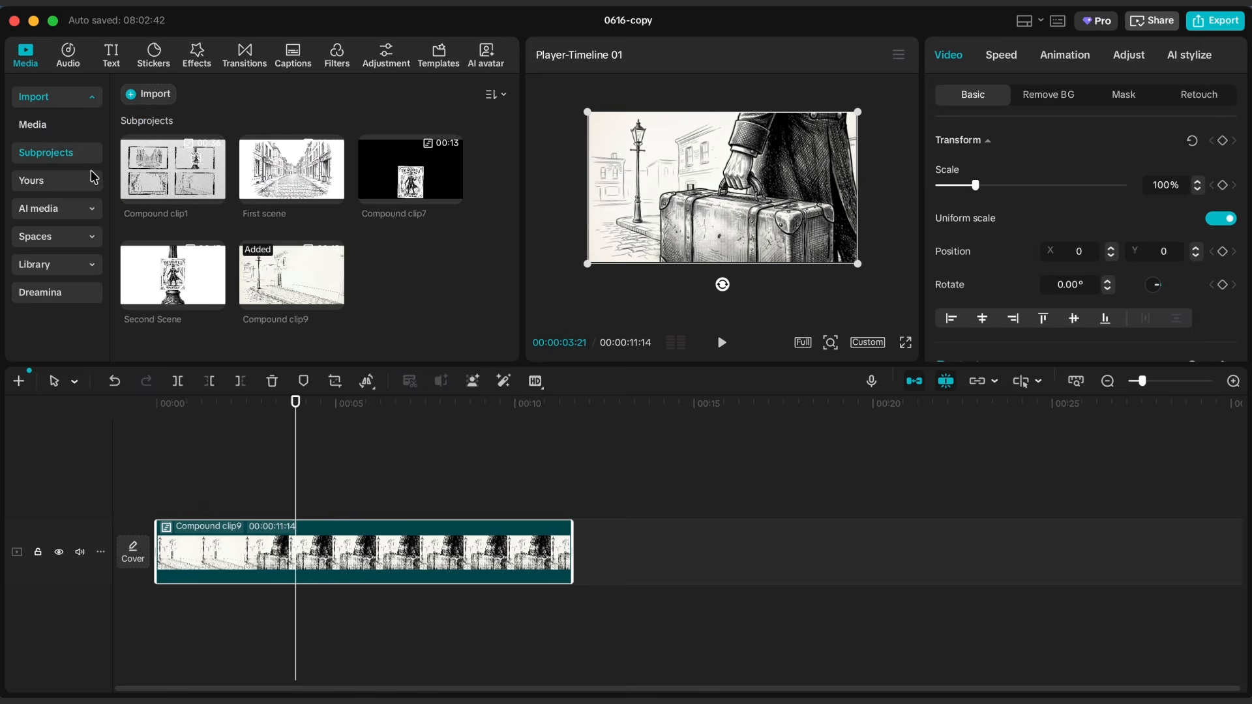
right_click(274, 297)
click(297, 309)
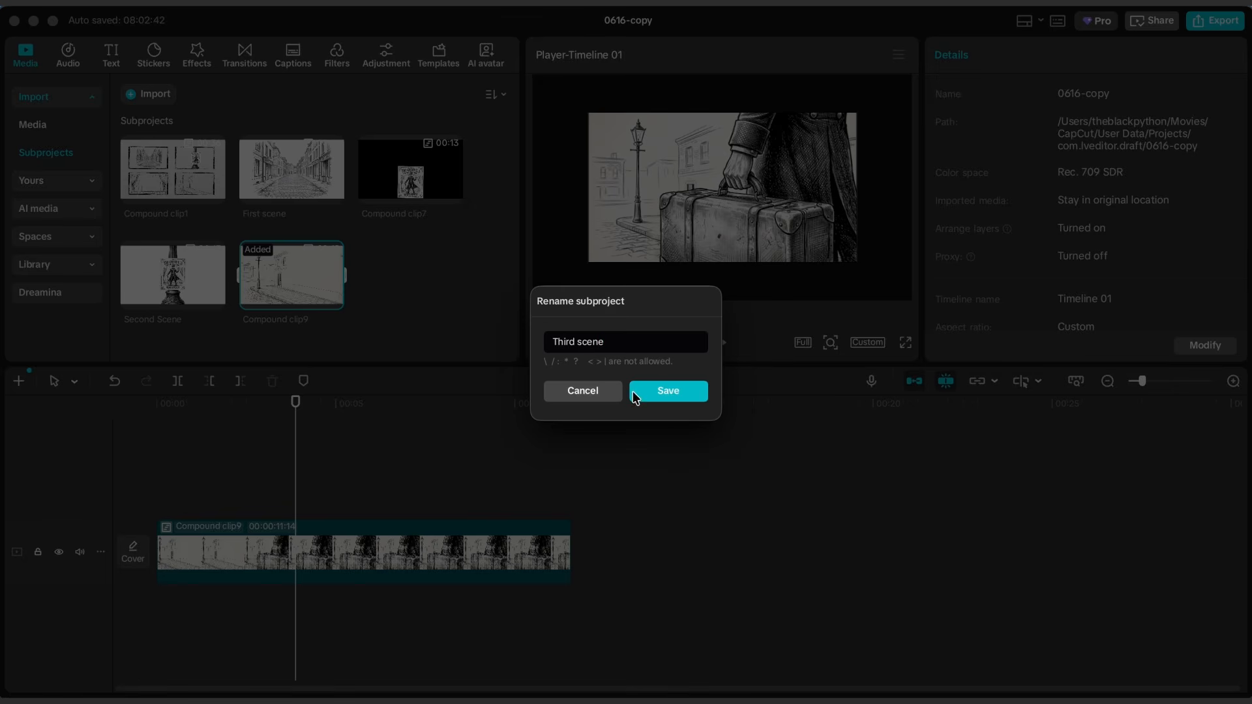
click(661, 391)
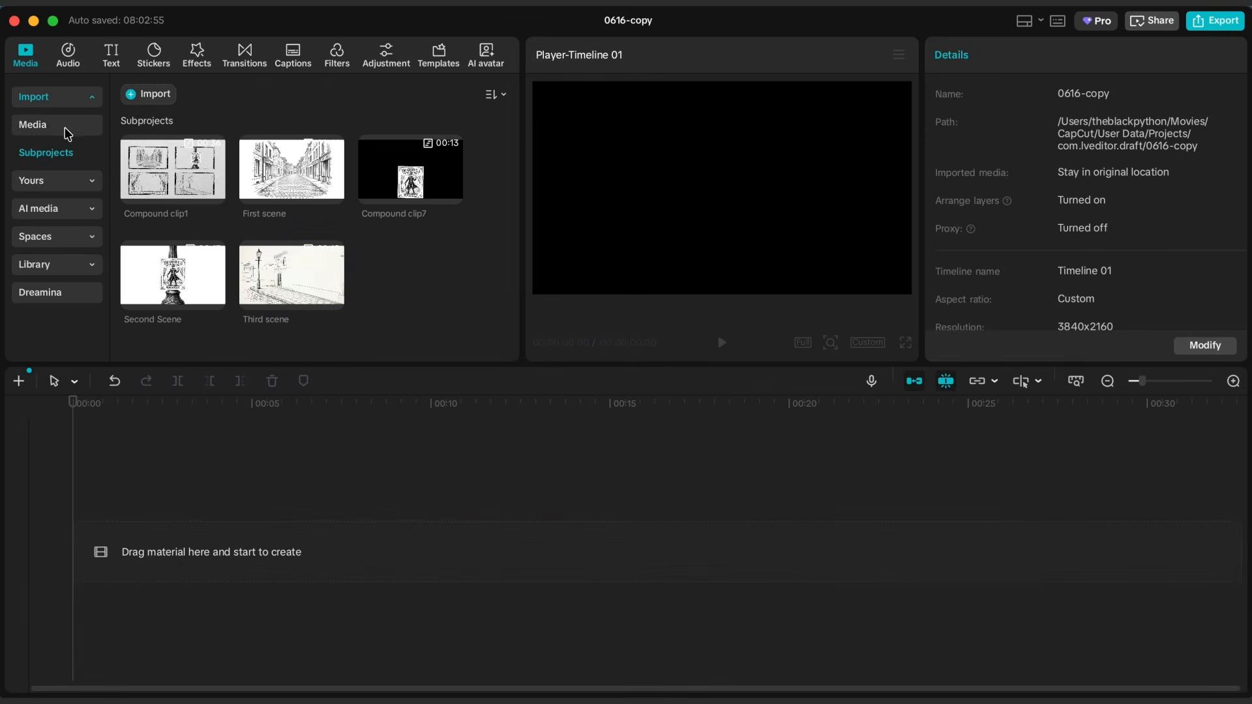
Place the curtained stage image on the timeline and scale it to 102%.
click(70, 138)
drag(373, 184, 143, 543)
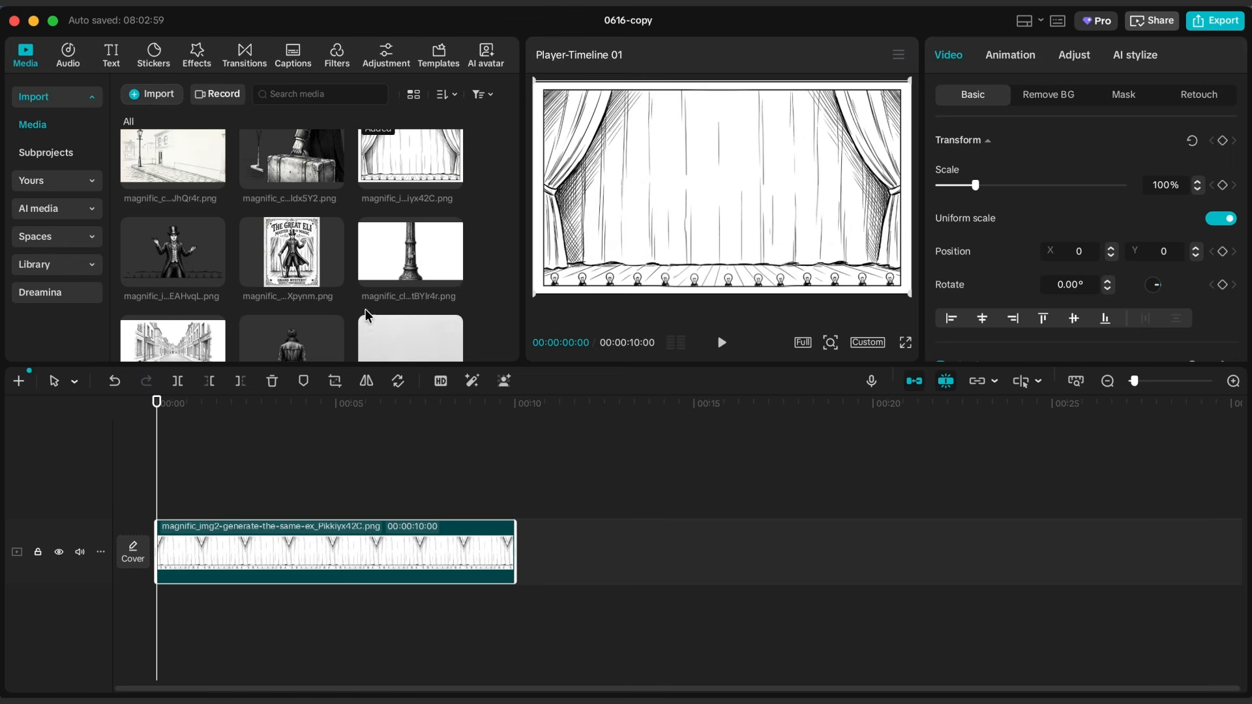
drag(975, 185, 980, 188)
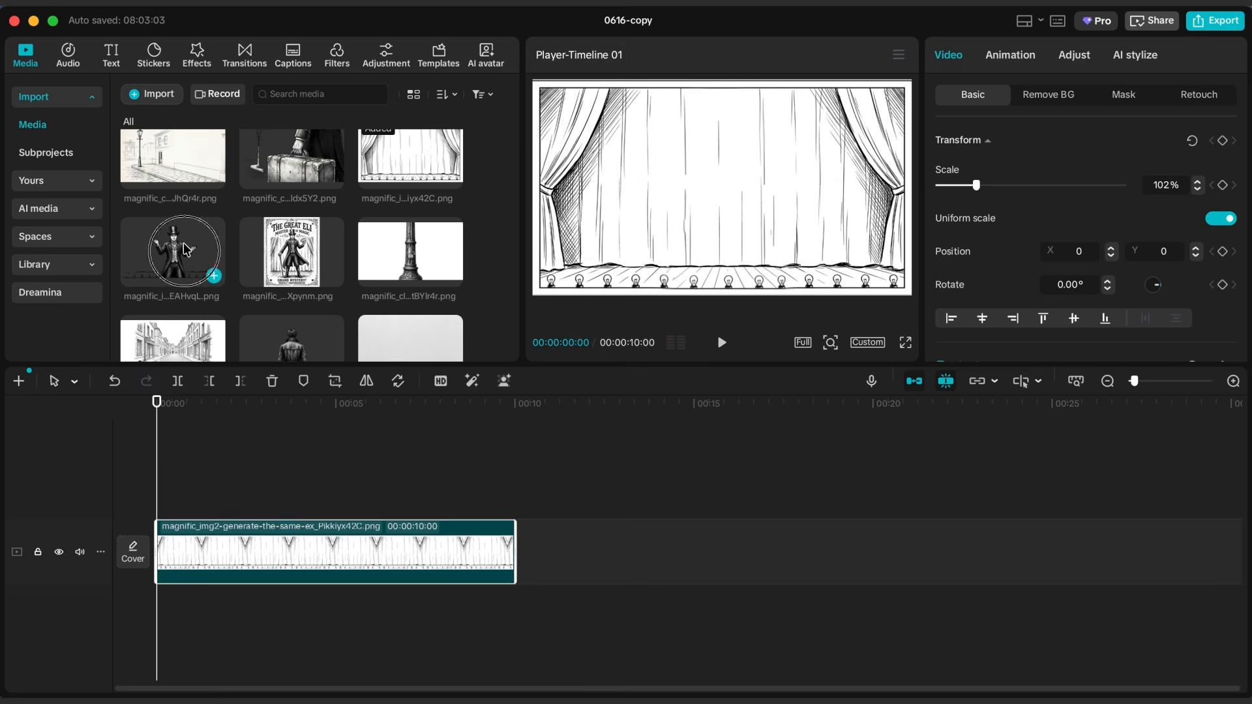
Place the magician image above the stage at 103% scale and Y position -195, and keyframe its position near 3 seconds.
drag(184, 246, 118, 500)
click(58, 553)
click(59, 552)
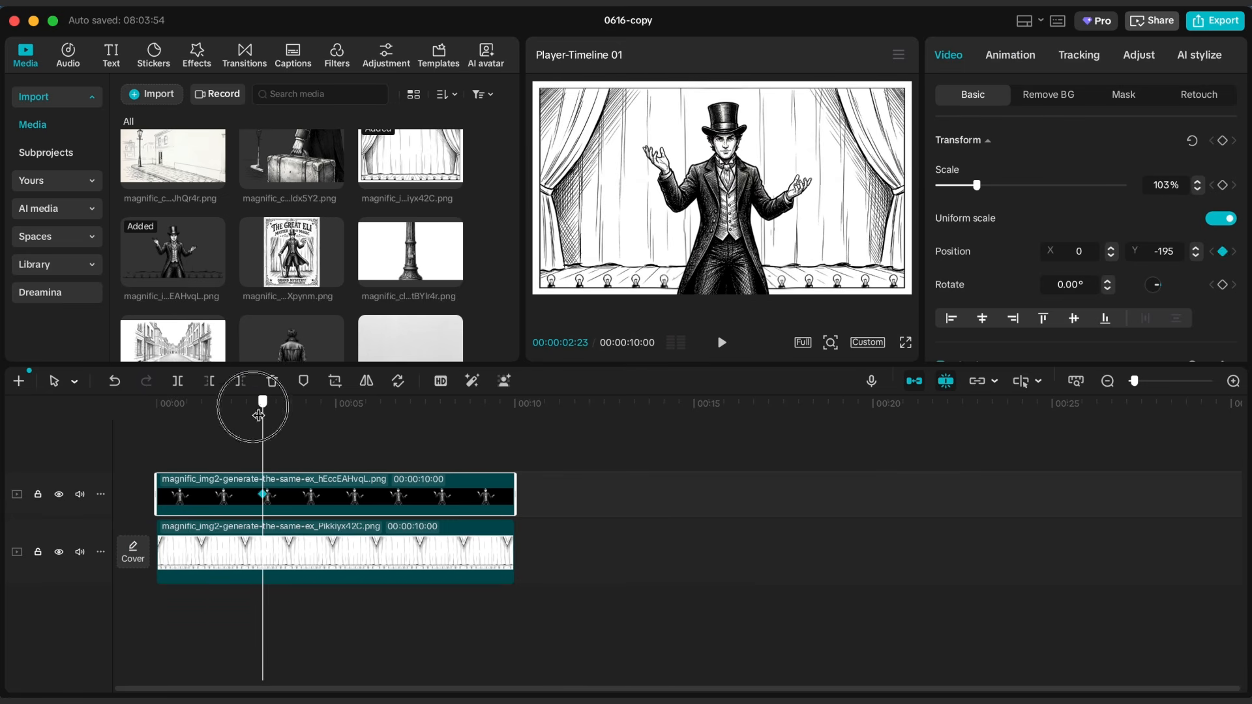
Keyframe the magician at the clip's start positioned out of view below the stage, and scrub through the rising movement.
drag(259, 415, 157, 411)
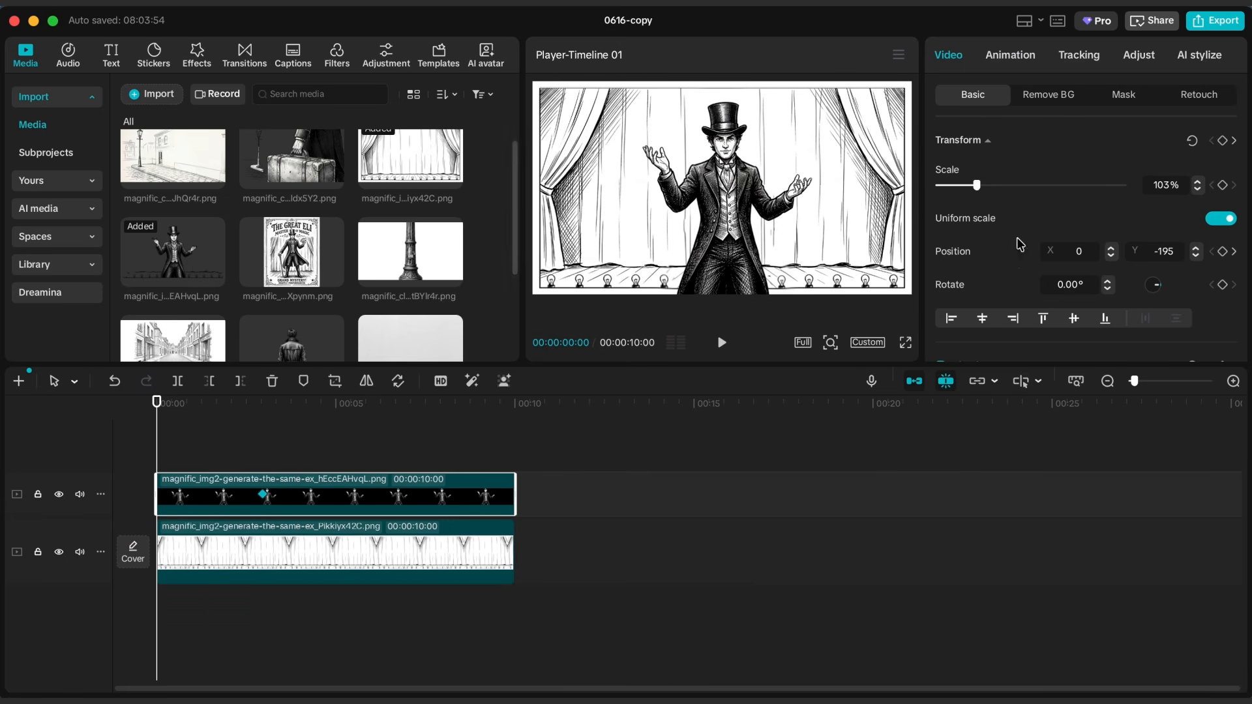
click(830, 342)
drag(800, 336, 793, 337)
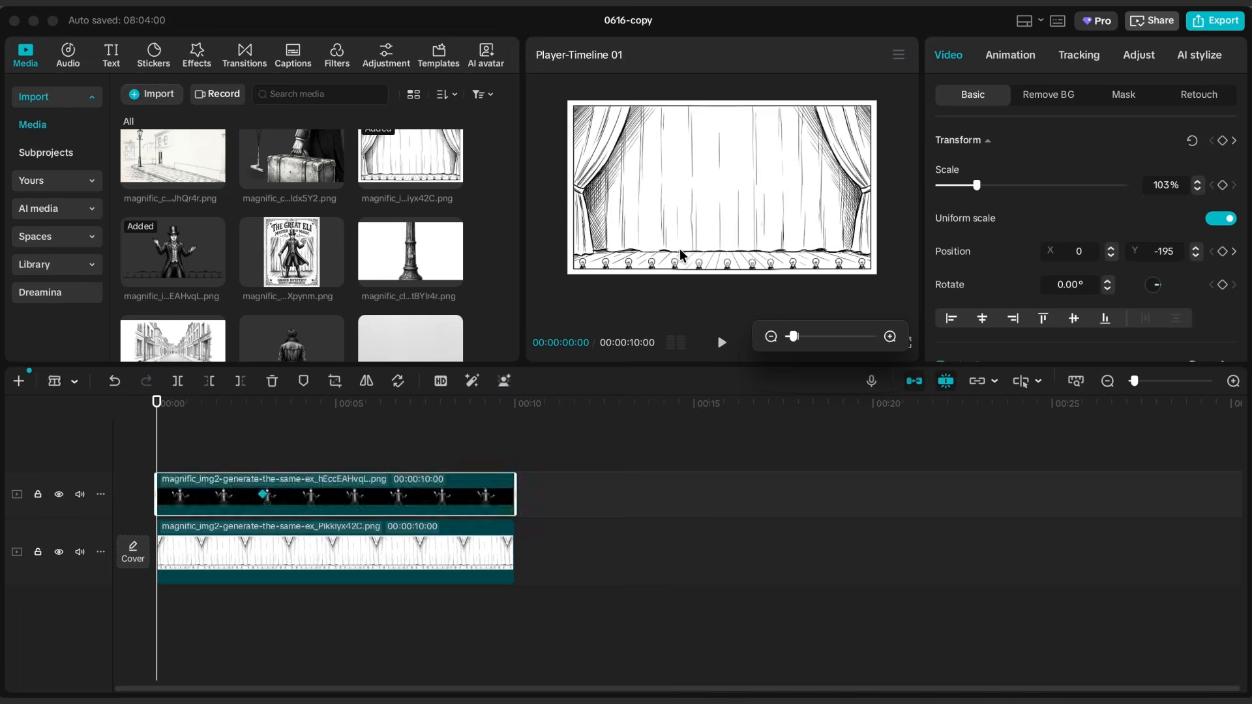
click(744, 356)
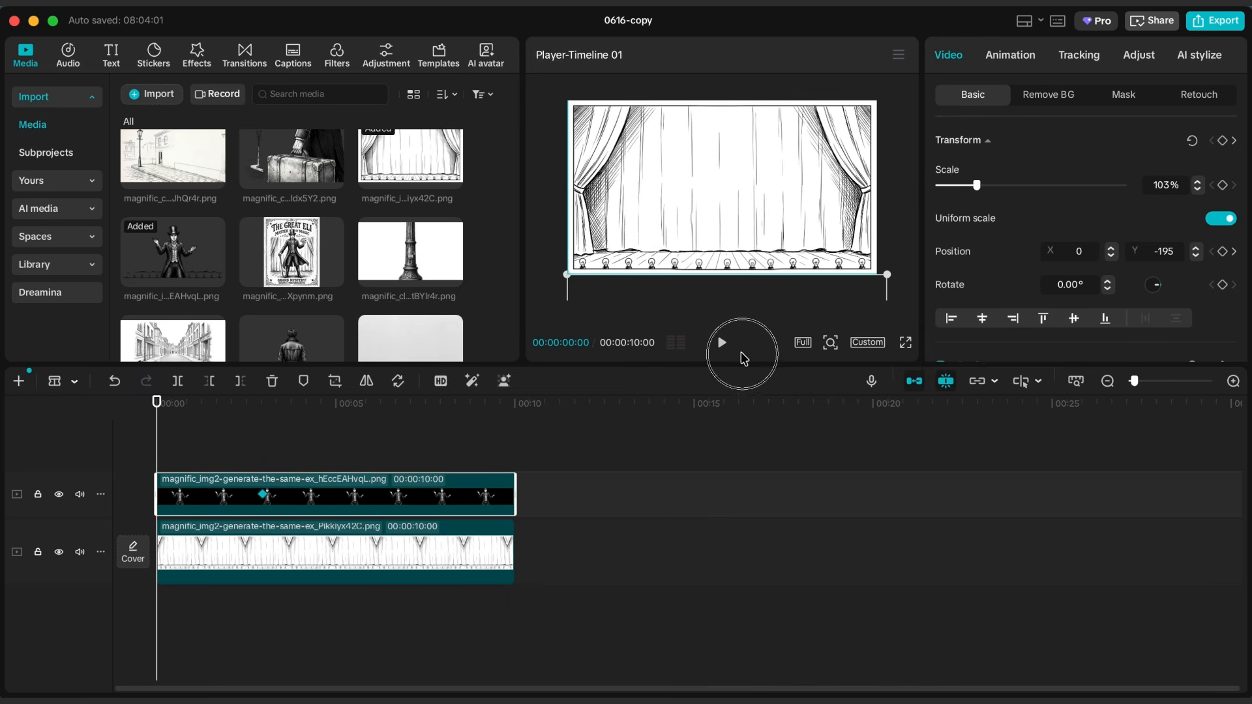
drag(176, 421, 243, 418)
Show the magician clip's keyframe graph, apply the Cubic Ease curve to its X and Y movement, and play the result.
right_click(293, 495)
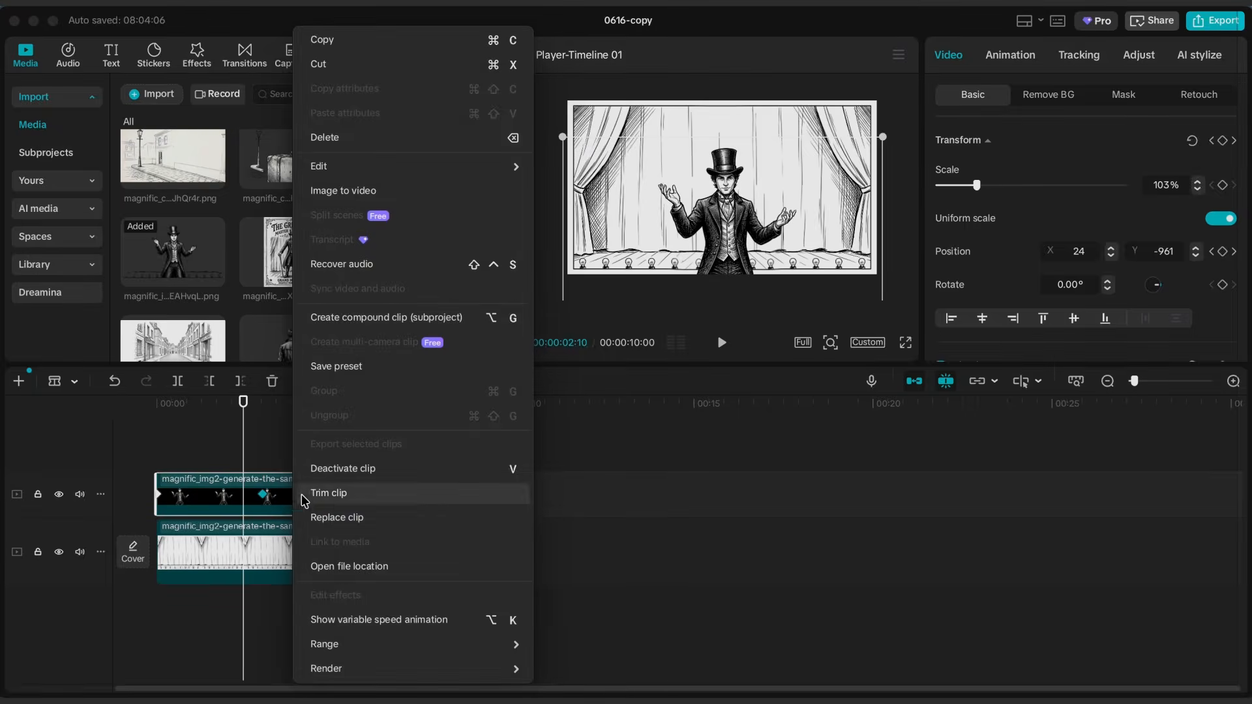
click(372, 619)
click(75, 380)
click(85, 410)
click(262, 465)
click(409, 436)
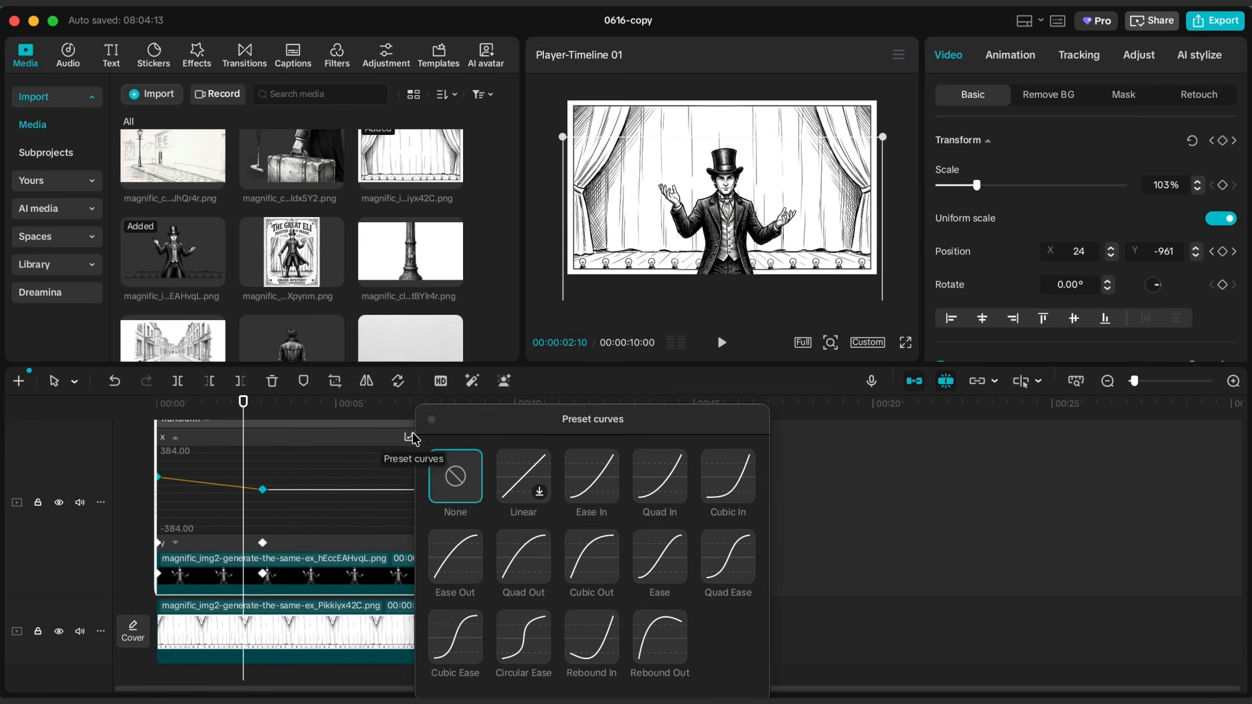
click(455, 636)
scroll(285, 481, down, 3)
click(455, 635)
click(431, 419)
key(space)
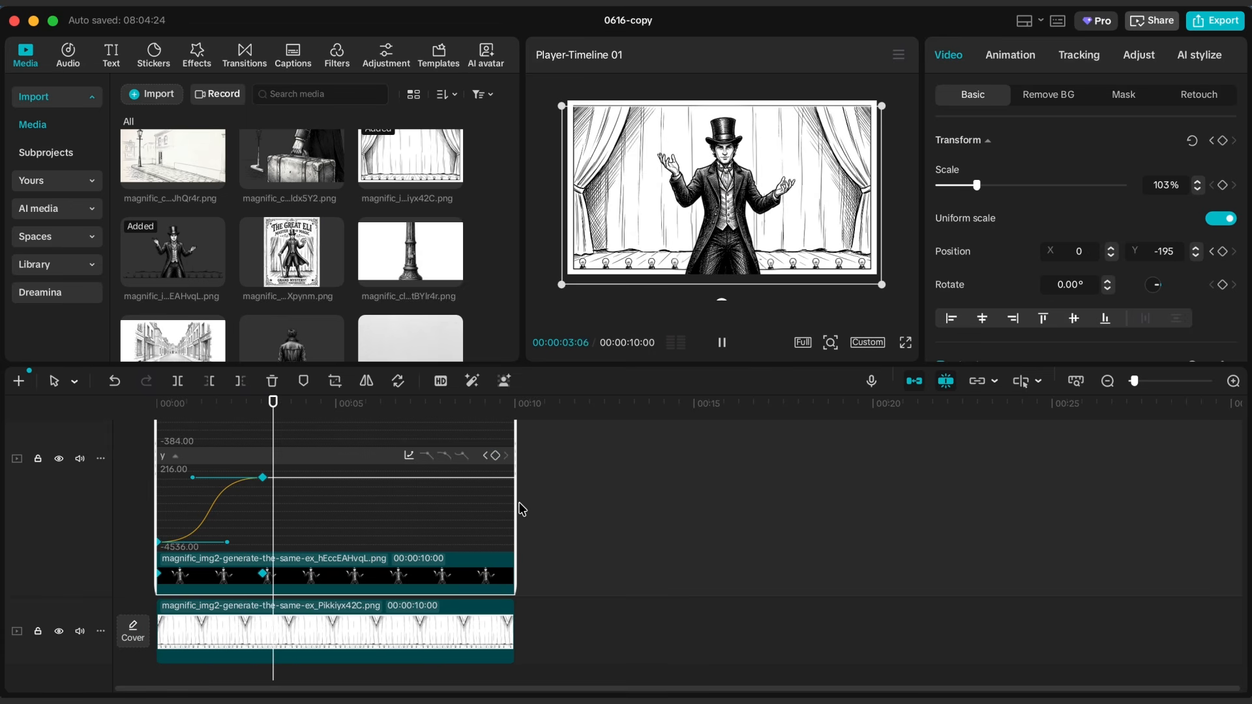
Hide the magician clip's keyframe graph and extend both the magician and stage clips to 00:00:14:20.
right_click(462, 577)
click(495, 617)
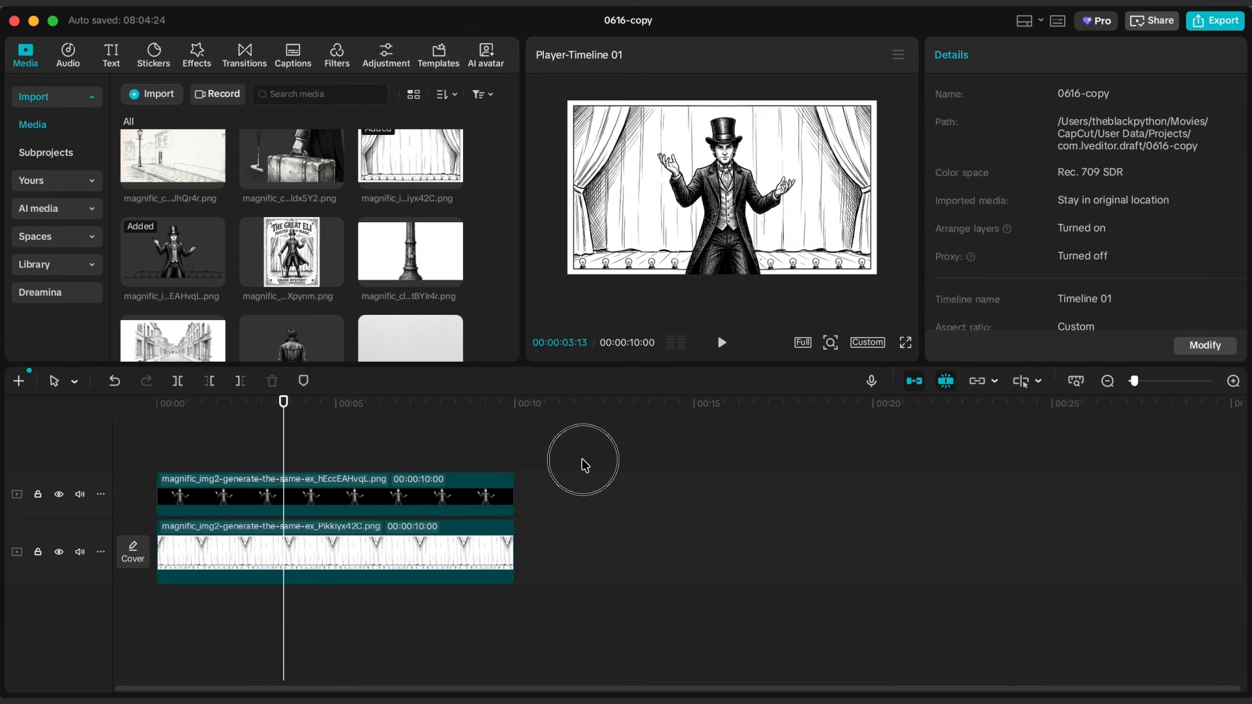
drag(515, 562, 680, 528)
click(734, 484)
Combine the magician and stage clips into one compound clip and rename its subproject as Fourth scene.
right_click(541, 566)
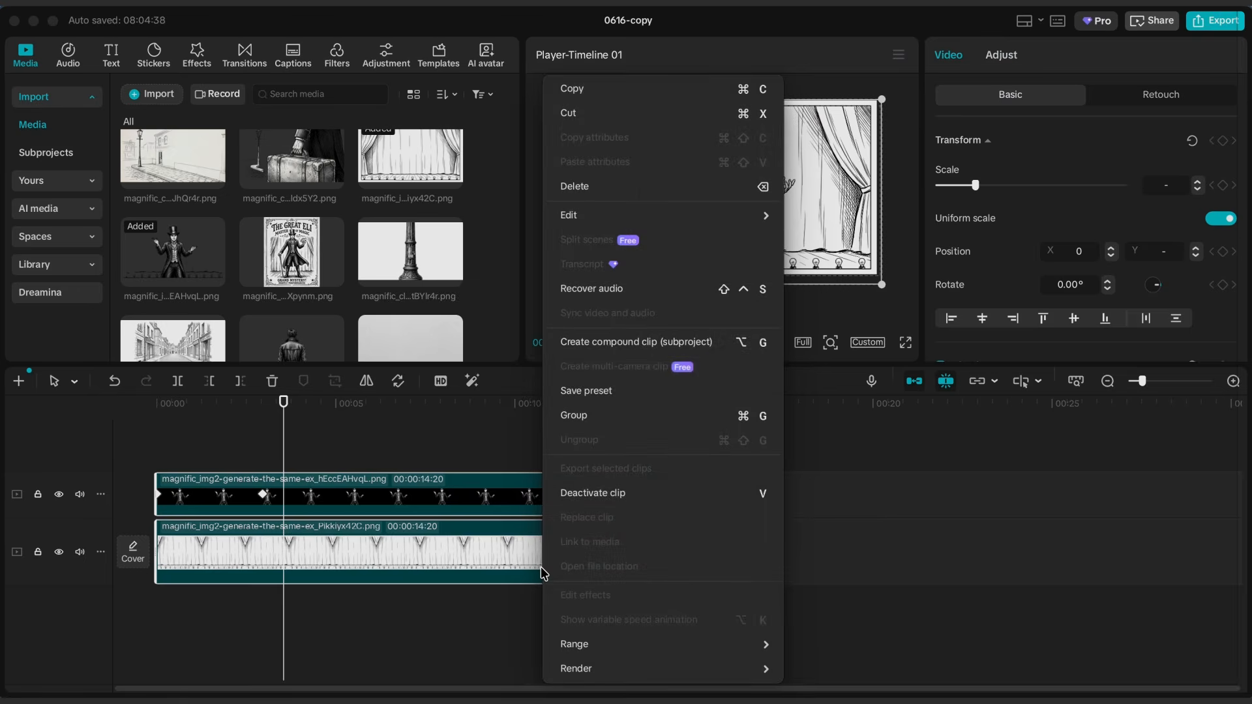
click(635, 341)
click(46, 153)
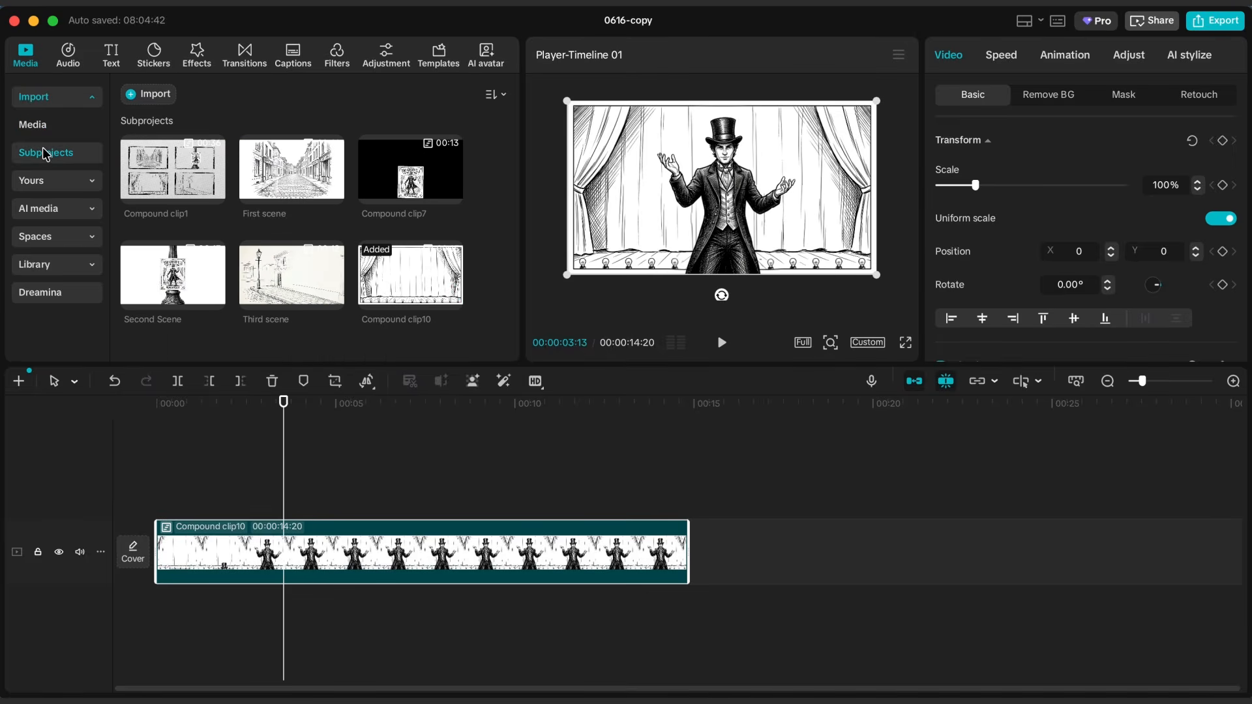
click(386, 287)
right_click(386, 287)
click(404, 371)
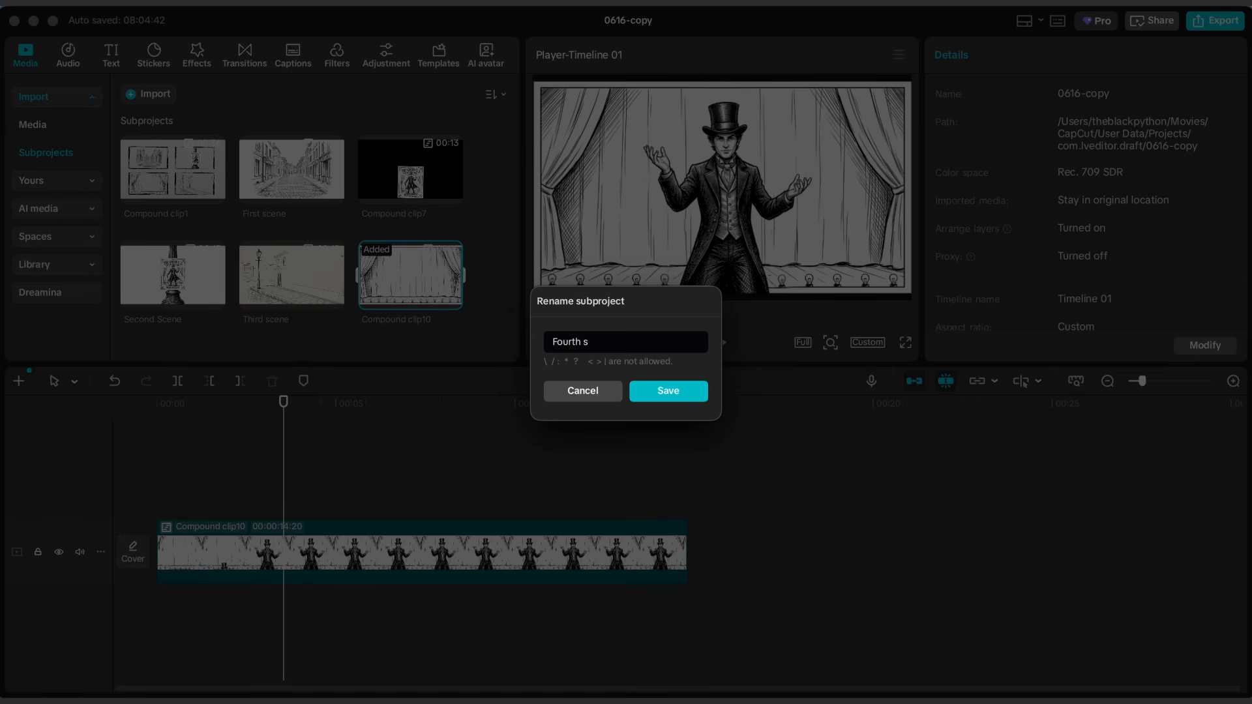
key(Return)
Clear the Fourth scene clip from the timeline and place white-texture.jpg there, enlarged to fill the frame.
drag(285, 413, 98, 405)
click(291, 539)
key(Delete)
click(51, 125)
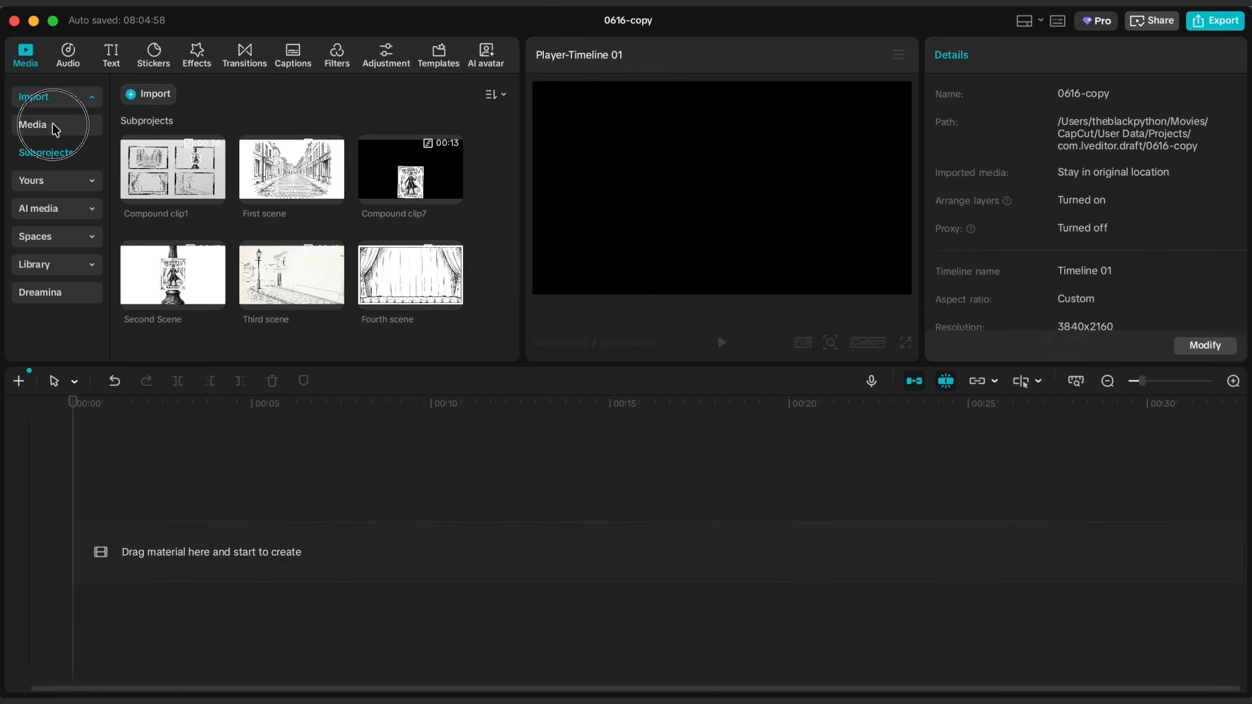
scroll(180, 187, down, 4)
drag(395, 199, 761, 255)
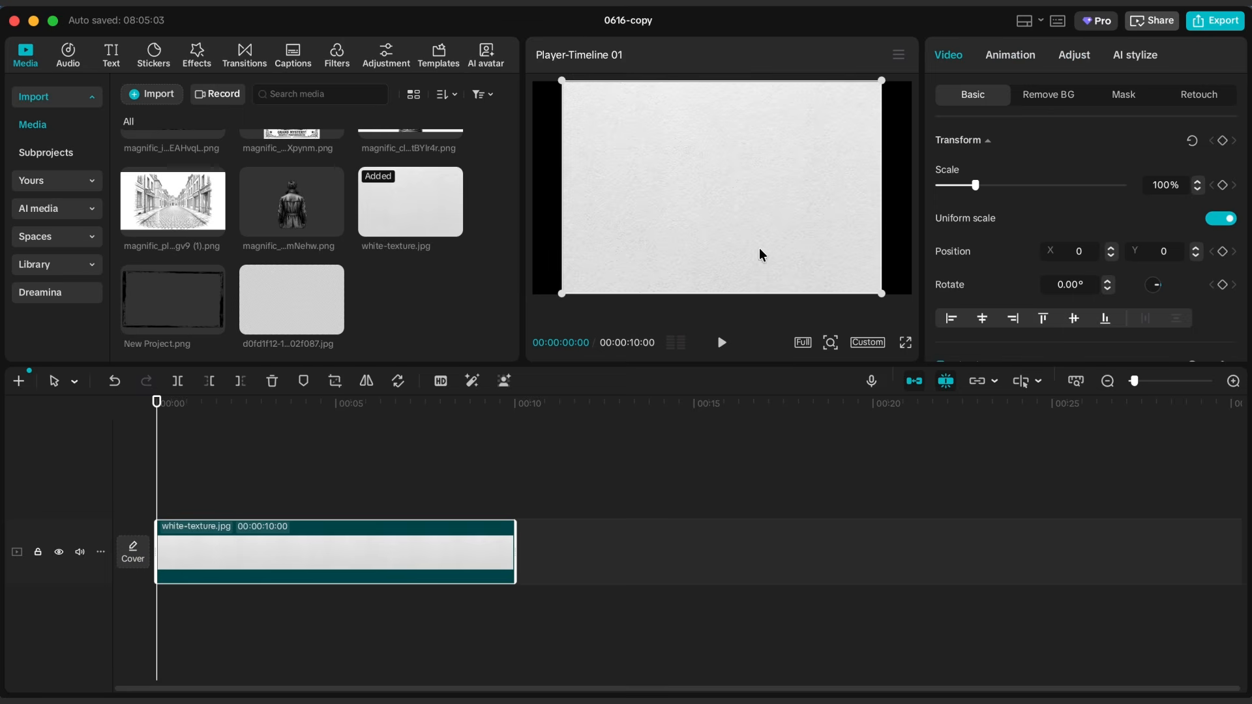
drag(976, 187, 991, 187)
Add the New Project.png border at 41% scale, duplicate it three times, and arrange the four borders in a two-by-two grid.
drag(171, 291, 159, 496)
drag(976, 185, 956, 192)
drag(785, 227, 817, 272)
key(super+c)
key(super+v)
key(super+v)
key(super+v)
drag(741, 226, 551, 228)
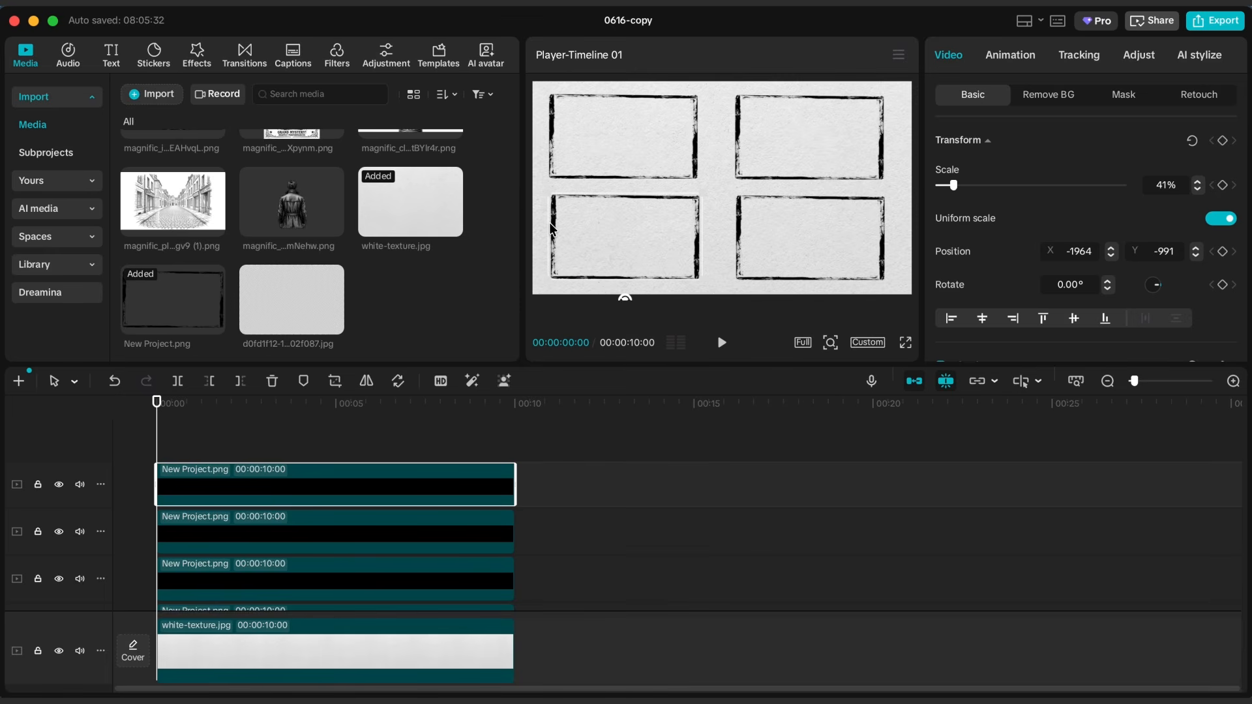
click(559, 430)
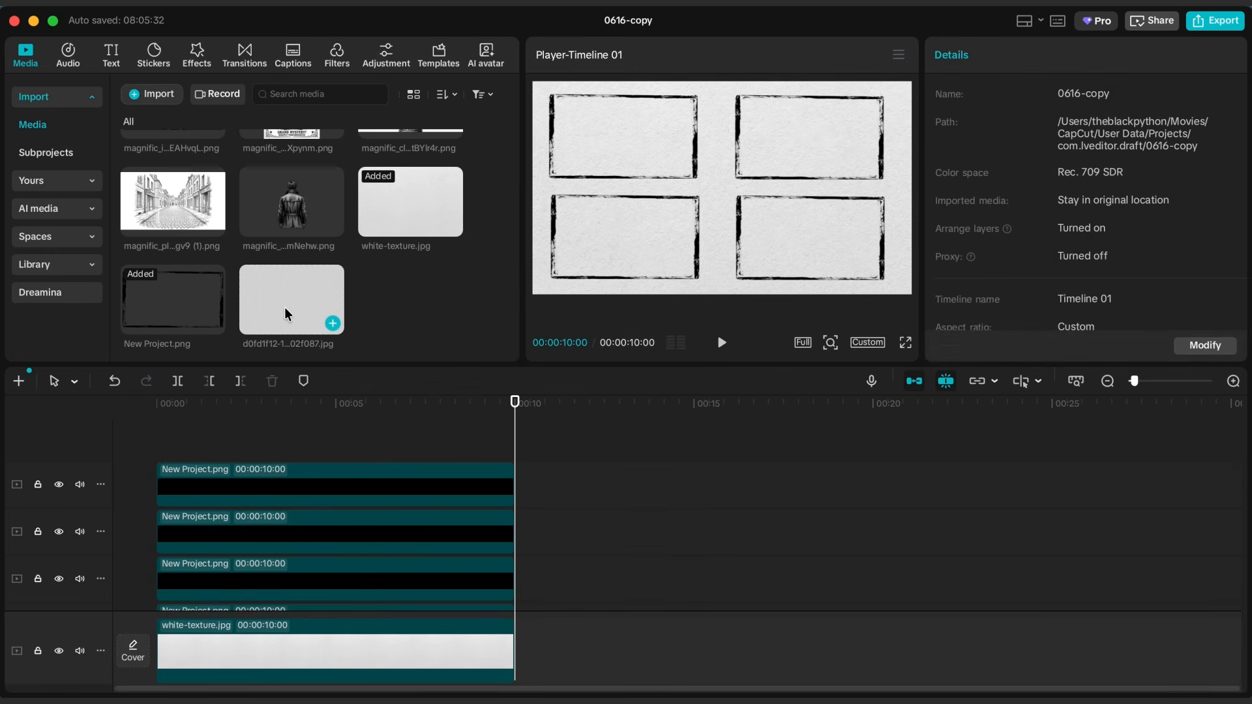
Add the First scene subproject trimmed to 10 seconds, scaled to 36%, and position it inside the upper-left border.
click(98, 157)
drag(273, 201, 166, 457)
drag(967, 183, 947, 185)
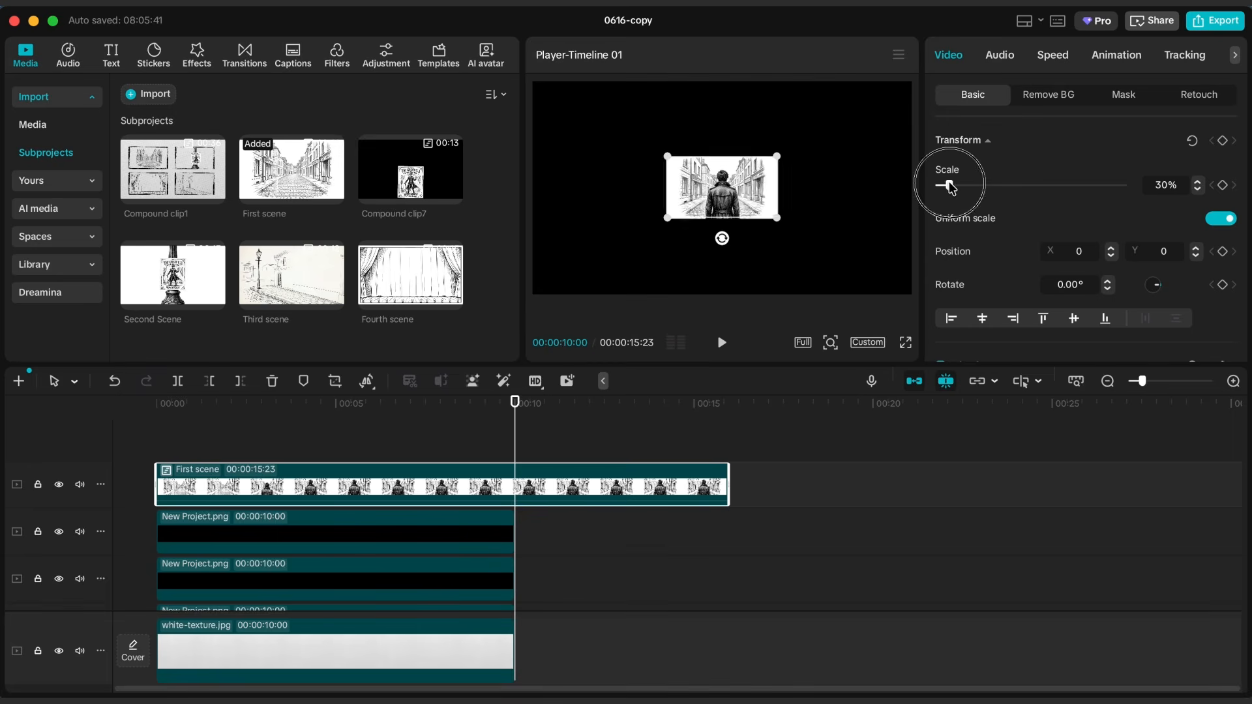
drag(728, 487, 513, 492)
drag(950, 185, 955, 185)
drag(740, 216, 654, 150)
drag(953, 184, 951, 185)
drag(661, 147, 648, 139)
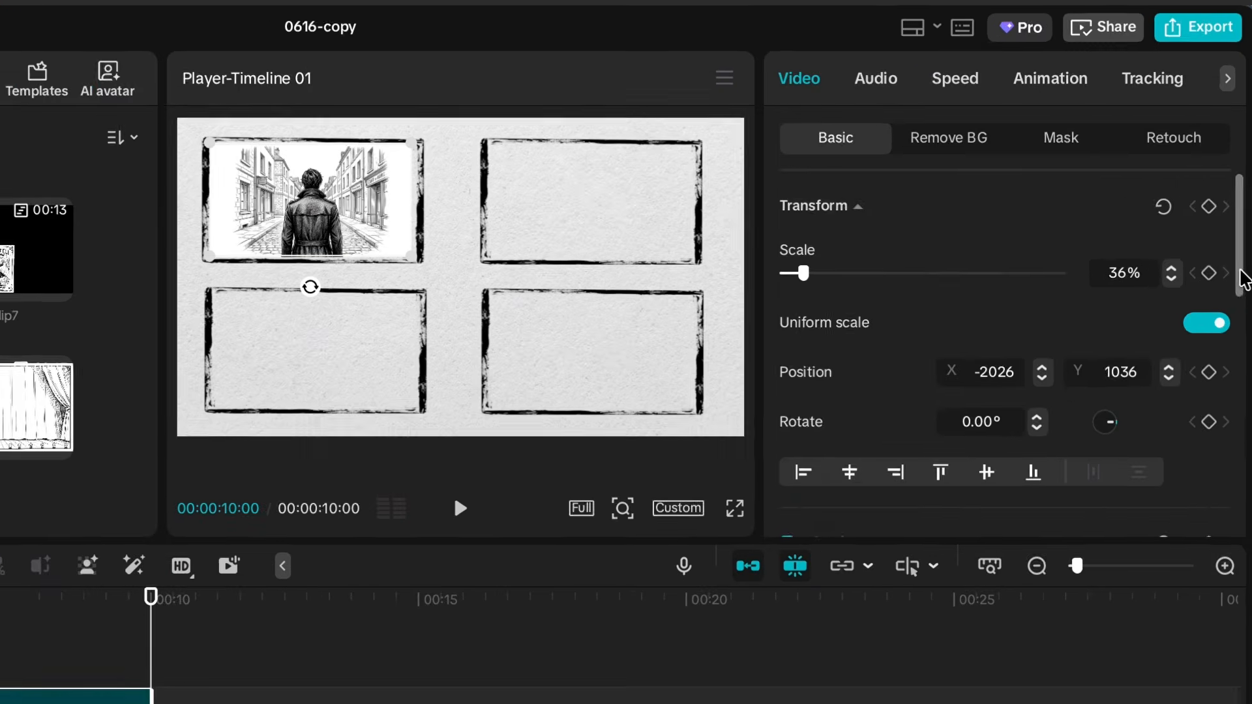
Change the First scene clip's blend mode so the paper texture shows through its white areas, and play from the start.
drag(1242, 184, 1241, 233)
click(847, 336)
click(1015, 394)
click(1017, 554)
click(309, 646)
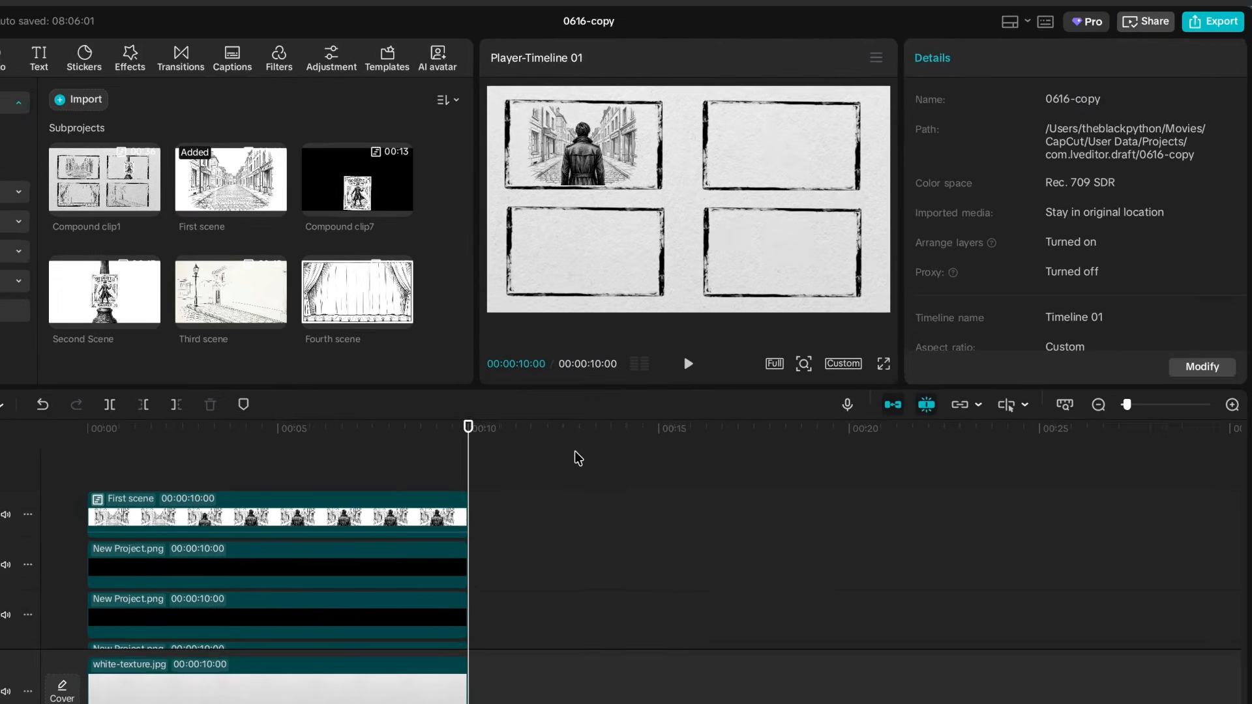
drag(280, 410, 156, 405)
key(space)
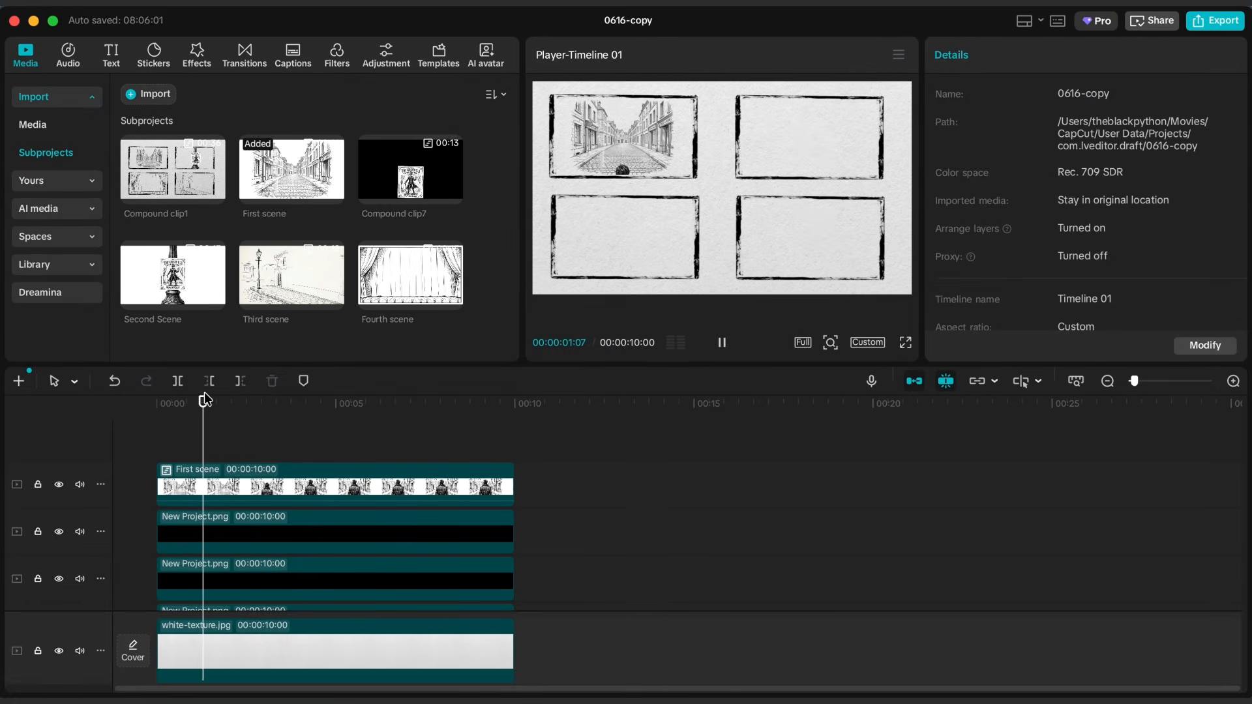
Add the Second Scene subproject trimmed to 10 seconds and fit it inside the upper-right border.
drag(183, 264, 159, 450)
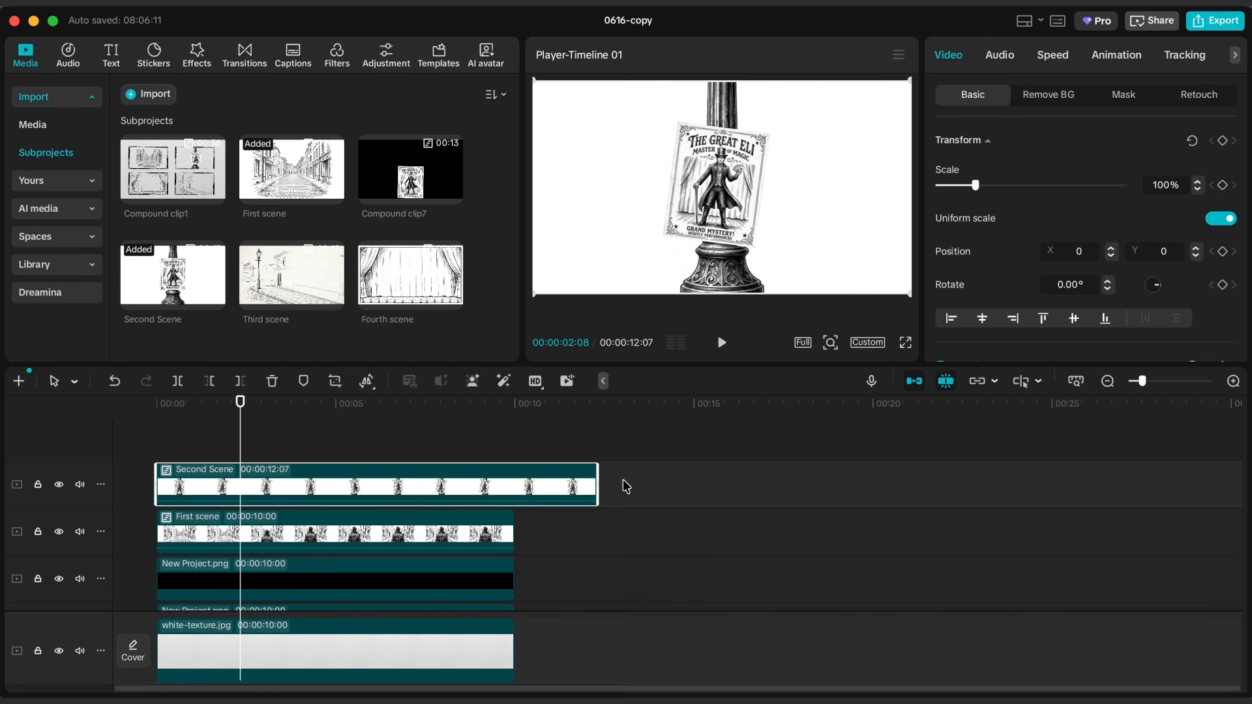
drag(597, 475, 513, 475)
click(951, 185)
drag(749, 190, 838, 139)
click(949, 184)
Set the Second Scene clip's blend mode to Multiply.
scroll(982, 192, down, 3)
click(1122, 280)
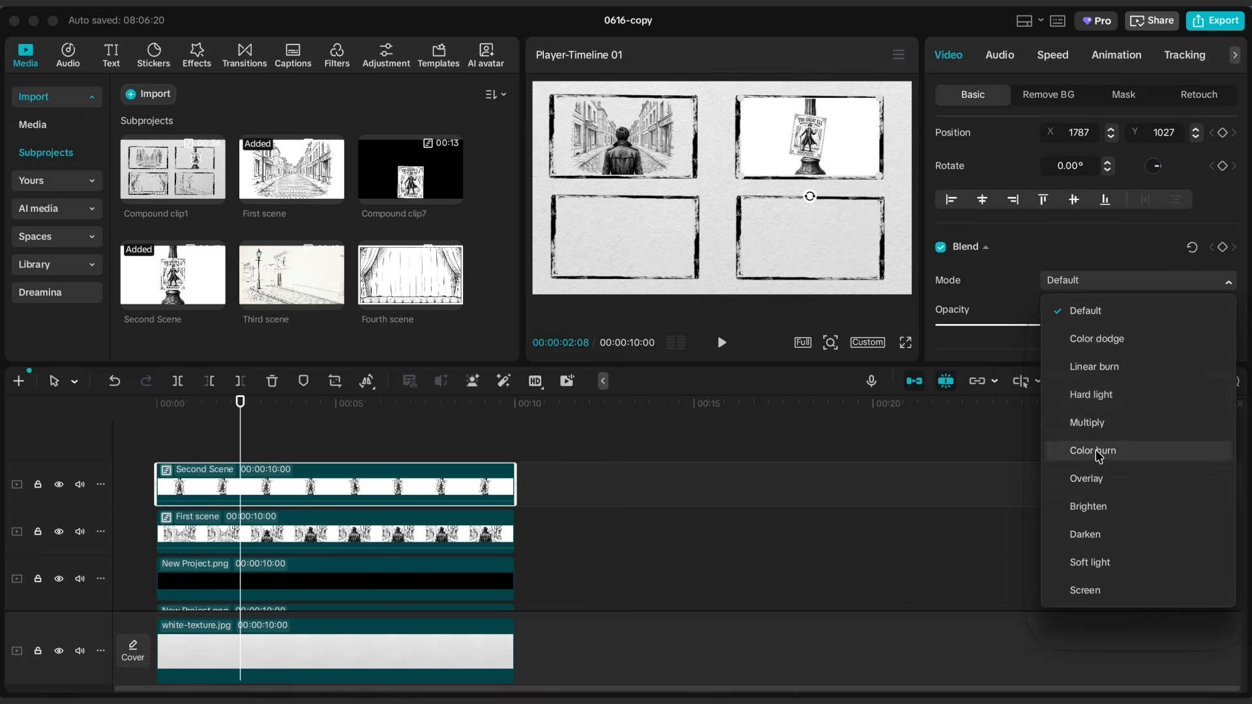
click(1108, 422)
Add the Third scene subproject on a new track and scale it to fit inside the lower-left border.
drag(247, 261, 159, 449)
drag(975, 185, 953, 186)
drag(730, 192, 638, 244)
drag(952, 185, 947, 184)
Set the Third scene clip's blend mode to Multiply.
scroll(978, 228, down, 3)
click(1137, 239)
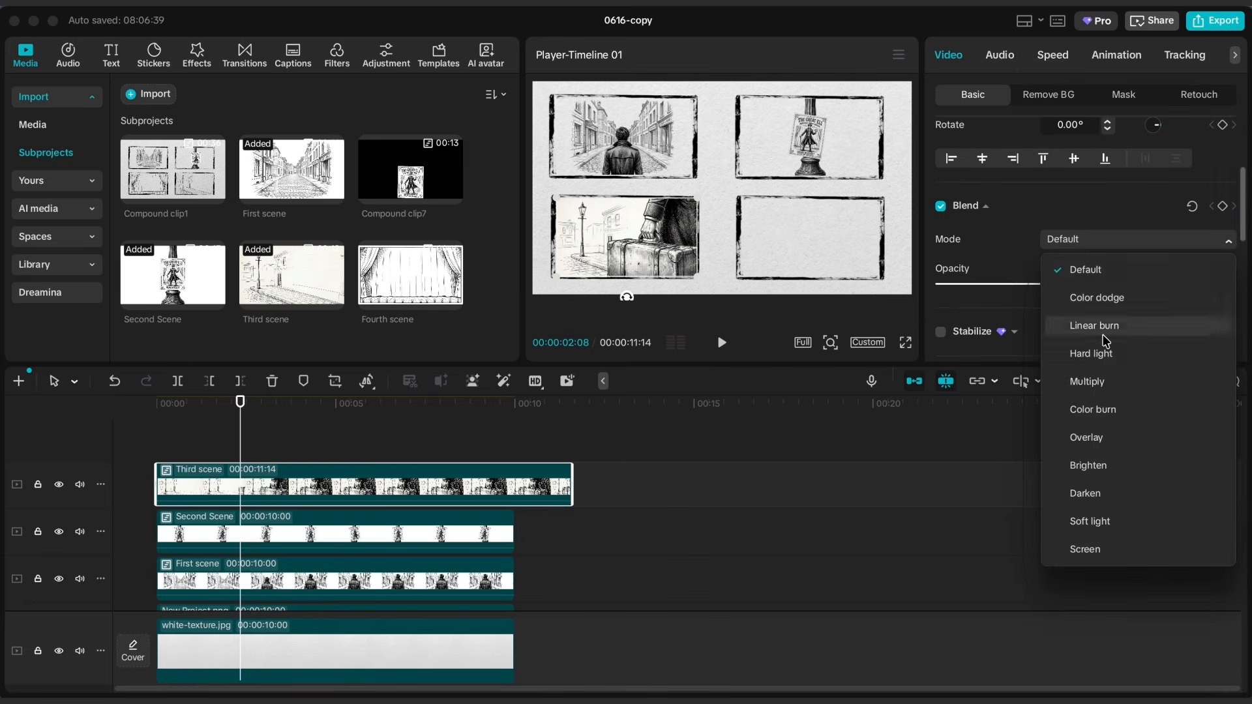
click(1092, 383)
Add the Fourth scene subproject on a new track and scale it to fit inside the lower-right border.
drag(410, 274, 159, 450)
drag(976, 185, 950, 185)
drag(781, 217, 843, 243)
drag(951, 187, 952, 189)
Set the Fourth scene clip's blend mode to Multiply, trim it to 10 seconds, and play the four-panel layout.
scroll(1245, 186, down, 5)
click(1131, 157)
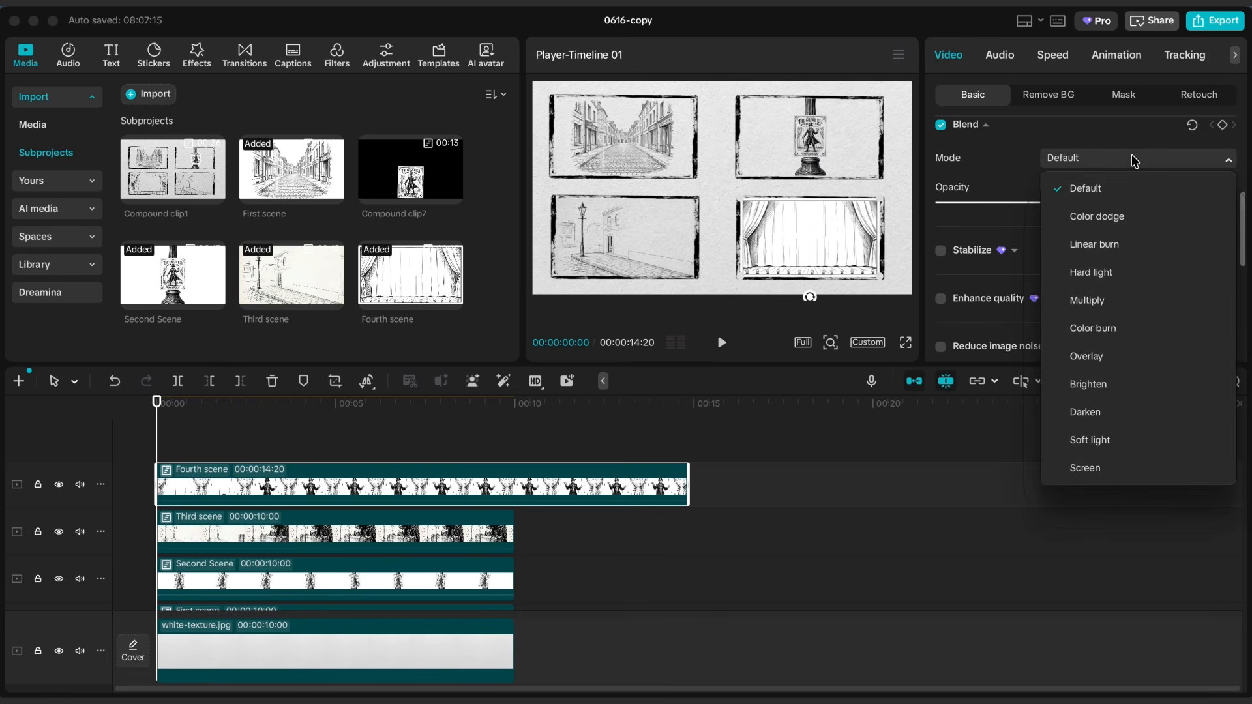
click(1098, 299)
drag(688, 484, 515, 484)
key(space)
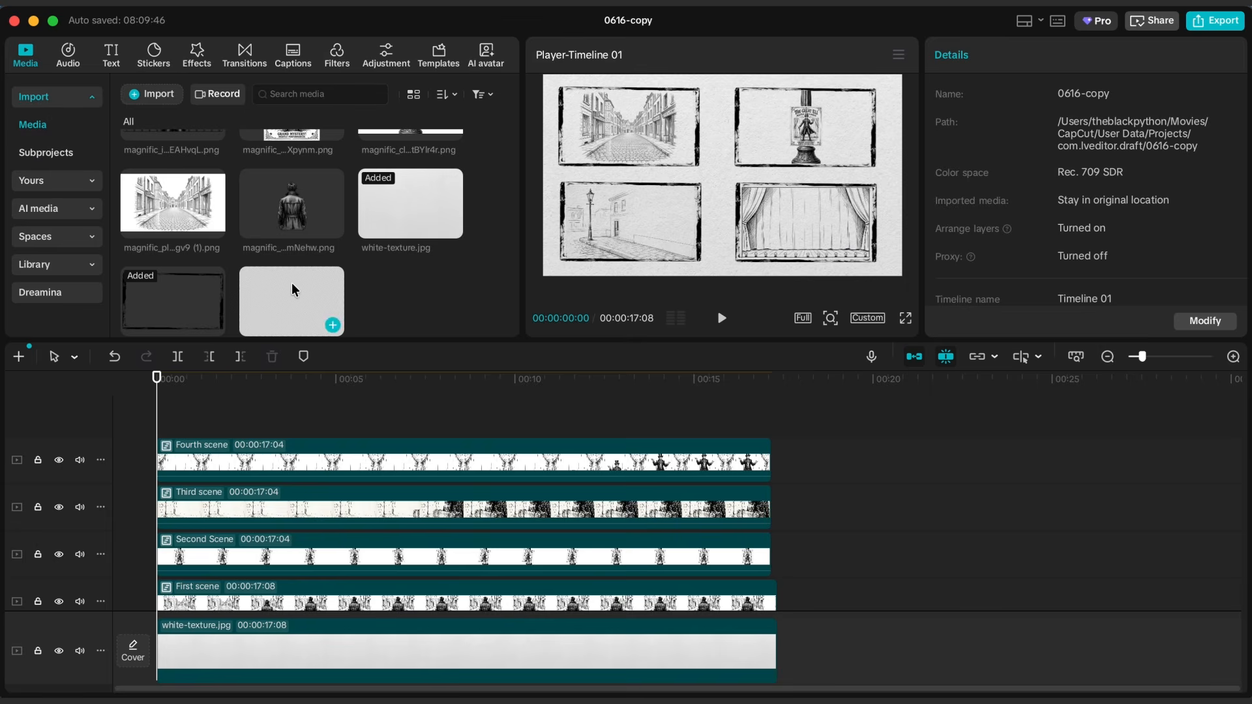
Lay the dotted texture image over all scenes, extend it to 00:00:17:04, and enlarge it to fill the frame.
drag(319, 310, 176, 450)
drag(513, 456, 761, 450)
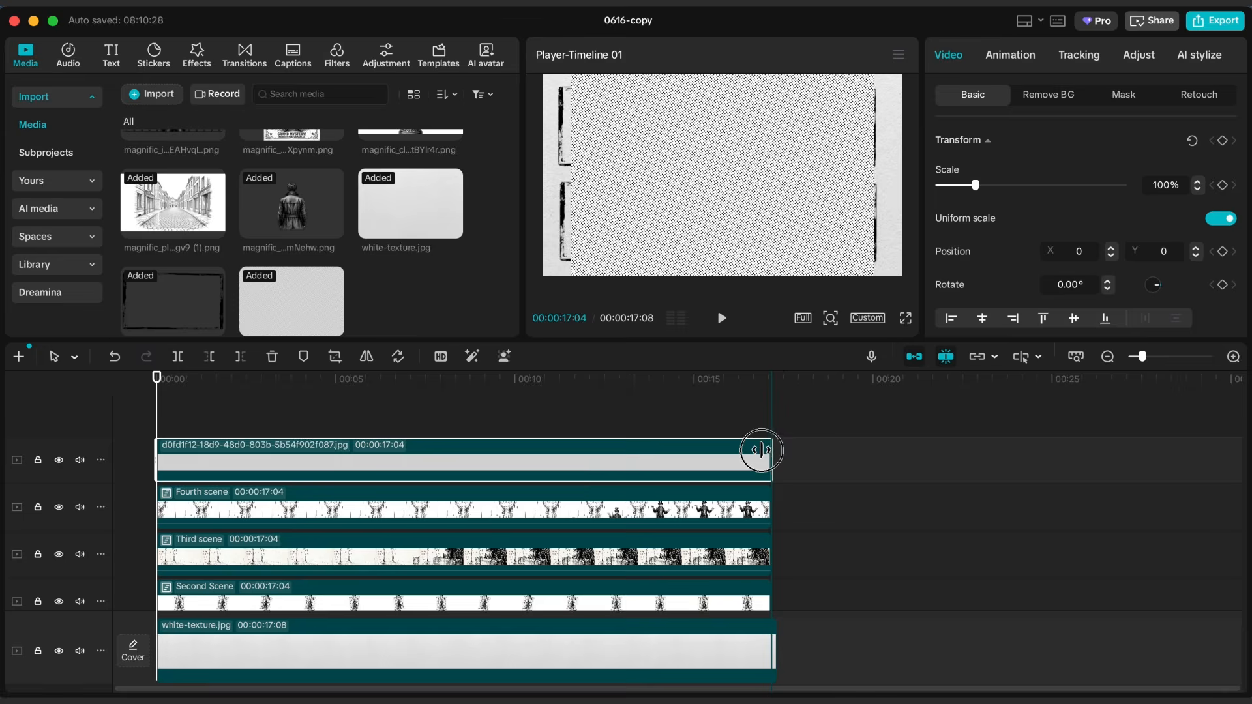
drag(976, 185, 984, 185)
Set the dotted texture's blend mode to Multiply and its opacity to 6%, and check the picture full screen.
scroll(1069, 245, down, 5)
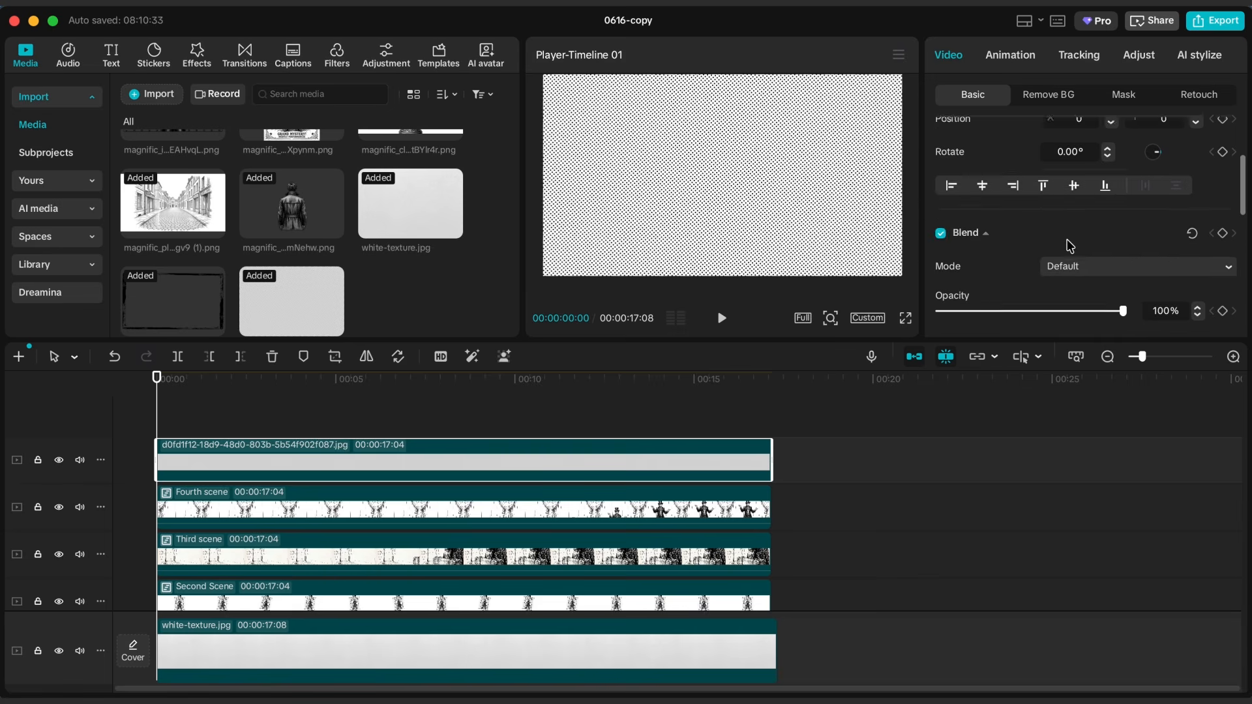
scroll(1069, 245, up, 1)
click(1077, 168)
click(1084, 313)
drag(1033, 213, 967, 232)
click(905, 318)
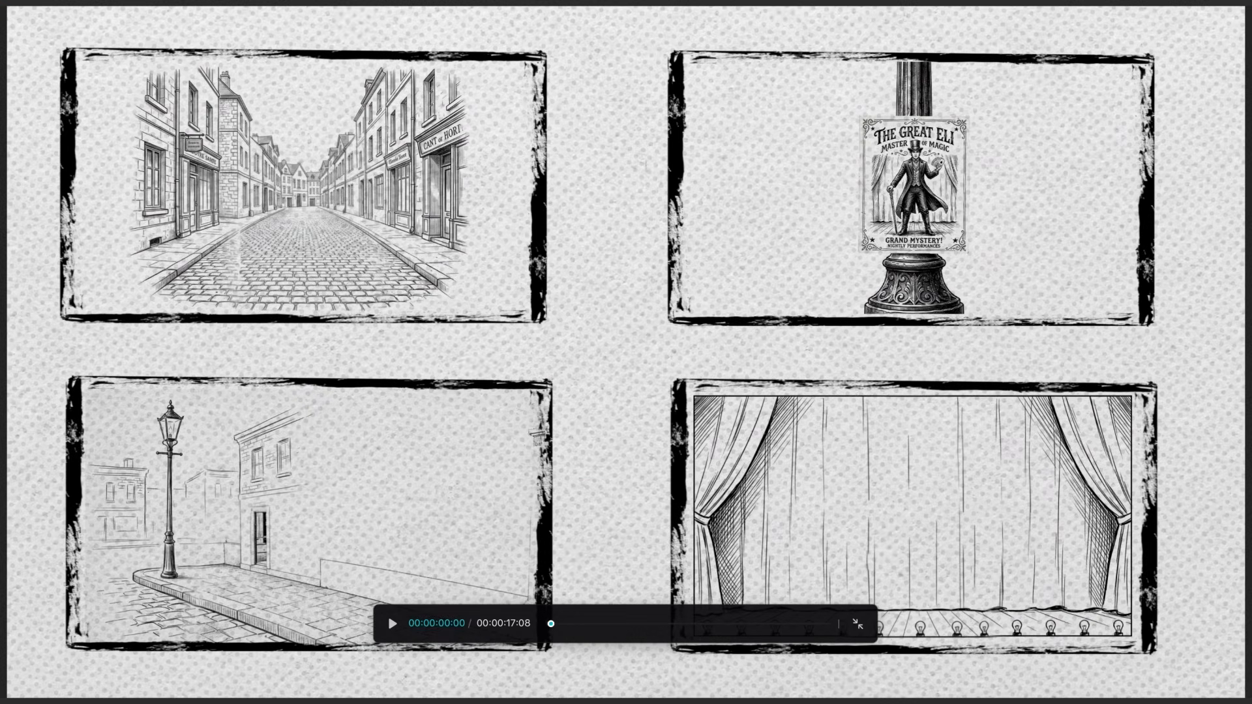
click(858, 623)
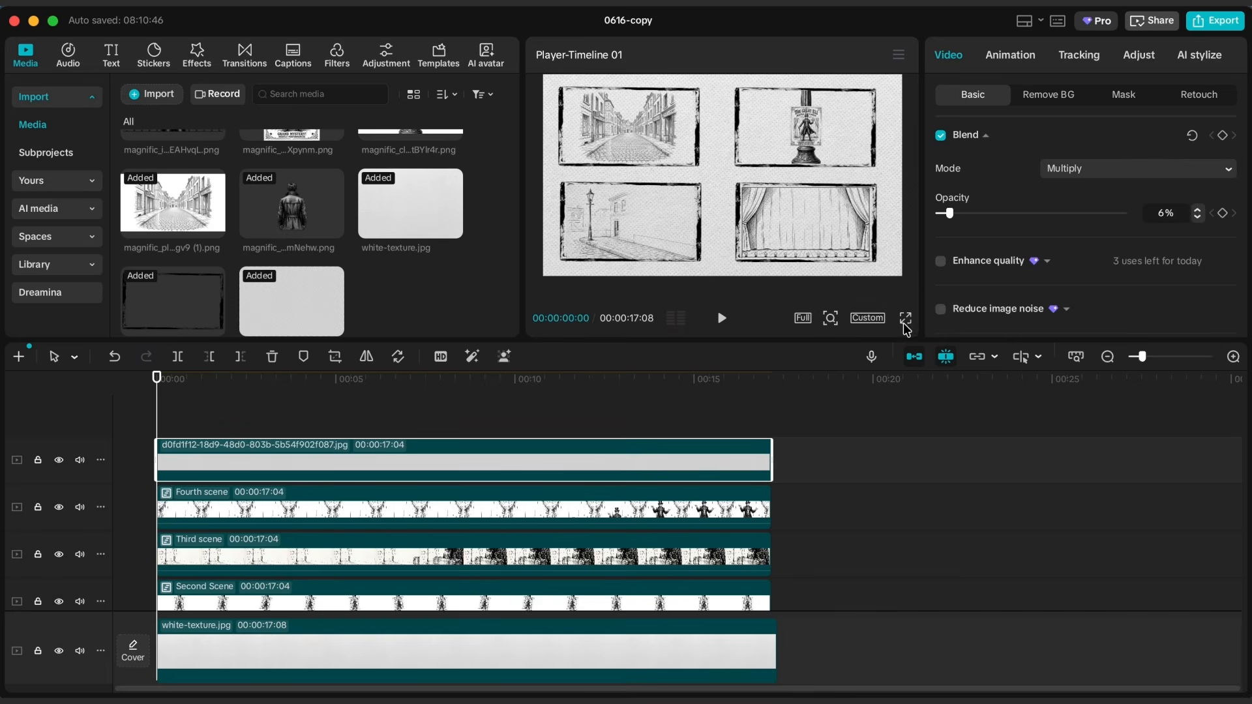
click(905, 319)
click(857, 626)
Combine all scene, border and texture clips on the timeline into one compound clip.
scroll(652, 456, down, 2)
scroll(667, 399, up, 2)
drag(833, 438, 498, 683)
right_click(462, 599)
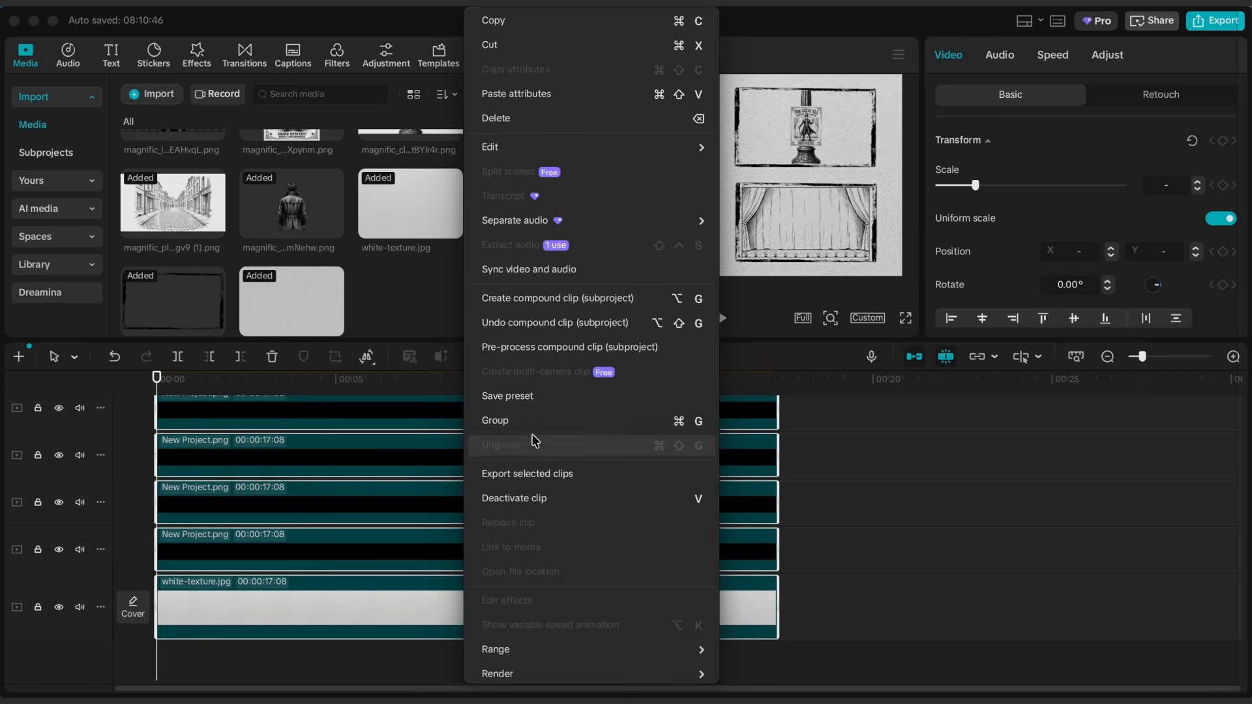
click(526, 297)
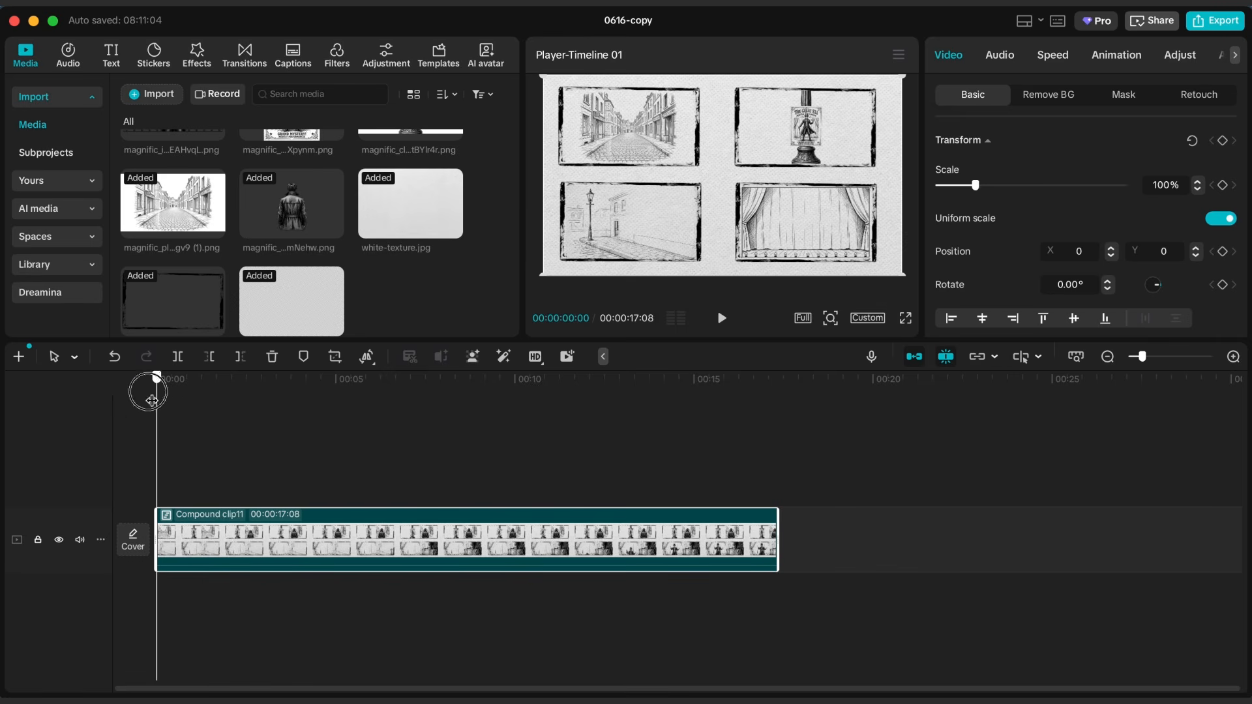
Keyframe the collage's transform at the start, and at 00:00:02:09 zoom onto the first panel with 199% scale, position 3719, -1889 and rotation -1.5°.
click(1222, 141)
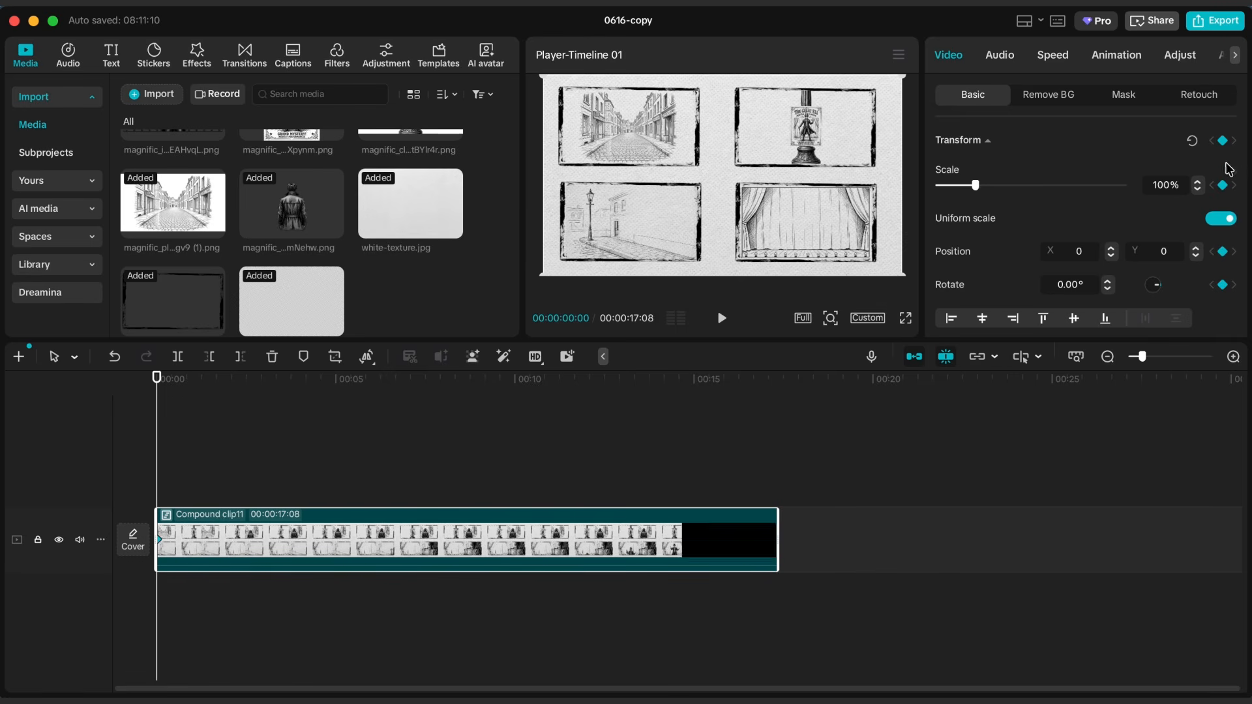
drag(154, 391, 241, 384)
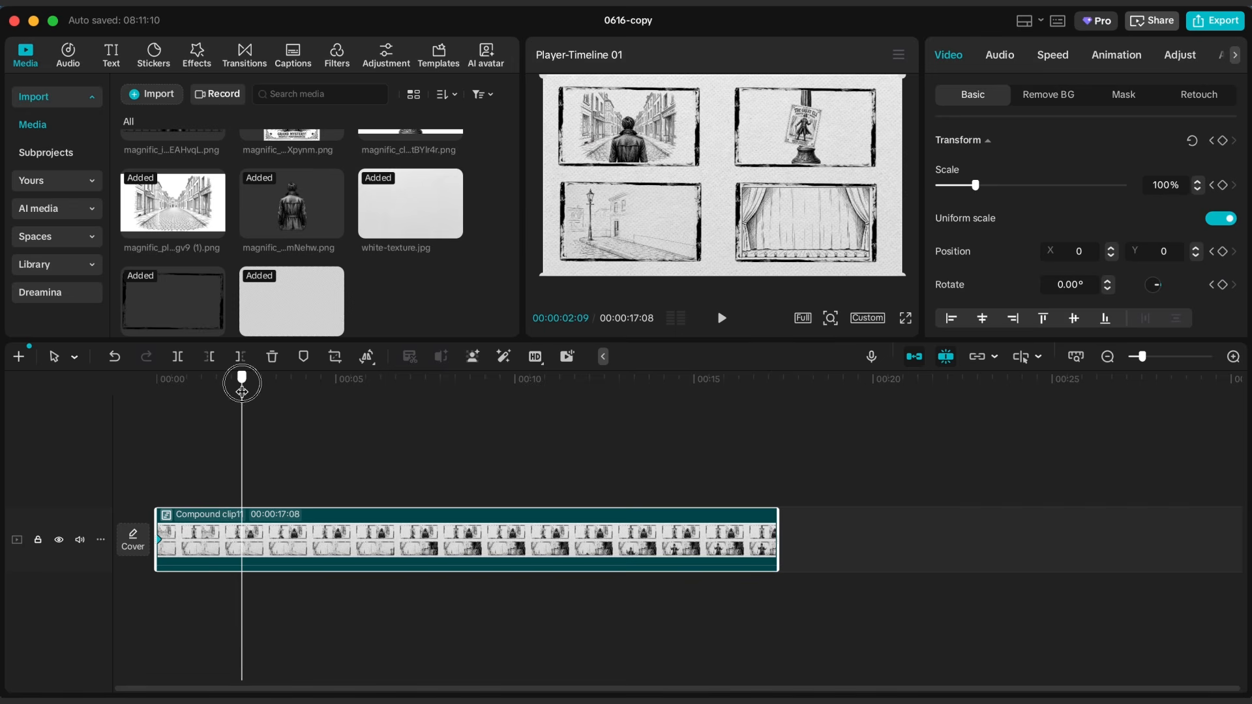
drag(975, 185, 998, 186)
mouse_move(727, 170)
mouse_down()
mouse_move(810, 229)
mouse_move(858, 222)
mouse_up()
click(1108, 291)
drag(998, 186, 1012, 185)
drag(757, 198, 838, 251)
click(905, 317)
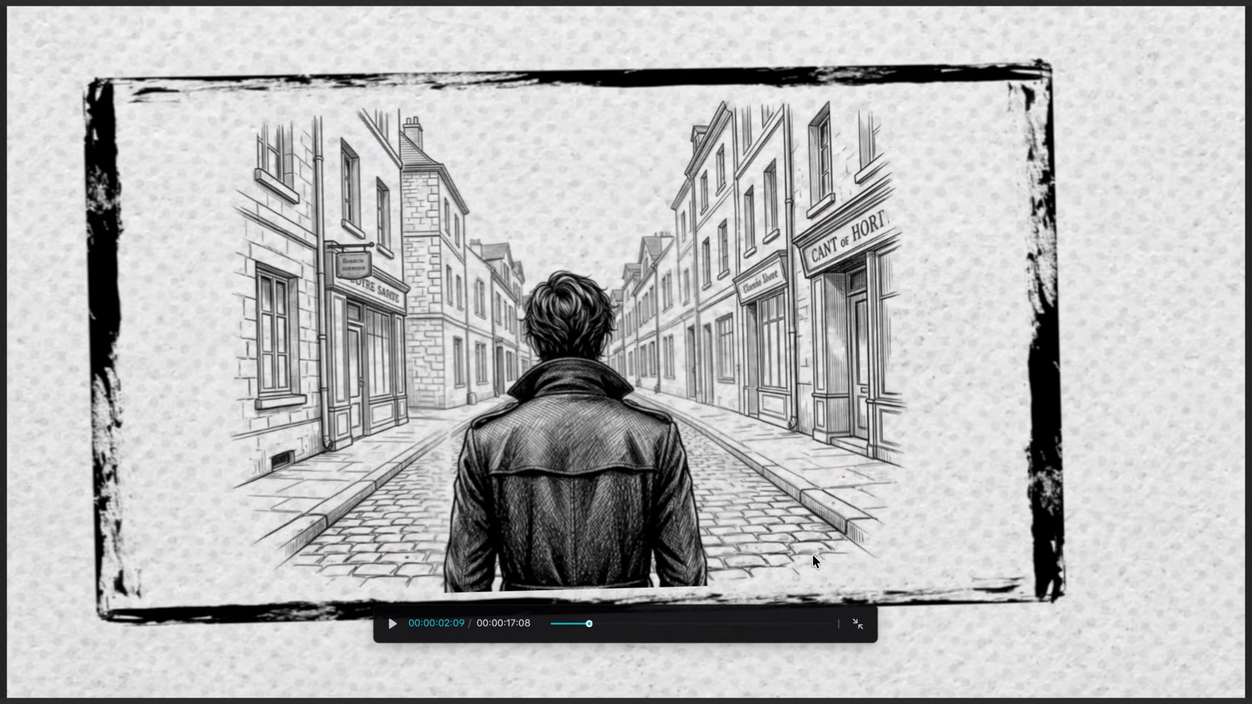
click(860, 620)
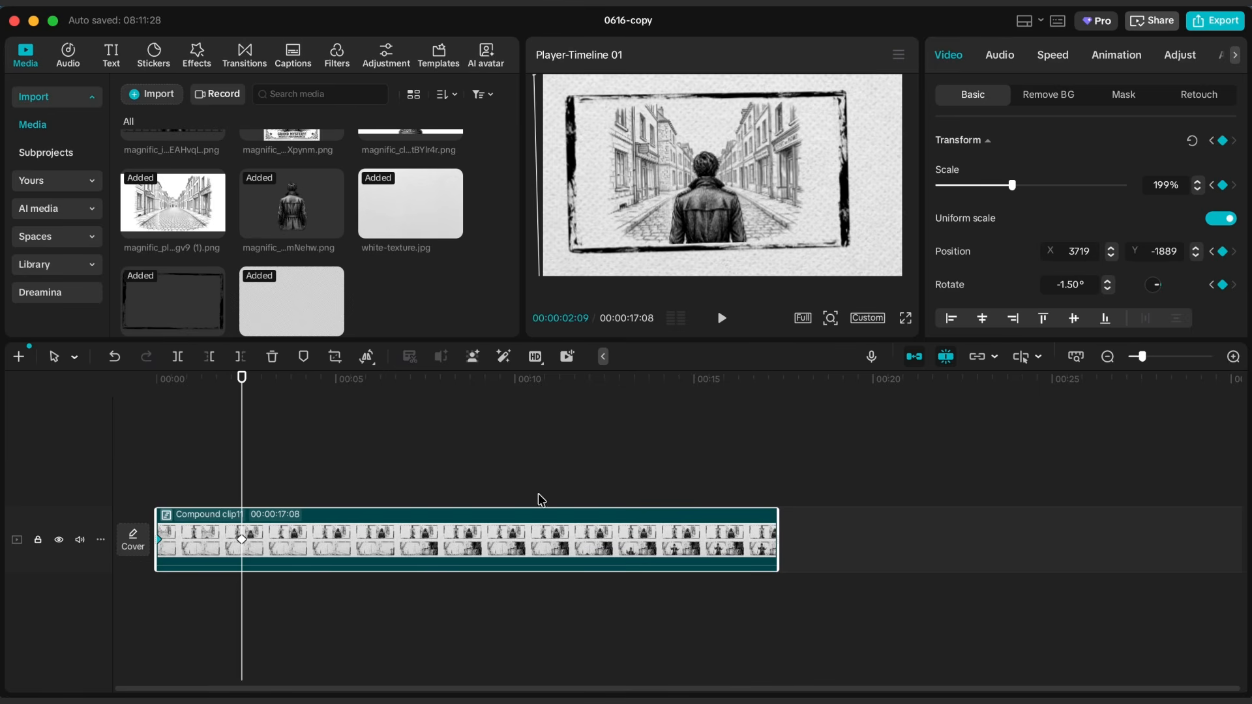
Copy the zoomed-in transform keyframe to 00:00:04:00 to hold the view on the first panel.
click(242, 540)
drag(242, 470, 300, 473)
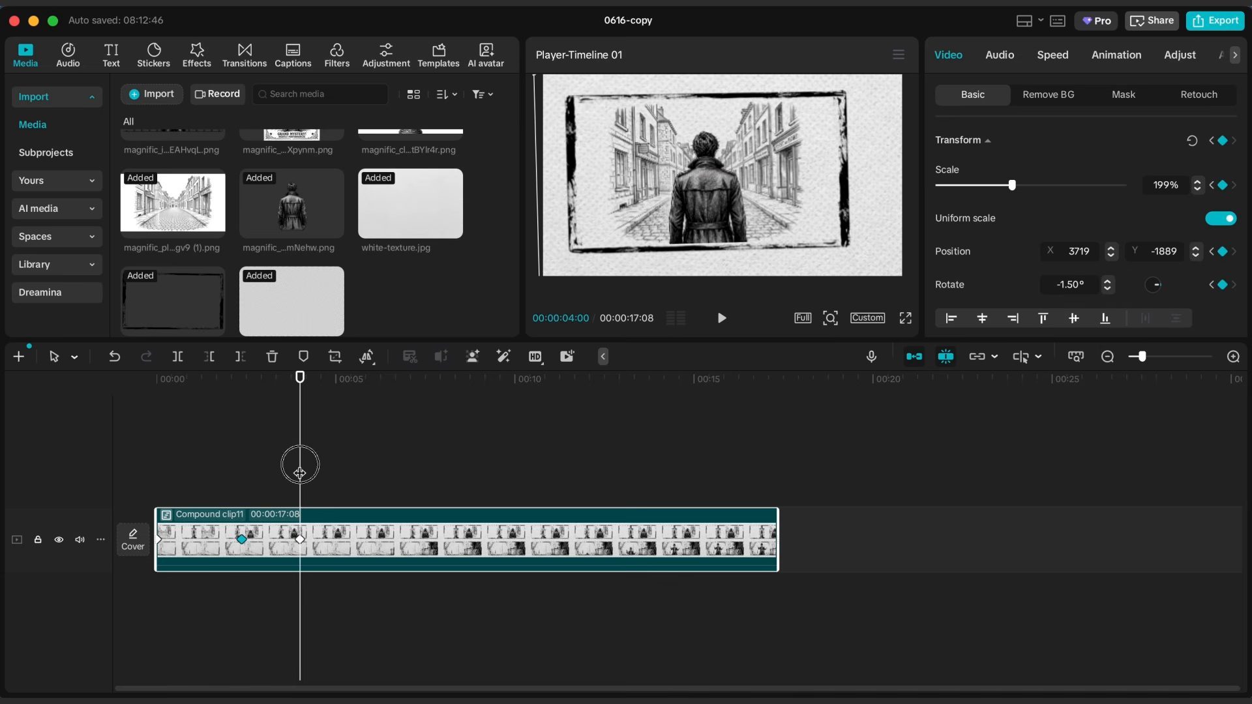
Keyframe the view on the second panel at 00:00:04:22 with position -3719, -1870 and rotation 2°, and copy the keyframe to hold it.
click(333, 467)
drag(823, 154, 575, 177)
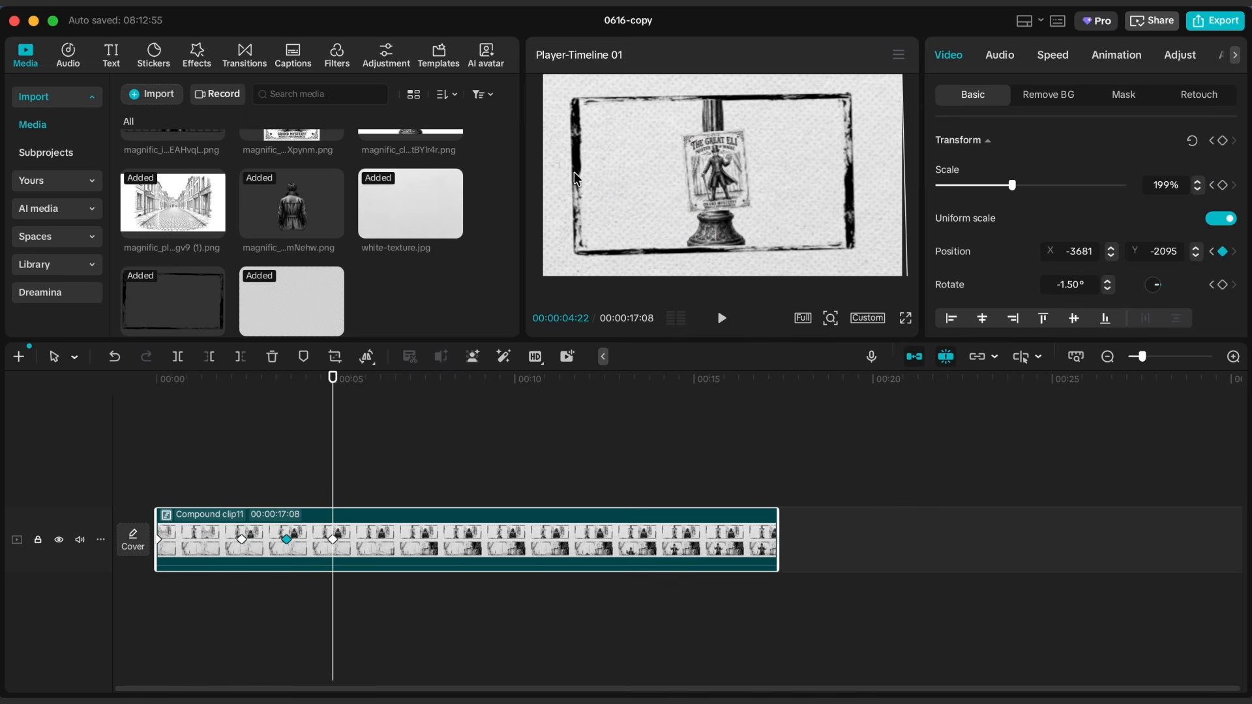
text(2)
key(Return)
drag(851, 187, 848, 171)
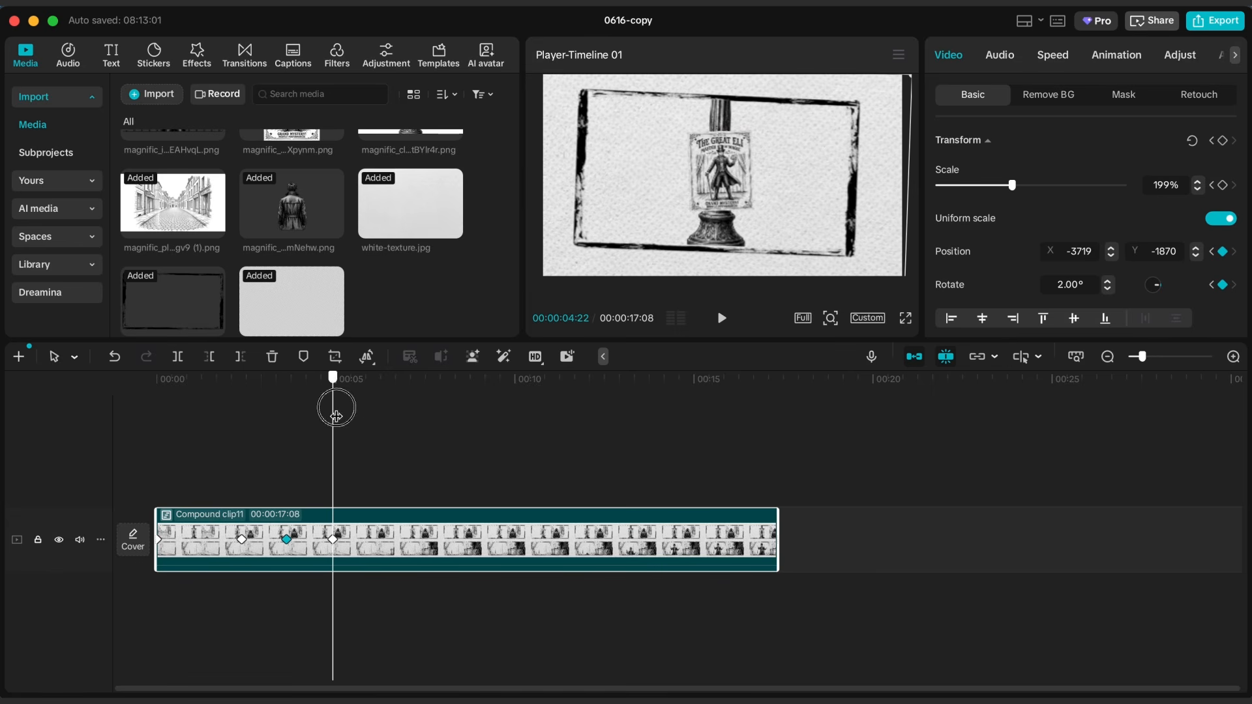
click(332, 539)
At 00:00:07:00, keyframe the view on the third panel with 188% scale, position 3102, 1908 and rotation -2°.
drag(335, 442, 406, 446)
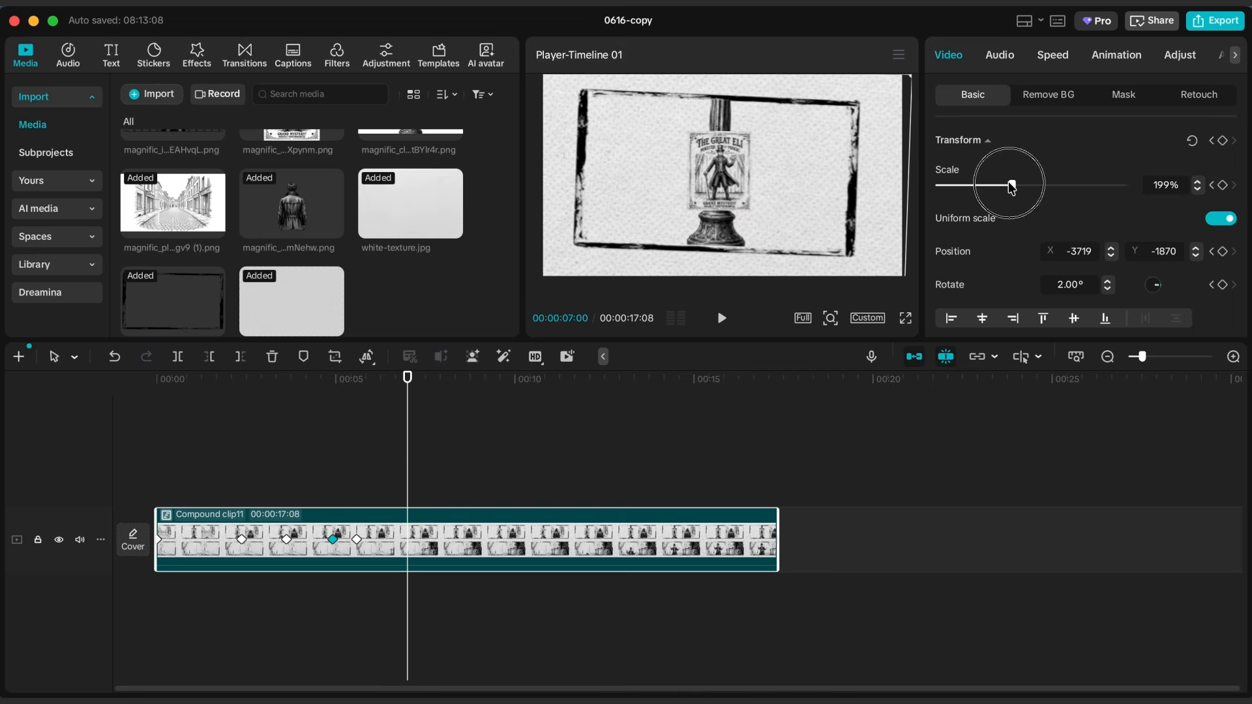
drag(1011, 187, 995, 186)
drag(685, 234, 821, 159)
drag(1002, 186, 1007, 185)
drag(802, 195, 847, 190)
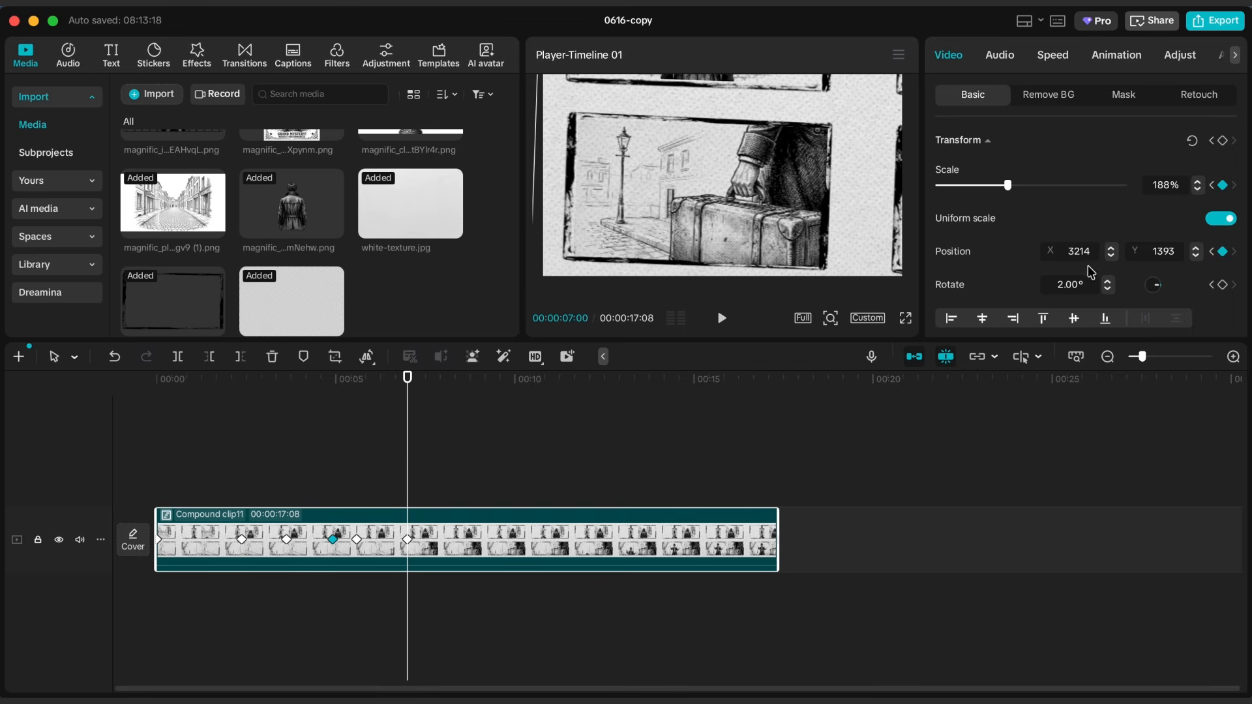
text(-2)
key(Return)
mouse_move(672, 165)
mouse_down()
mouse_move(670, 145)
mouse_move(683, 148)
mouse_up()
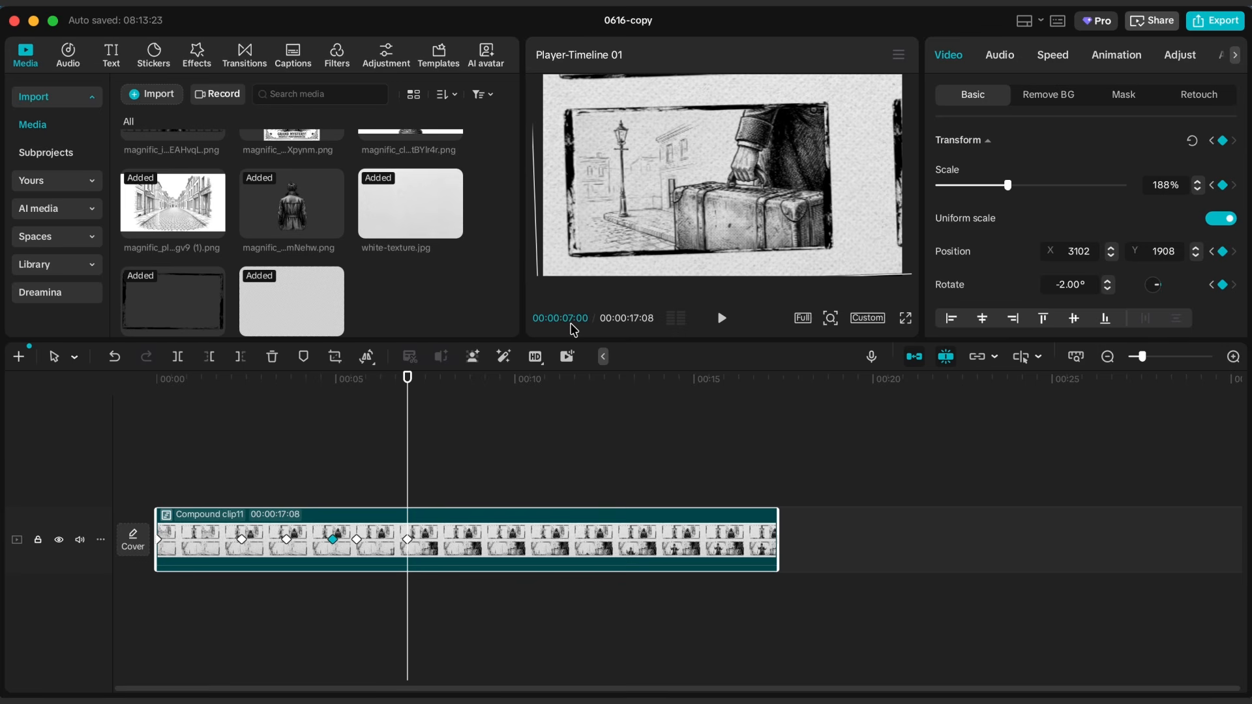
Open the Third scene inside the compound clip, shift the suitcase layer's position keyframes later, and return to the main timeline to check the timing.
double_click(440, 536)
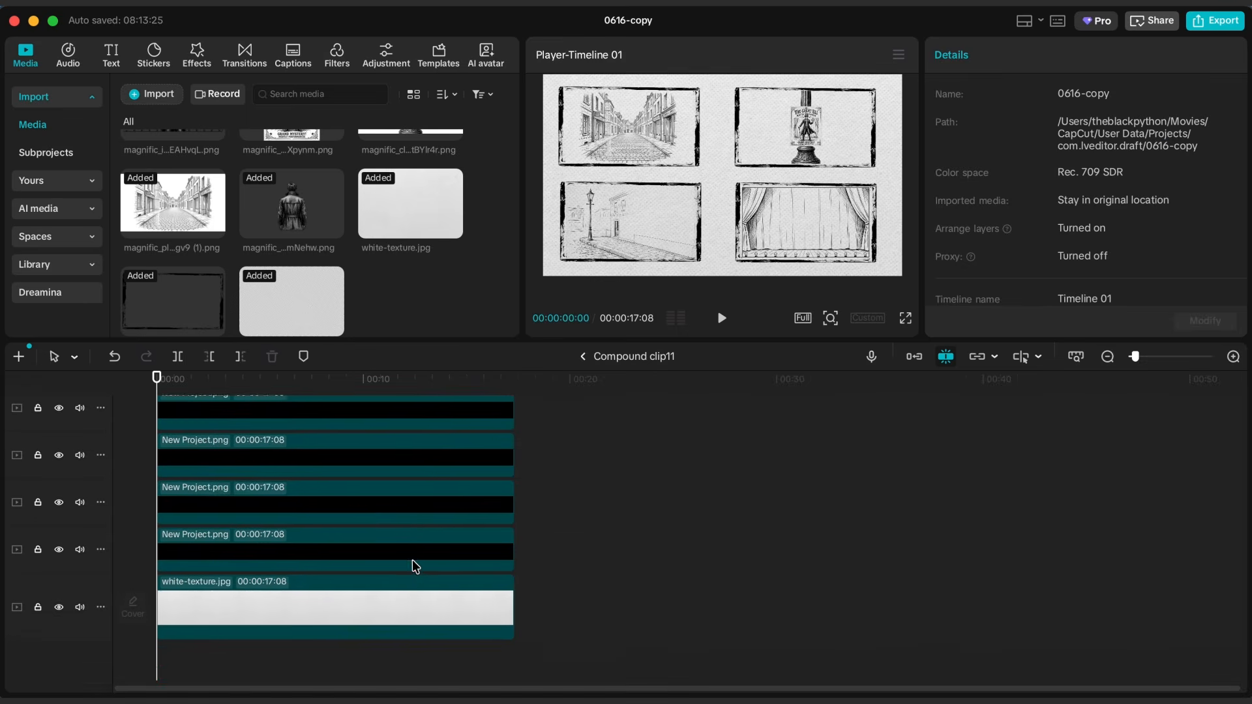
double_click(348, 483)
click(323, 378)
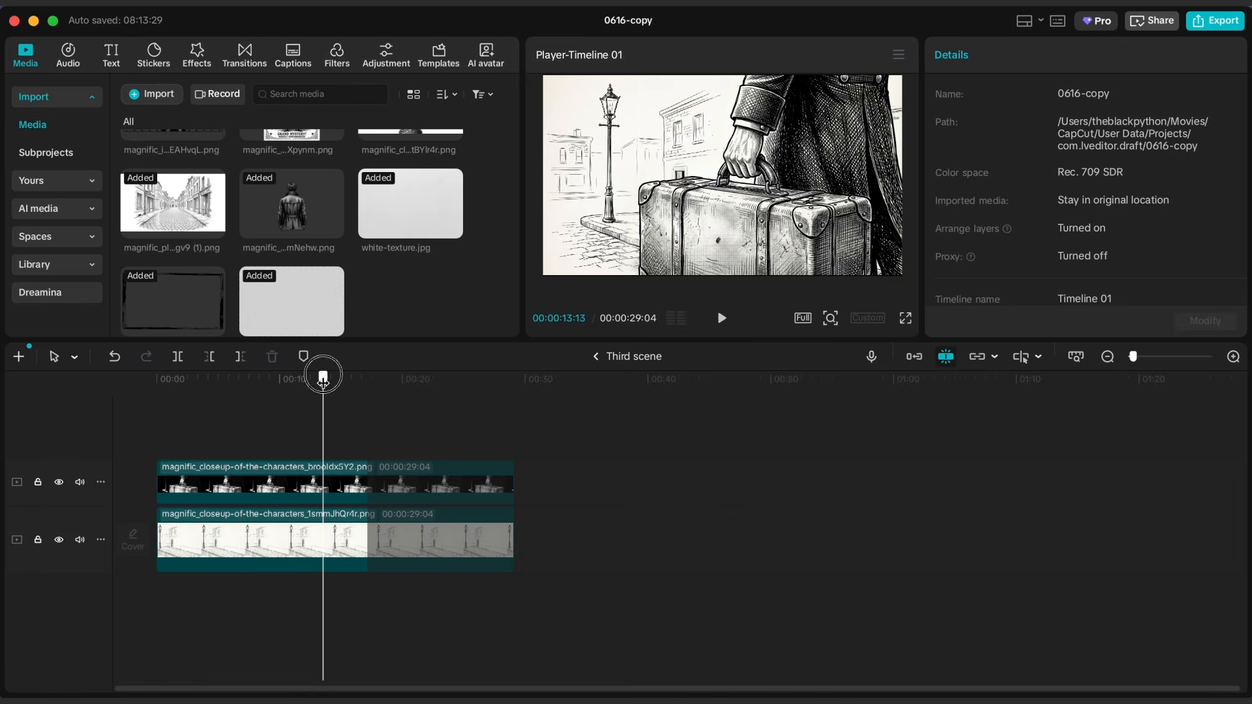
click(326, 496)
click(254, 482)
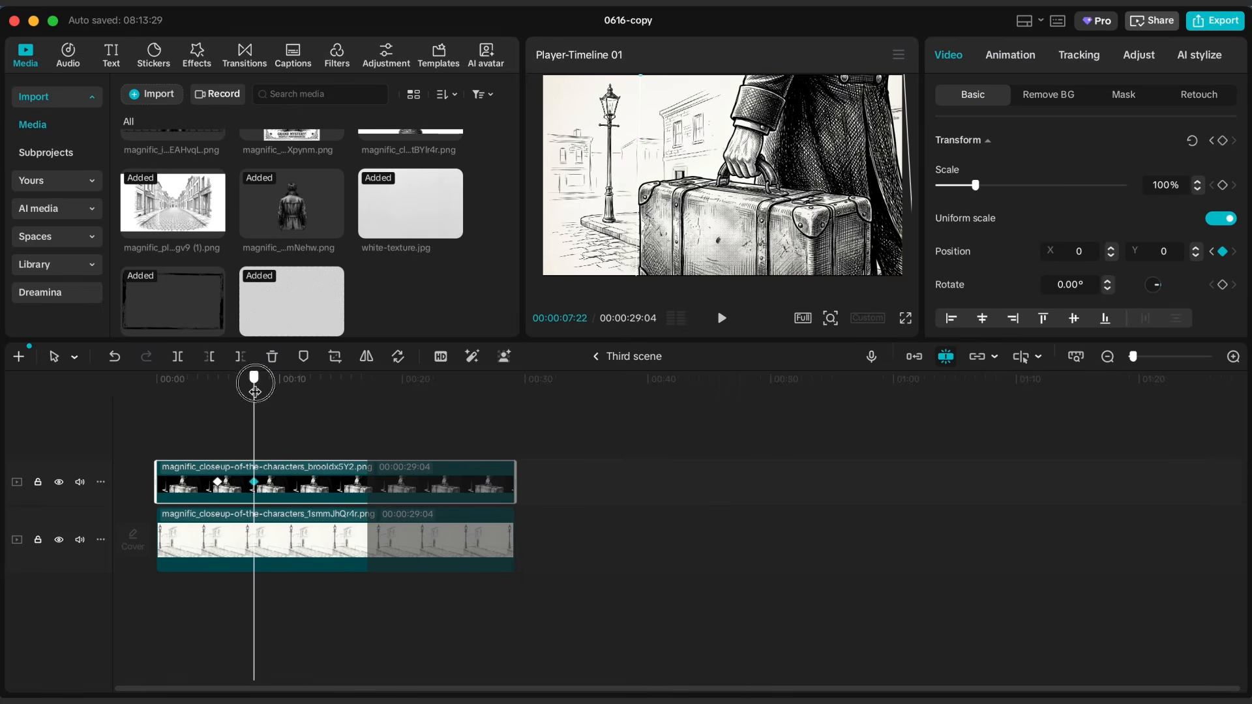
drag(254, 483, 239, 486)
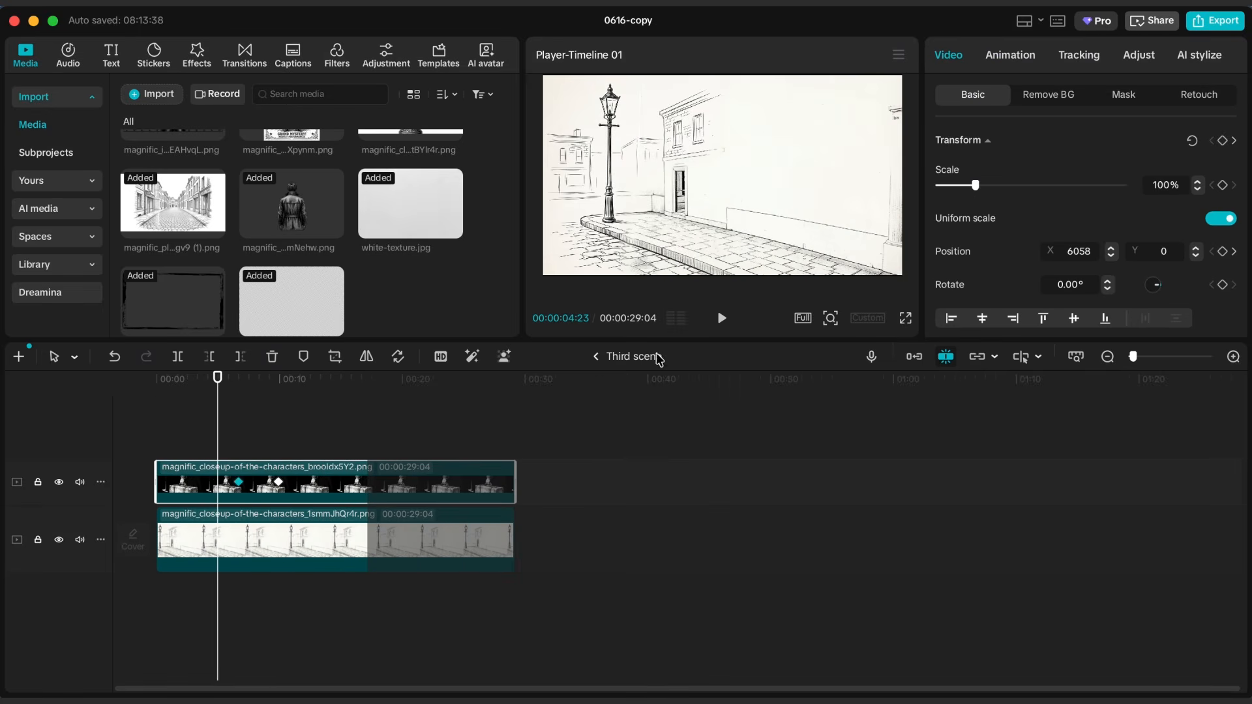
click(595, 356)
click(595, 357)
mouse_move(405, 397)
mouse_down()
mouse_move(377, 383)
mouse_move(456, 398)
mouse_move(409, 405)
mouse_up()
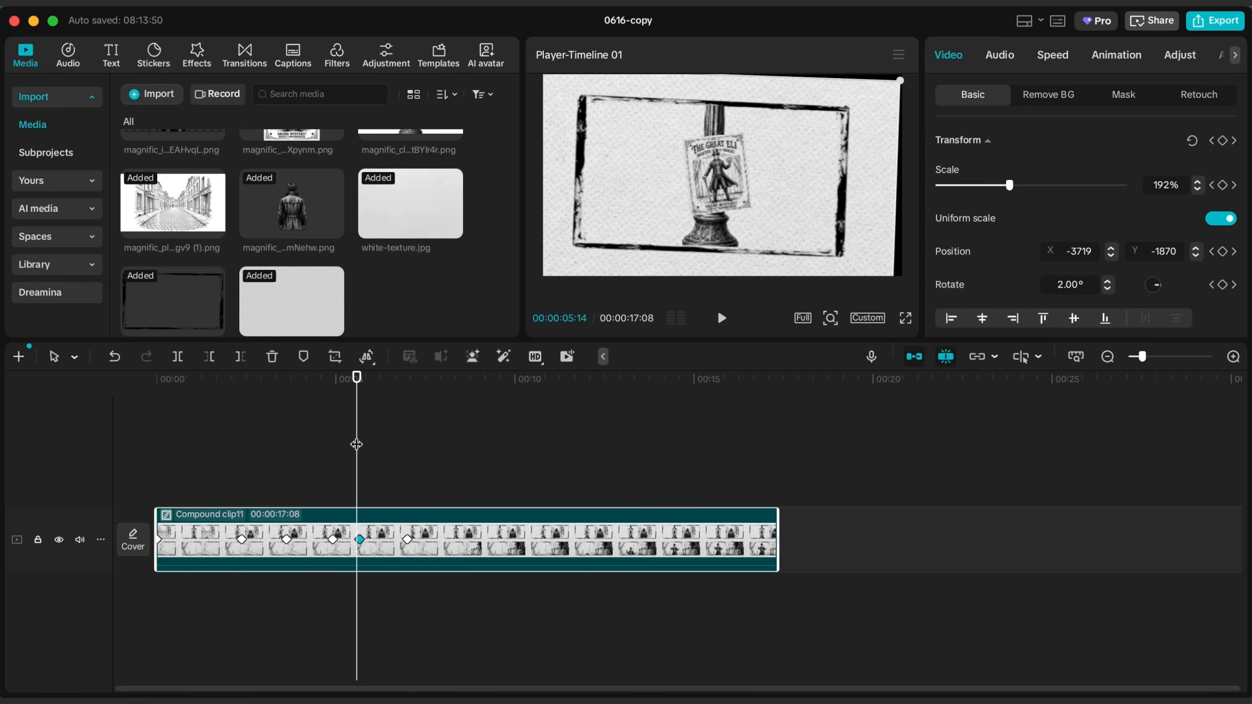
Reopen the Third scene, move the suitcase layer's two position keyframes slightly earlier, and return to the main timeline.
double_click(427, 538)
double_click(365, 486)
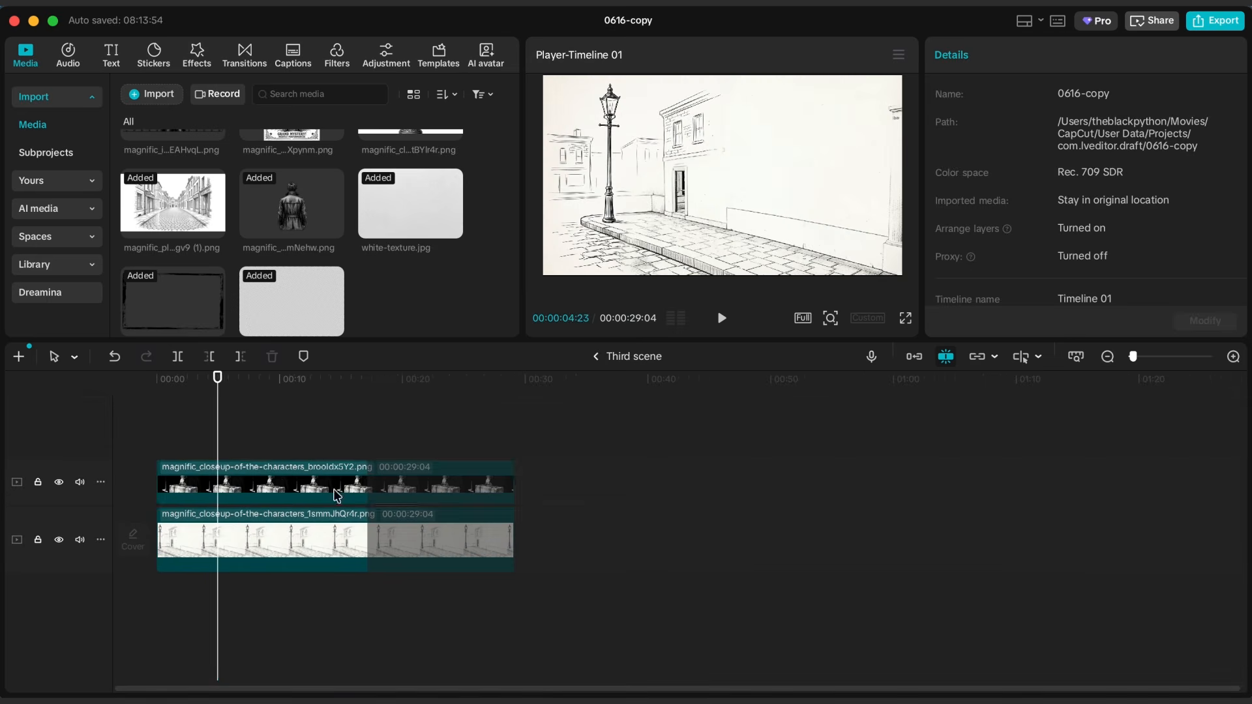
click(215, 483)
click(278, 482)
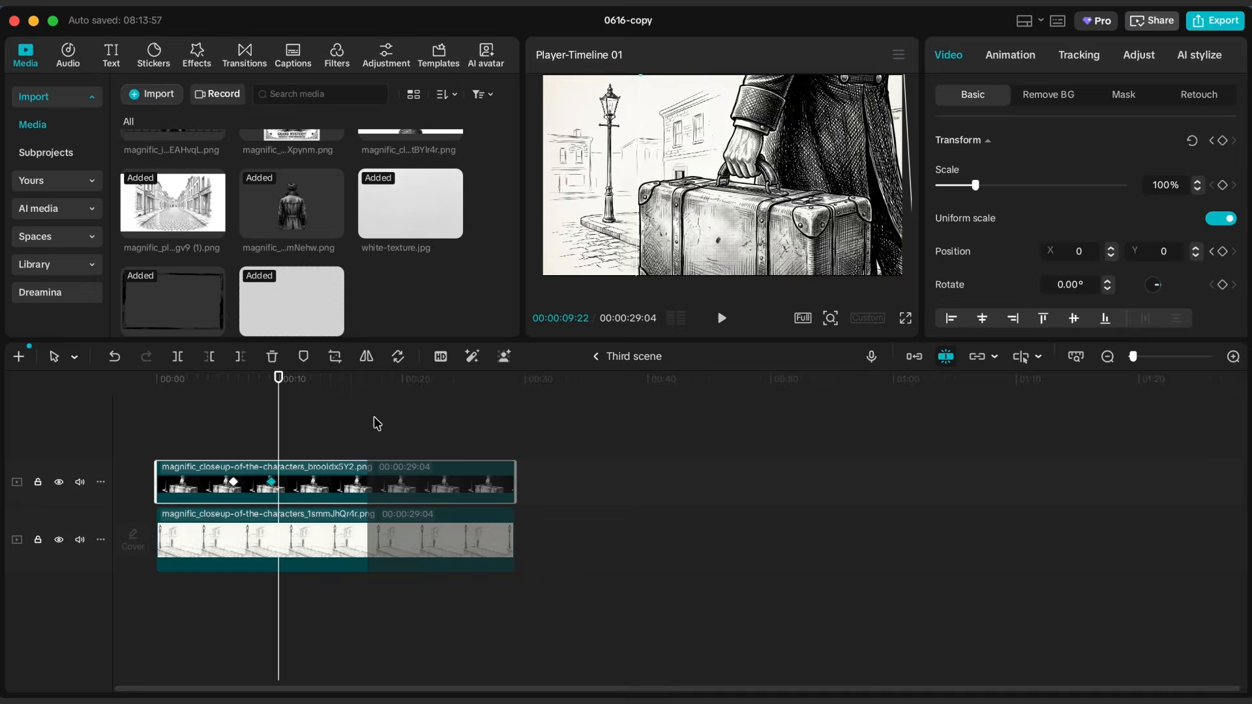
click(596, 358)
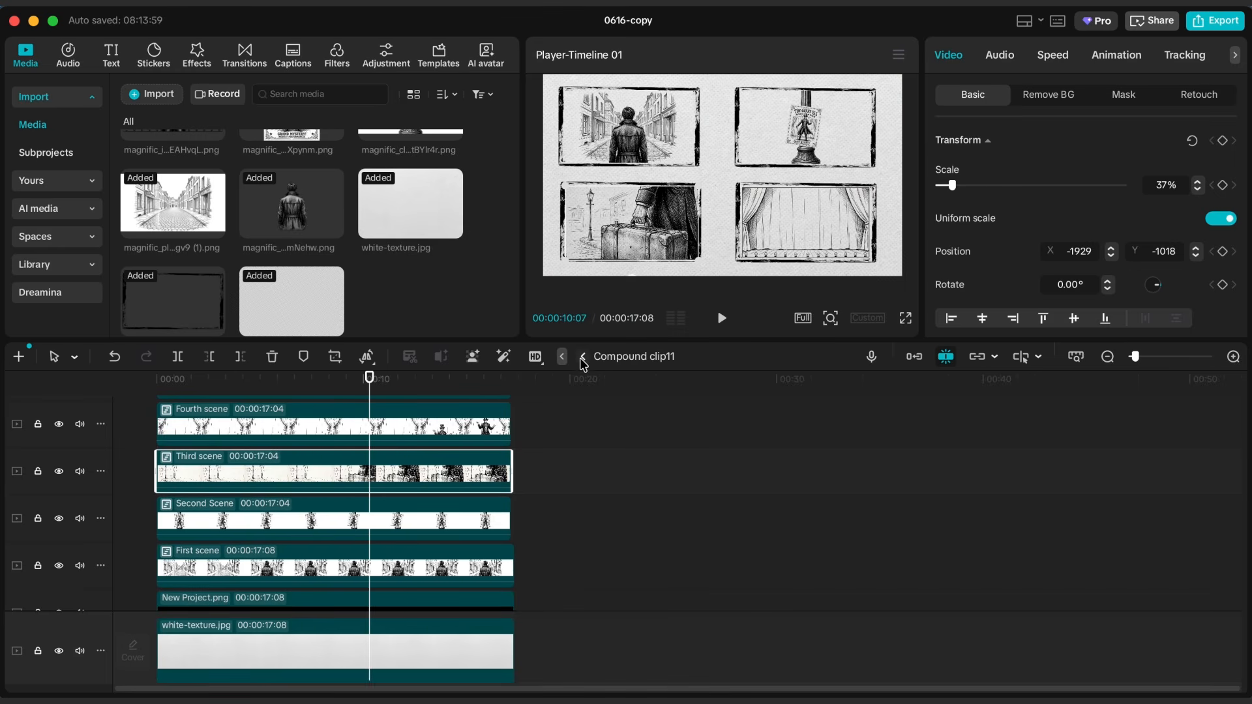
click(582, 357)
Copy the third panel's transform keyframe to shortly after 9 seconds to hold the view on the suitcase scene.
drag(419, 414, 472, 414)
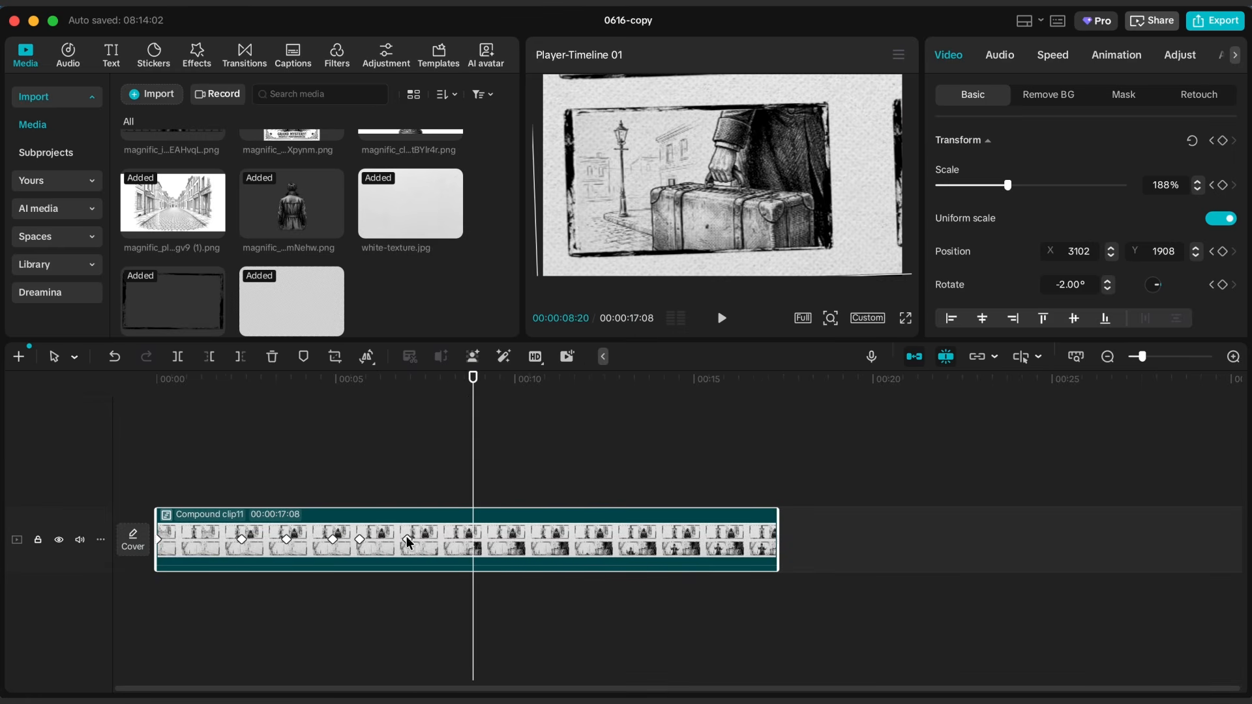
drag(406, 481, 551, 481)
key(super+v)
key(super+v)
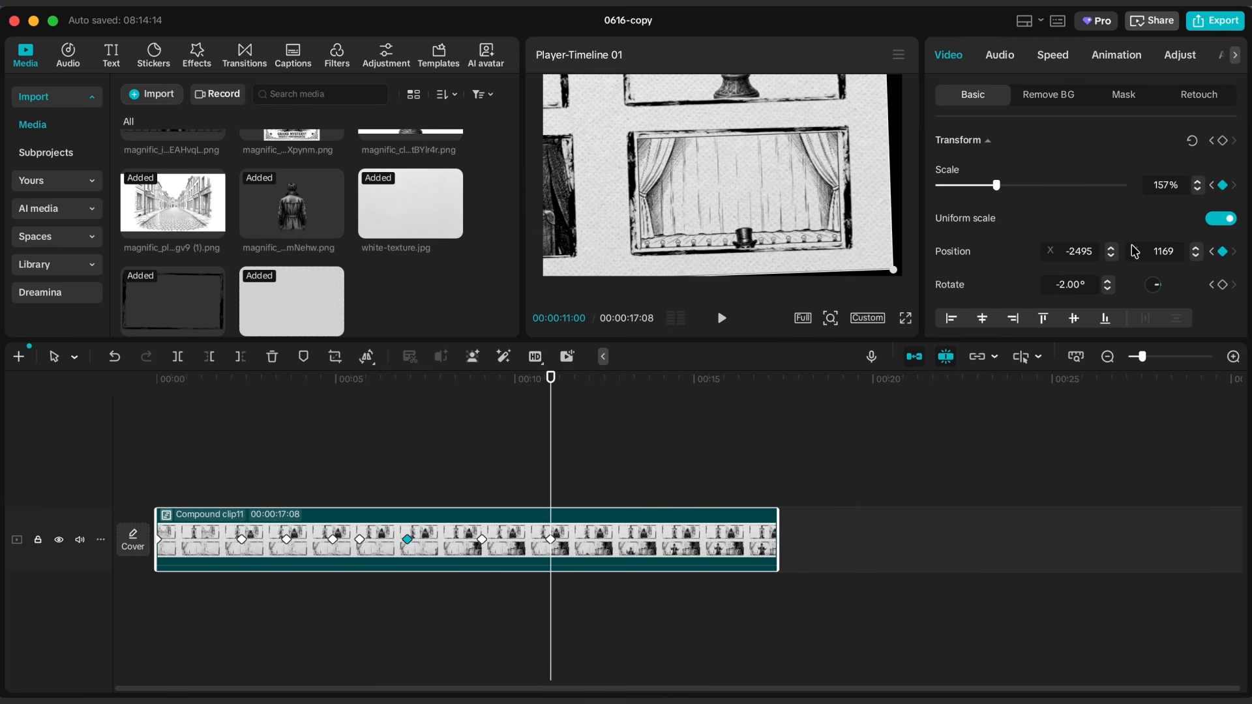
At 00:00:11:00, keyframe the view on the fourth panel with 192% scale, position -3167, 1973 and rotation 2°.
text(2)
key(Return)
drag(996, 185, 1008, 191)
drag(800, 205, 736, 171)
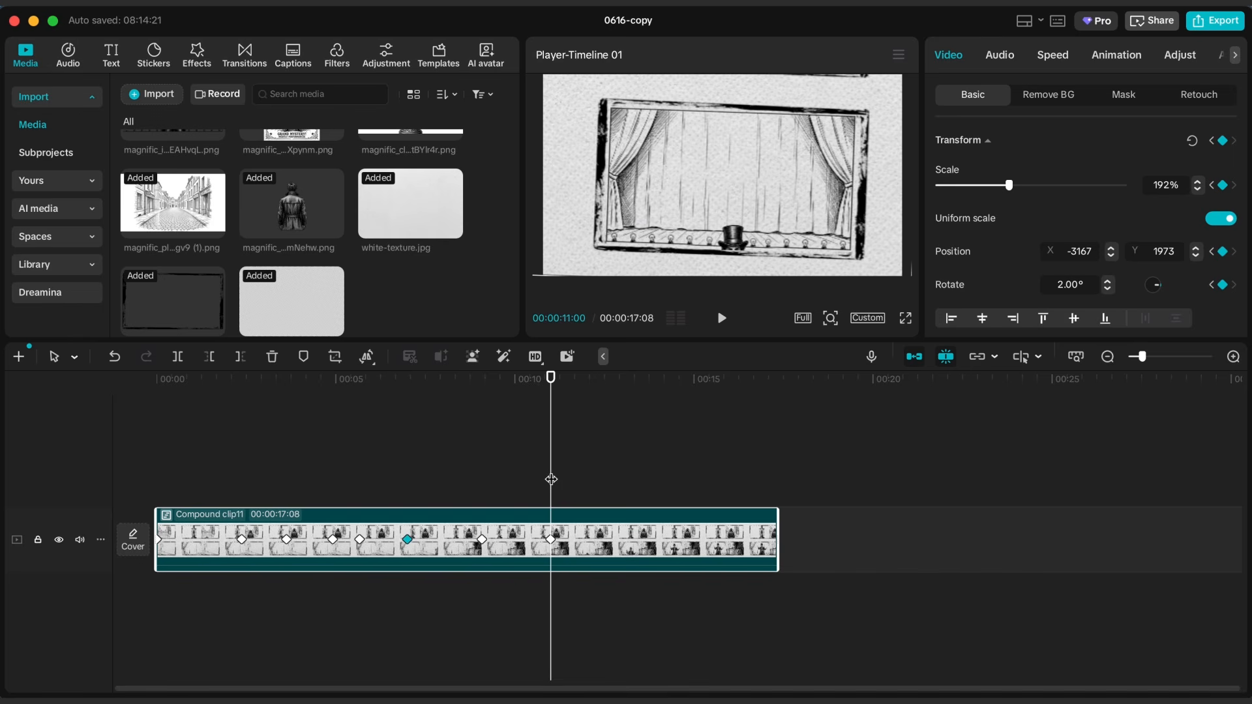
Play the camera move from the first panel and shift the second panel's hold keyframe slightly later.
drag(551, 479, 240, 491)
key(space)
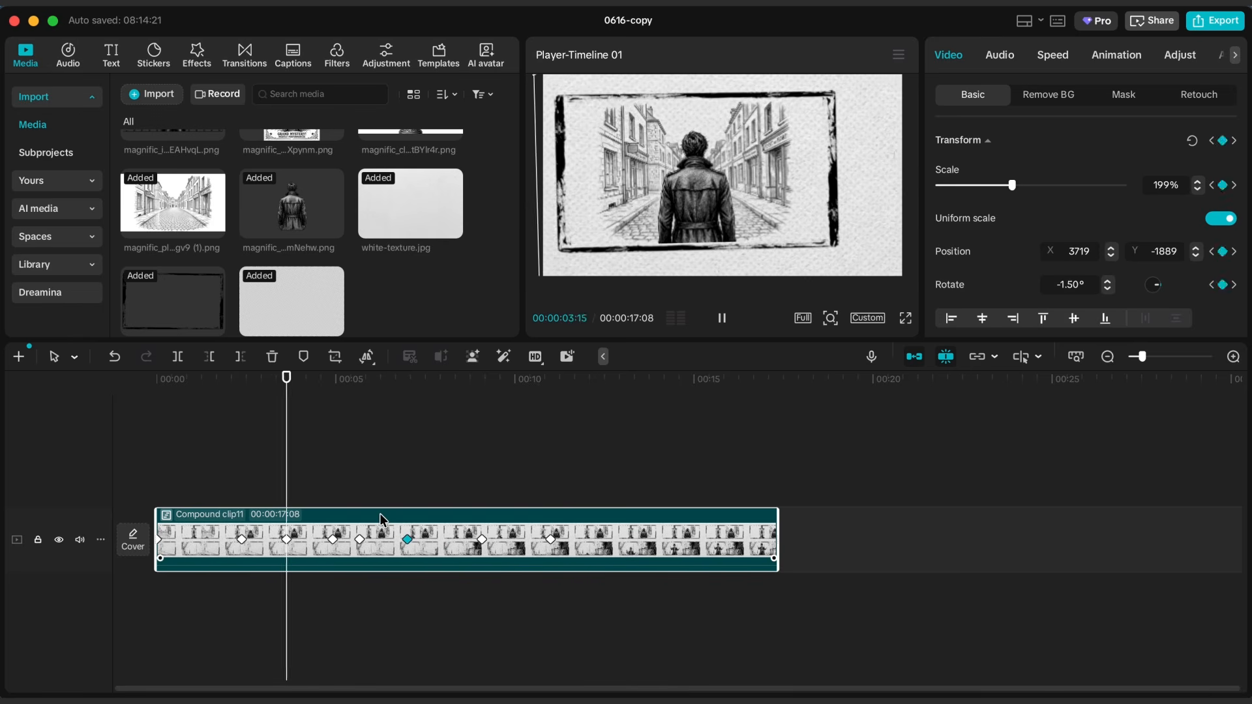
key(space)
click(361, 538)
key(space)
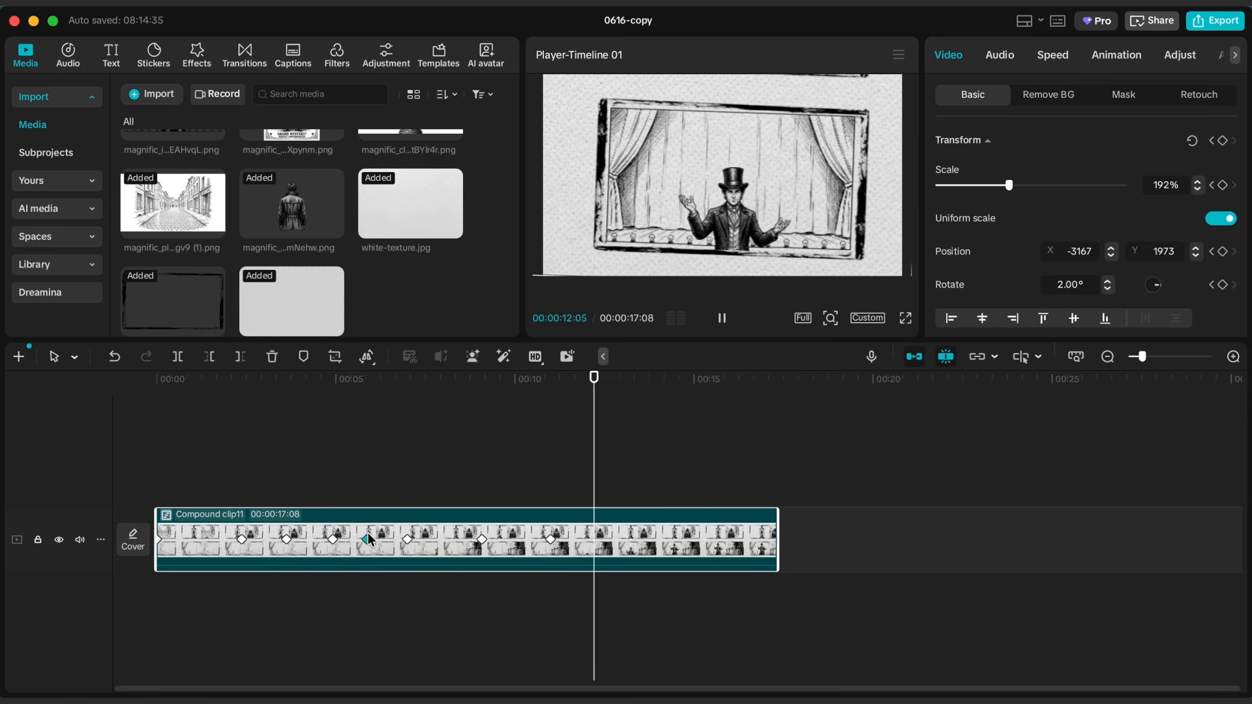
Show the compound clip's keyframe graphs and apply the Cubic Ease preset curve to all scale keyframes.
right_click(585, 530)
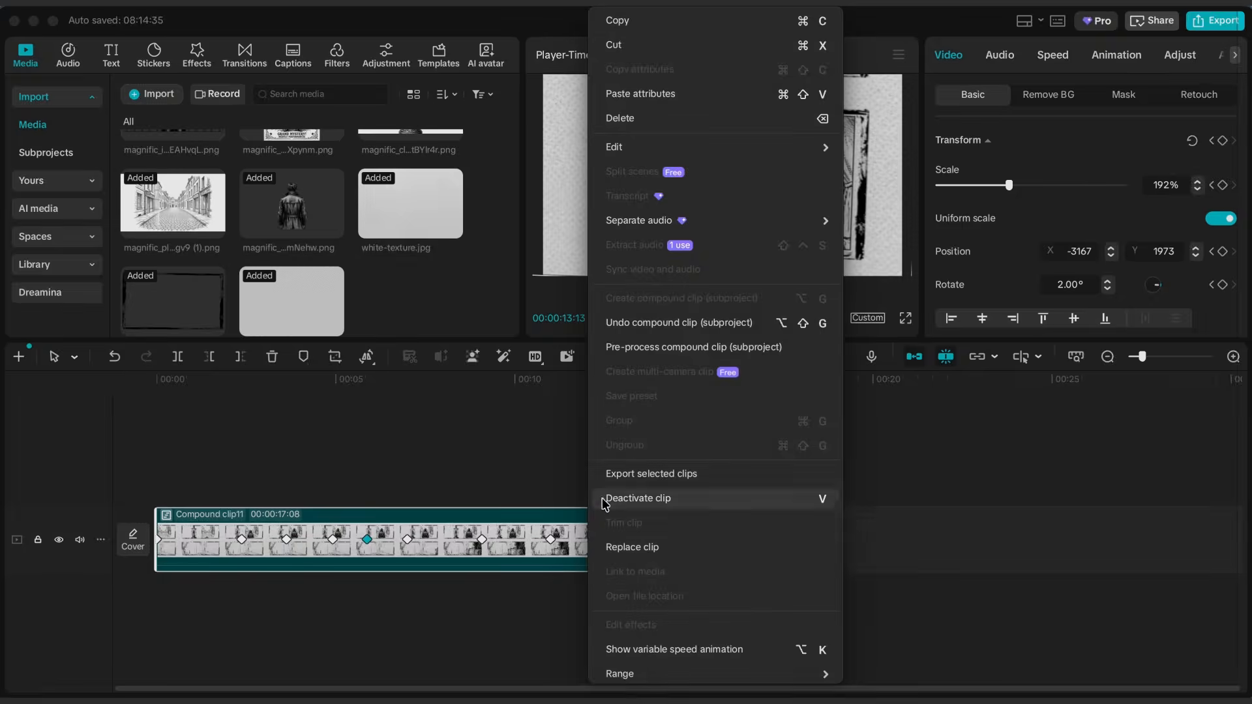
click(639, 625)
drag(585, 449, 58, 508)
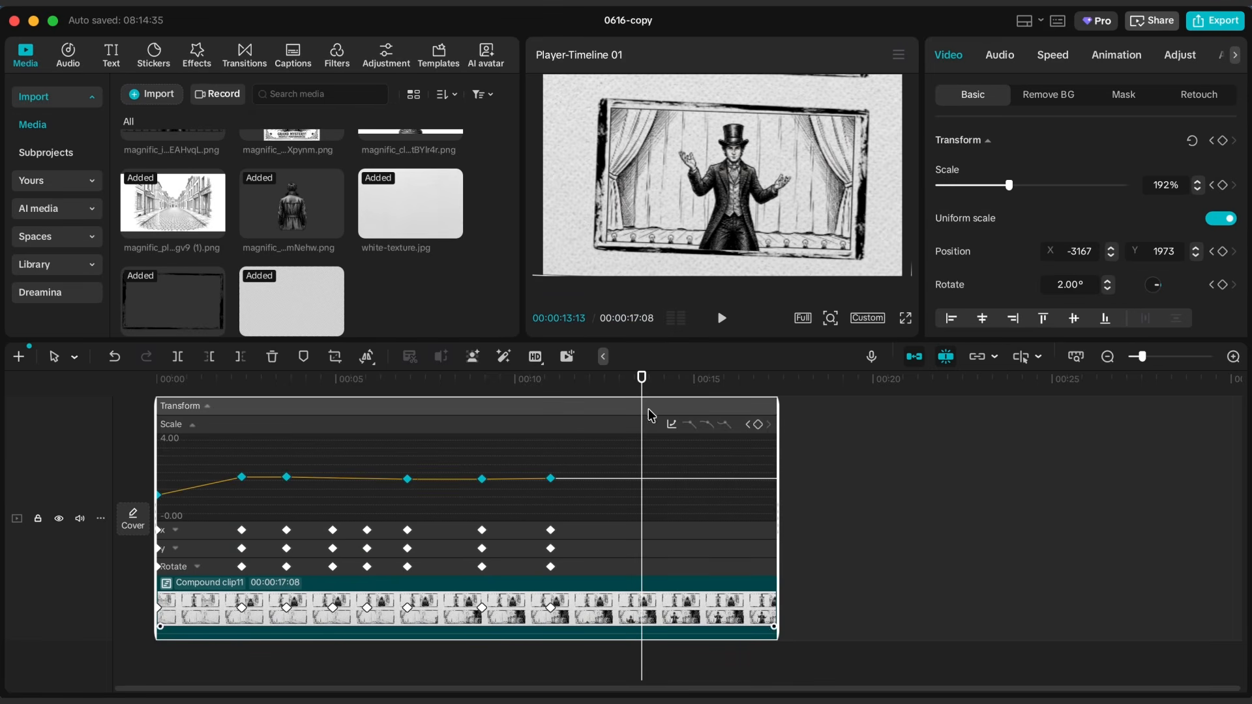
click(670, 424)
click(711, 654)
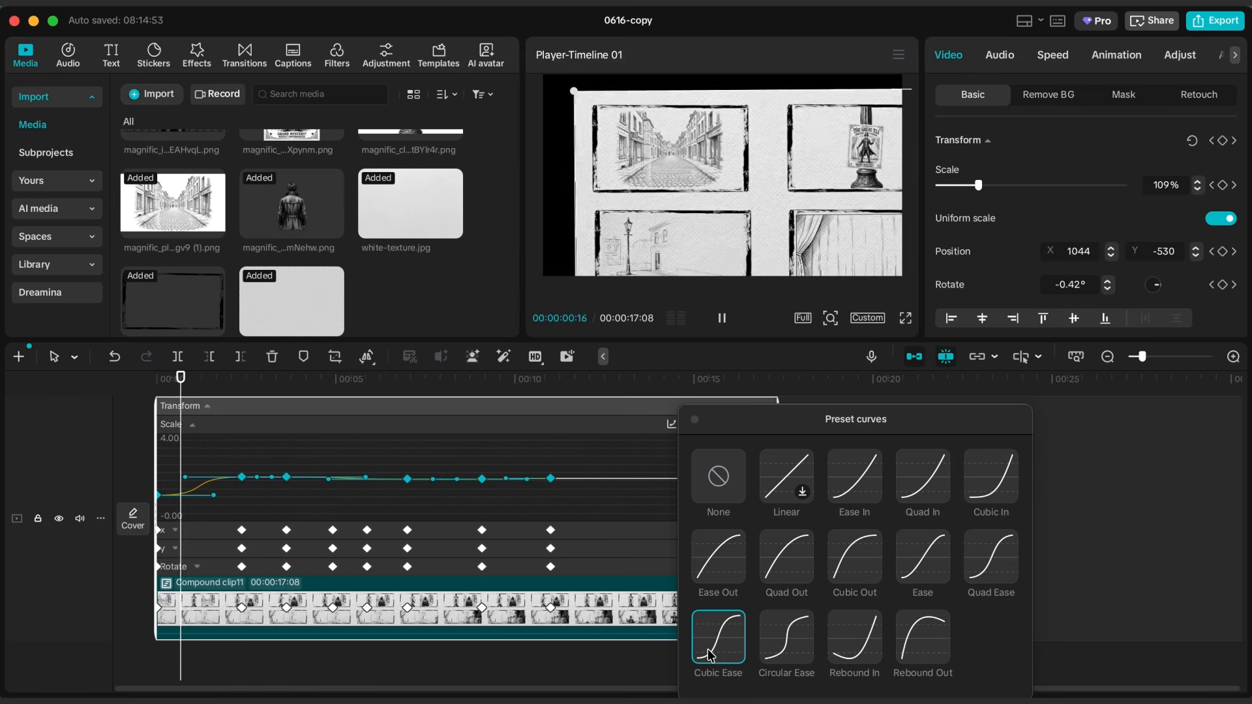
Apply the Cubic Ease preset curve to all X position keyframes of the compound clip.
click(590, 525)
drag(599, 508, 196, 579)
click(671, 486)
click(730, 641)
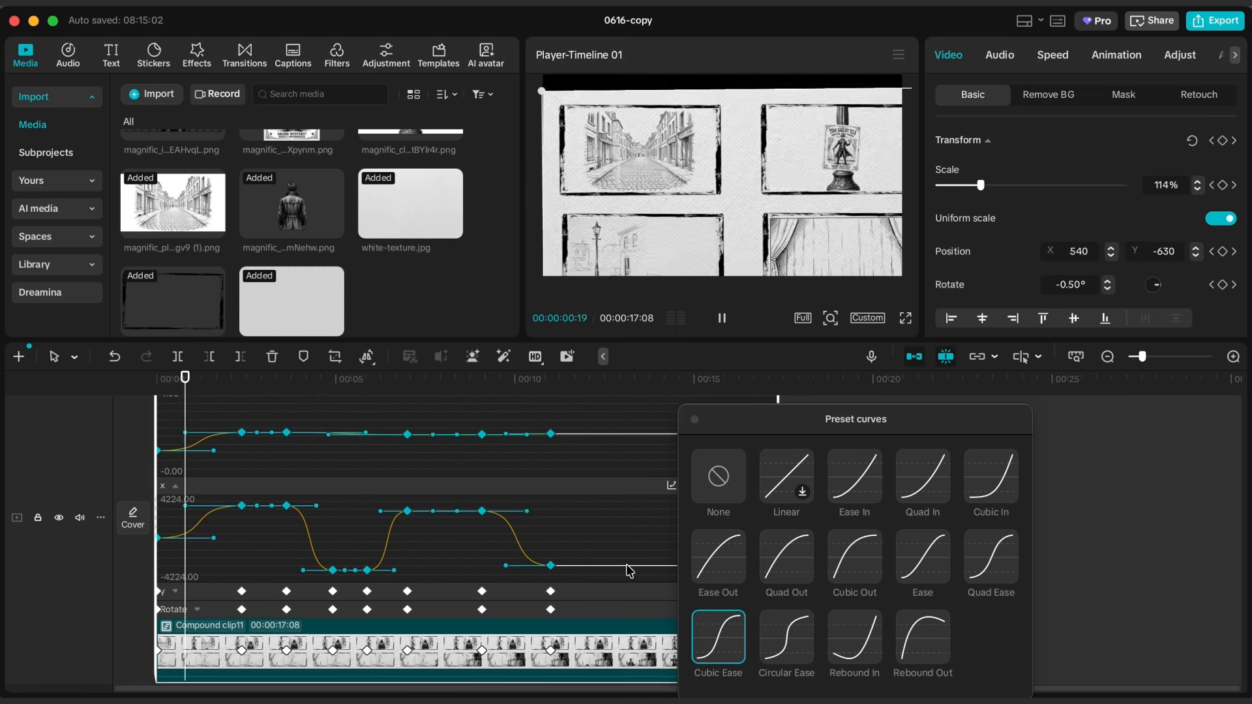
Apply the Cubic Ease preset curve to all Y position keyframes of the compound clip.
drag(575, 525, 159, 598)
click(670, 503)
click(728, 584)
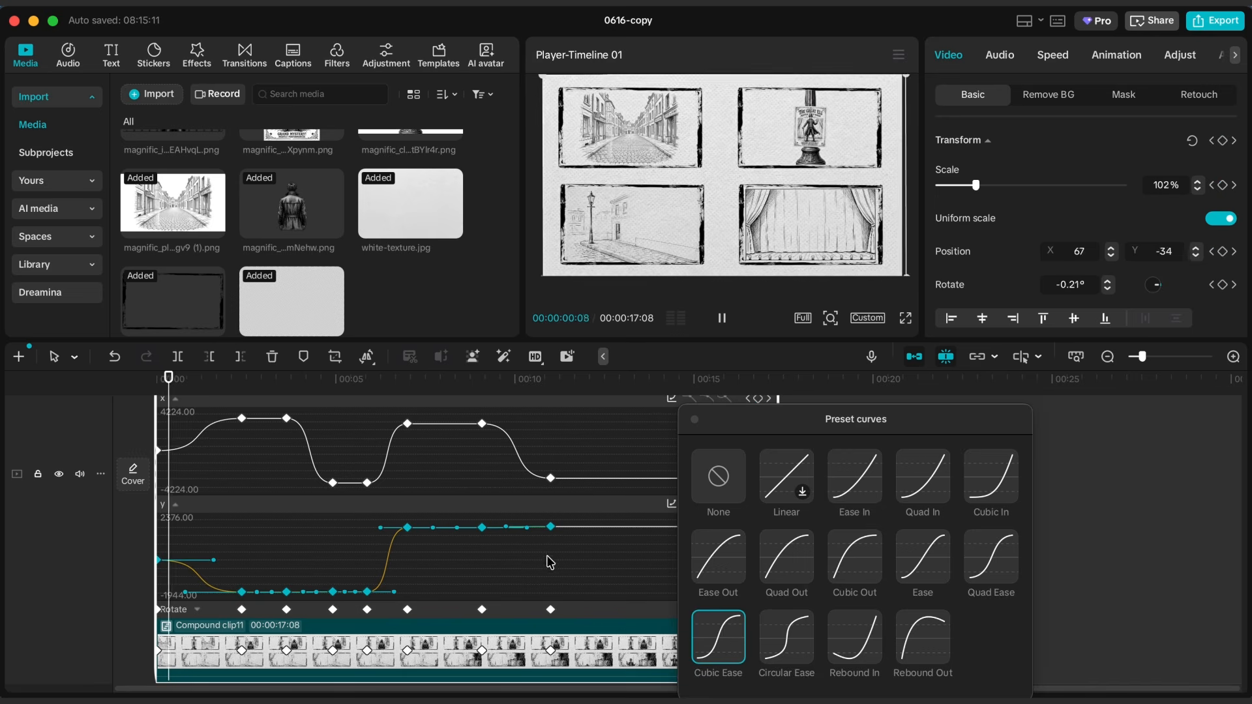
click(695, 419)
Apply the Cubic Ease preset curve to all rotation keyframes of the compound clip.
click(566, 608)
drag(583, 556, 158, 613)
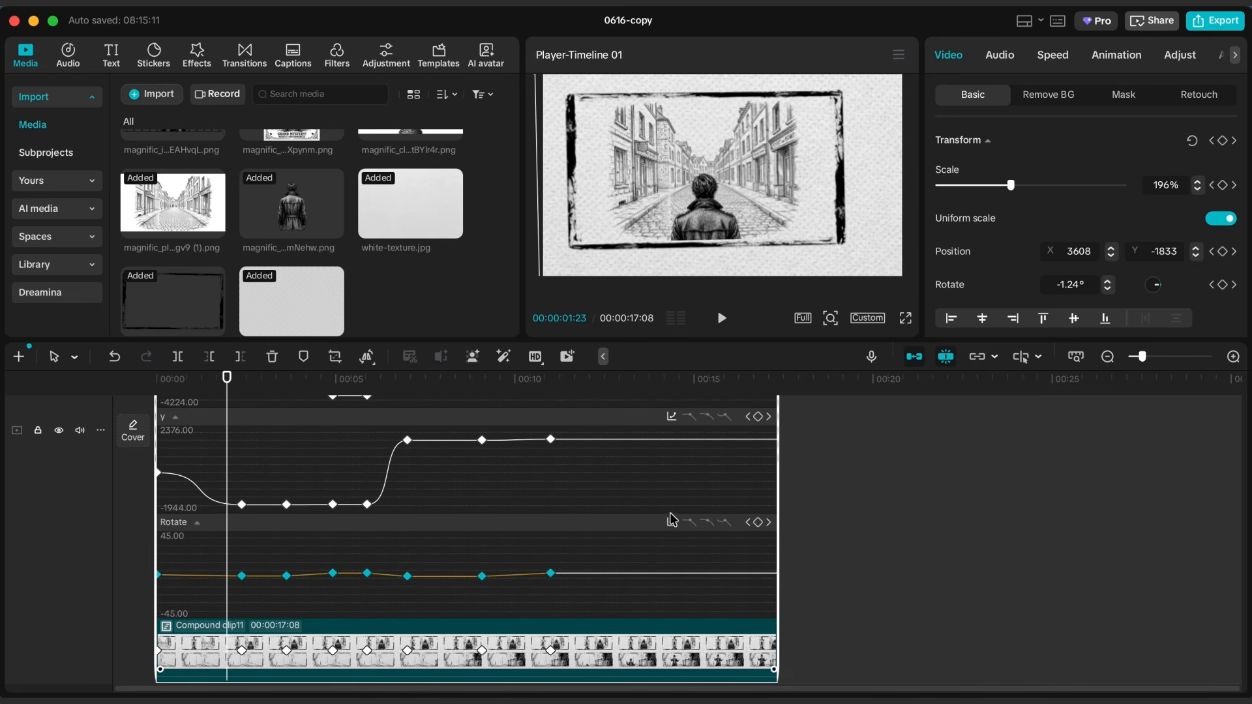
click(671, 522)
click(717, 641)
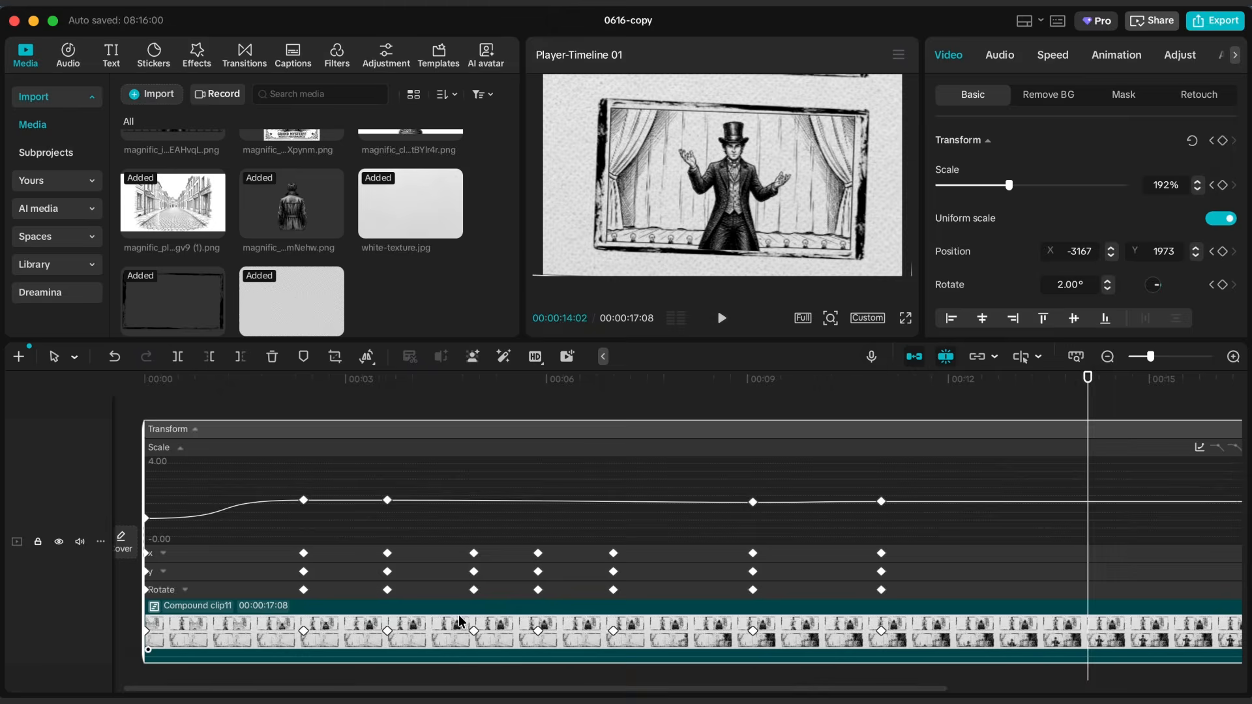
Hide the keyframe graphs and play the eased camera move from the start.
right_click(461, 622)
click(486, 652)
key(Home)
key(space)
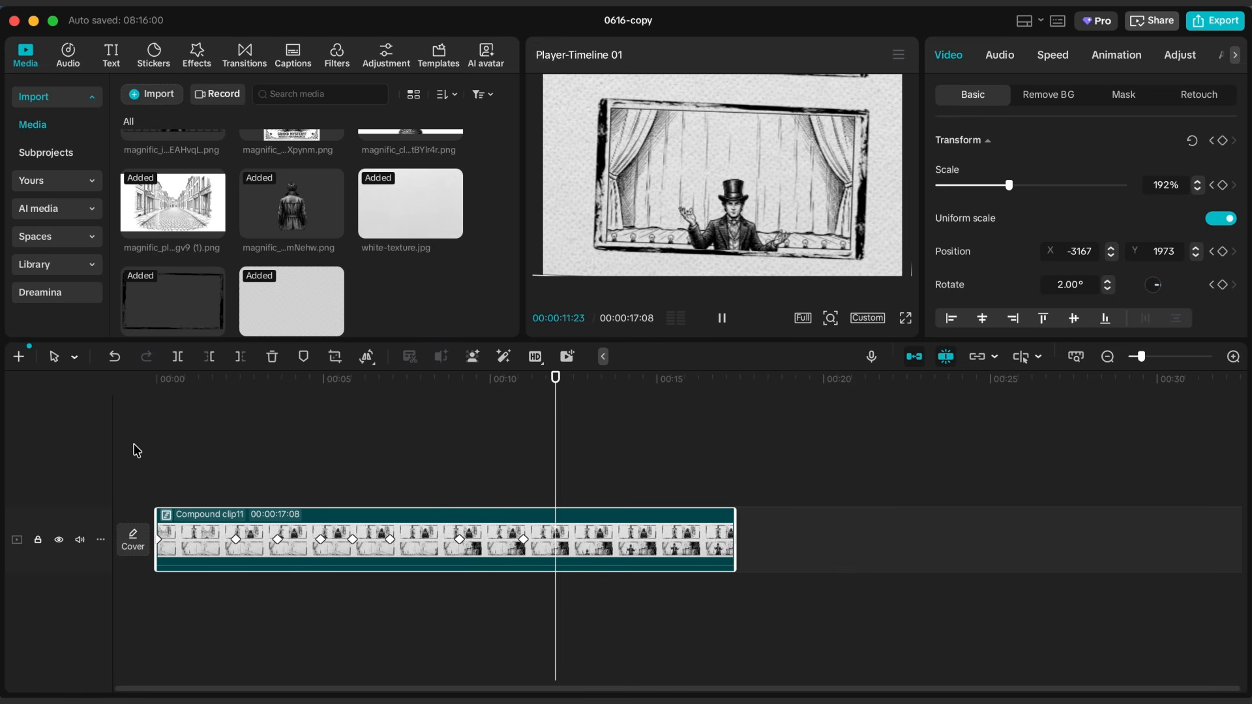
key(space)
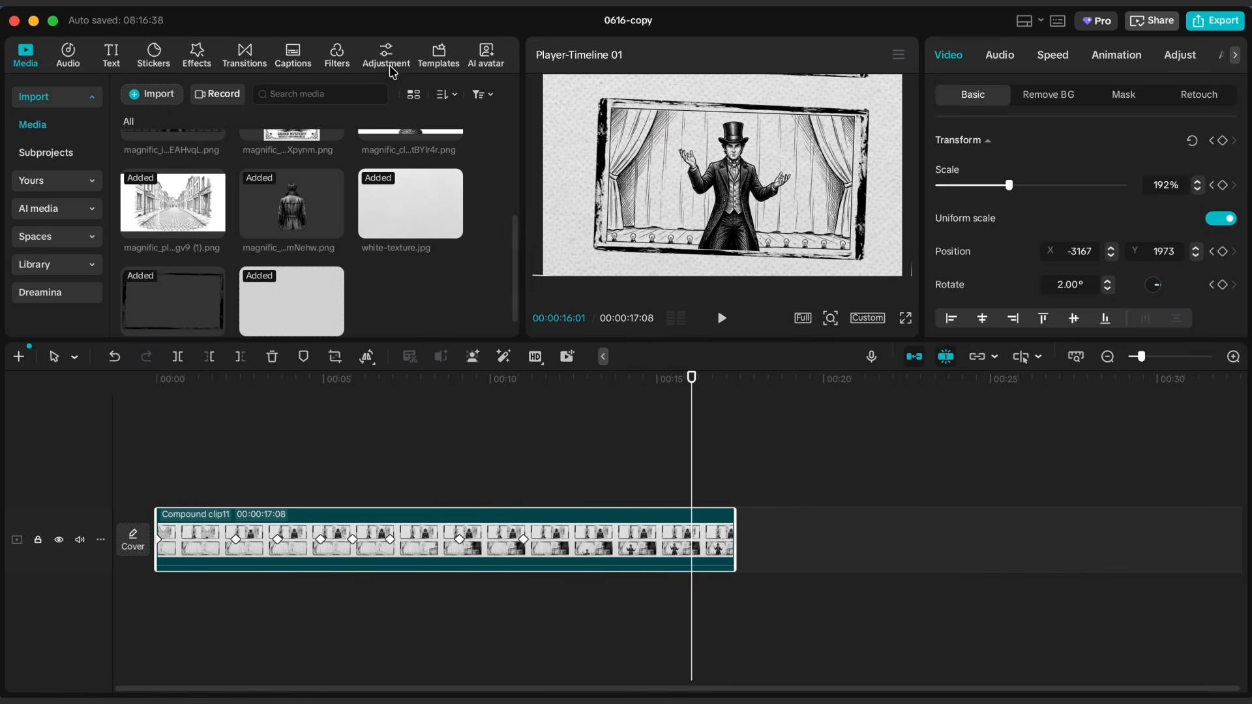
Add a custom adjustment layer above the compound clip and trim it to the clip's end.
click(387, 57)
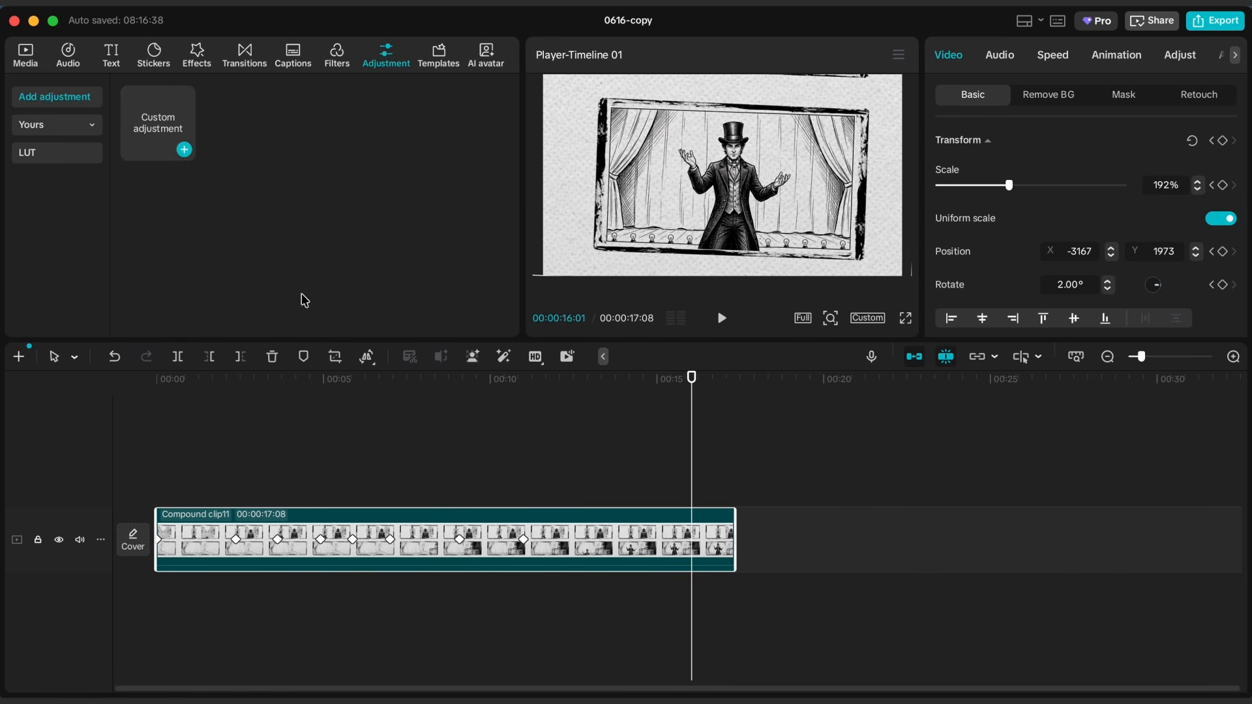
click(185, 150)
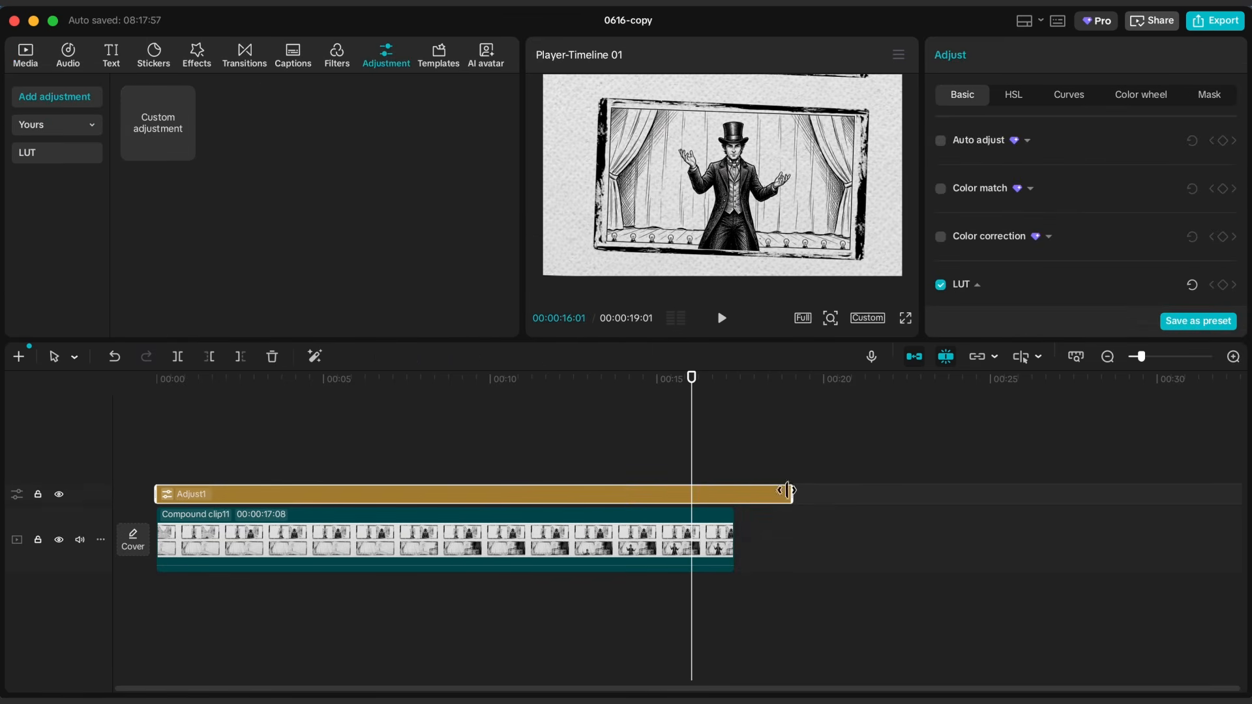
drag(788, 491, 735, 491)
Set the adjustment layer's vignette to 11, fade to 33, clarity to 10, particles to 10 and sharpen to 6.
scroll(1088, 166, down, 5)
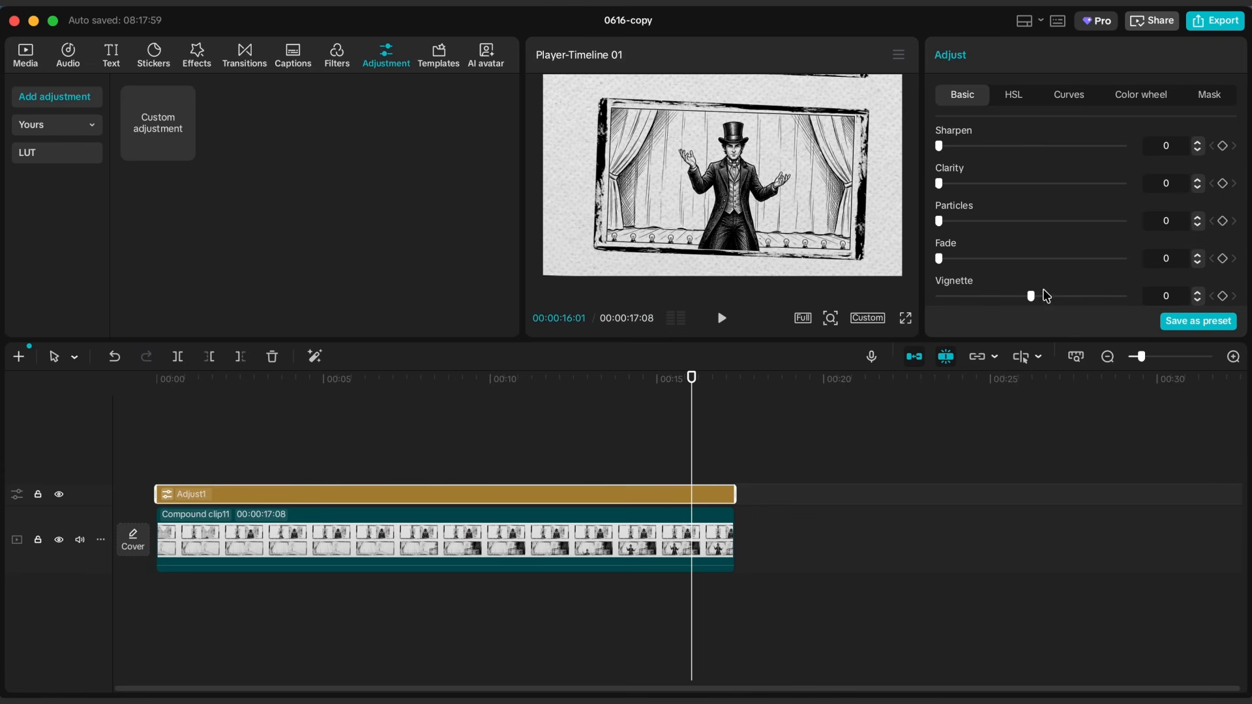
mouse_move(1032, 298)
mouse_down()
mouse_move(1082, 296)
mouse_move(1049, 300)
mouse_up()
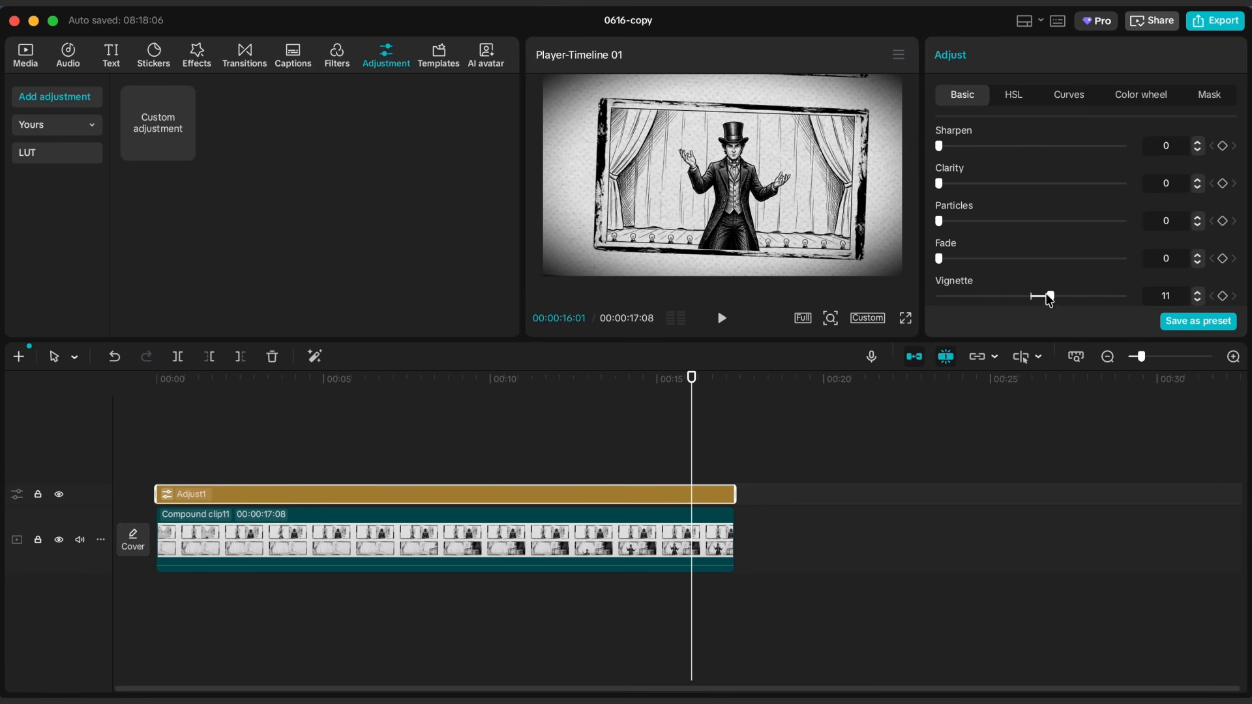
drag(956, 261, 1003, 261)
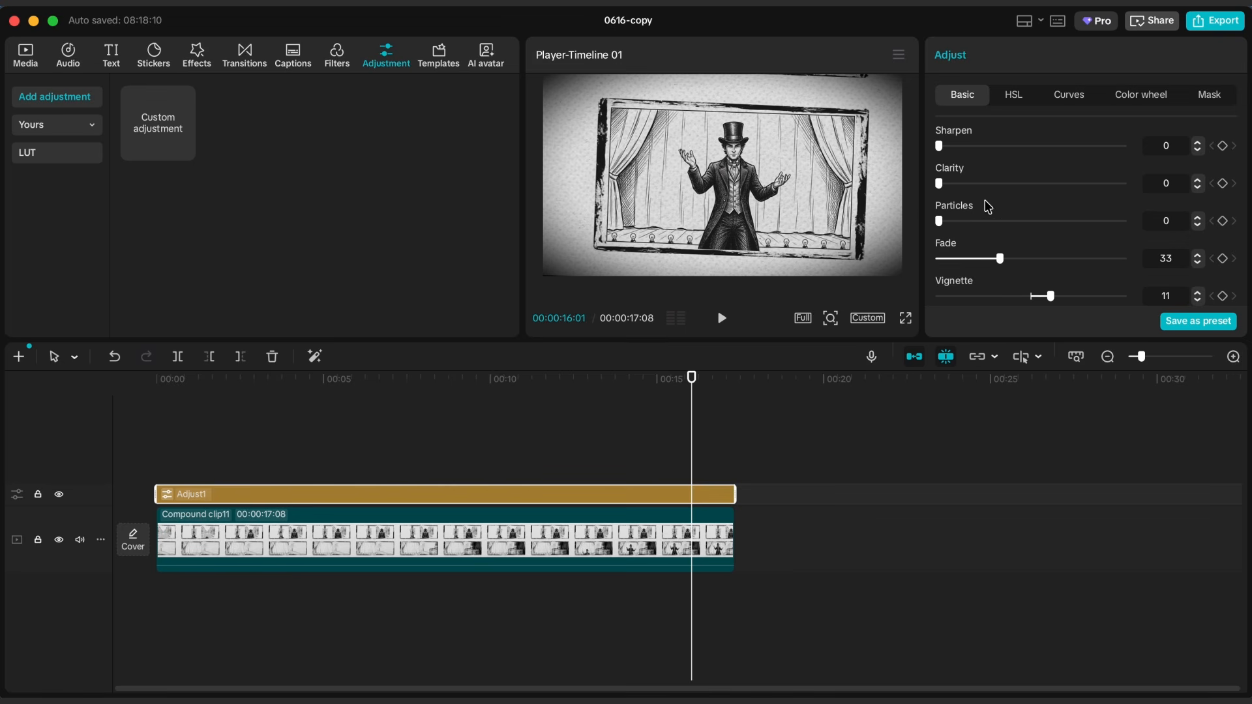
drag(943, 189, 956, 189)
scroll(967, 210, up, 3)
scroll(968, 189, down, 2)
drag(939, 238, 951, 242)
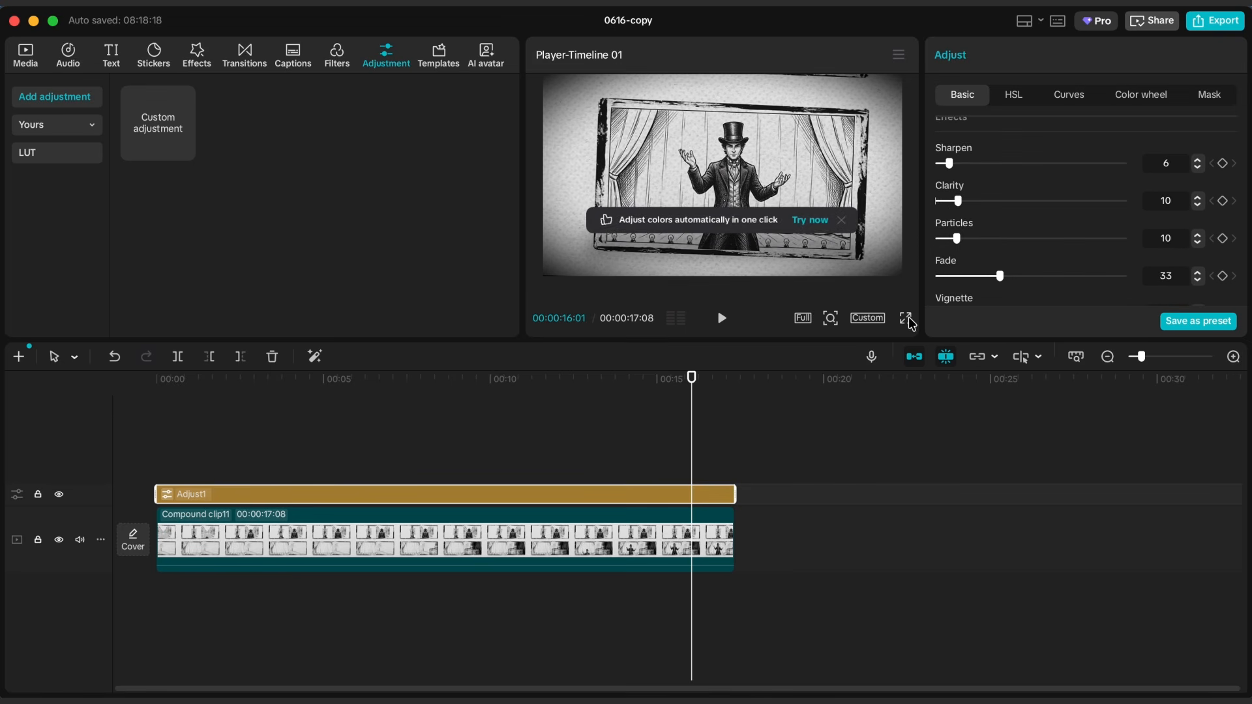
Check the picture full screen and set the adjustment layer's color temperature to 23.
click(905, 318)
key(Escape)
scroll(972, 195, down, 5)
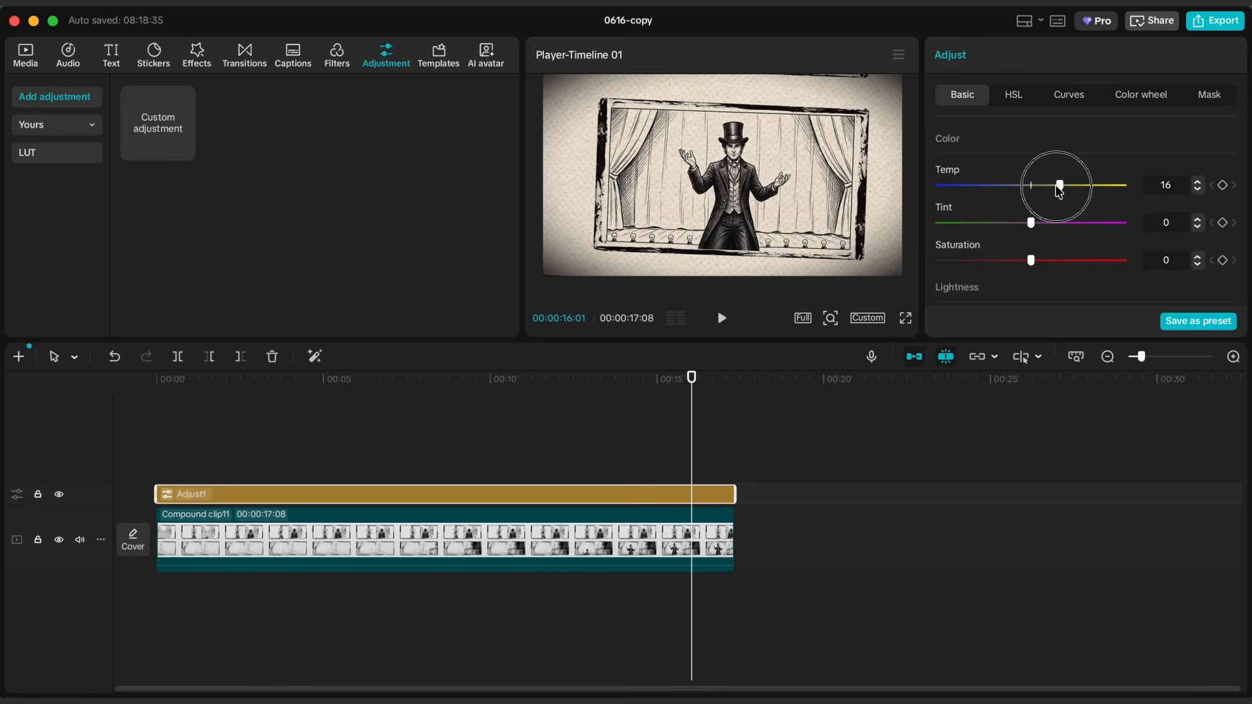
click(1029, 222)
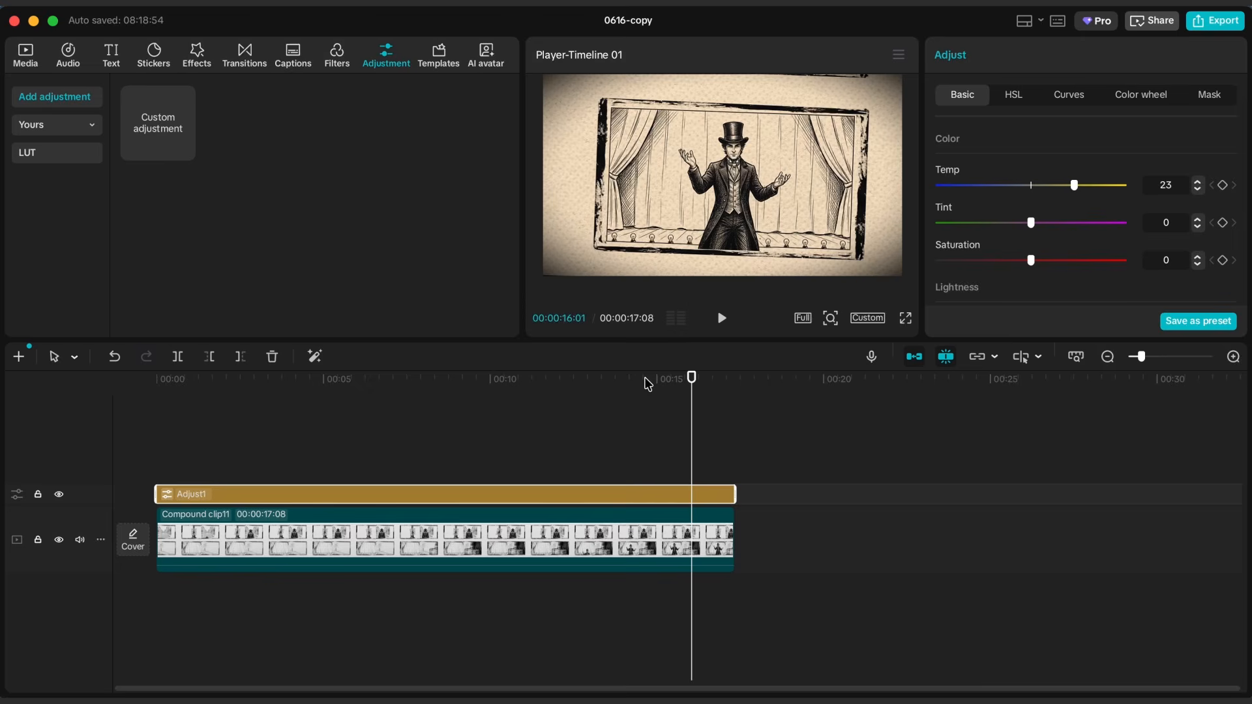
Add the Soft Blur video effect above the adjustment layer, extend it to the compound clip's end and check the picture full screen.
click(190, 424)
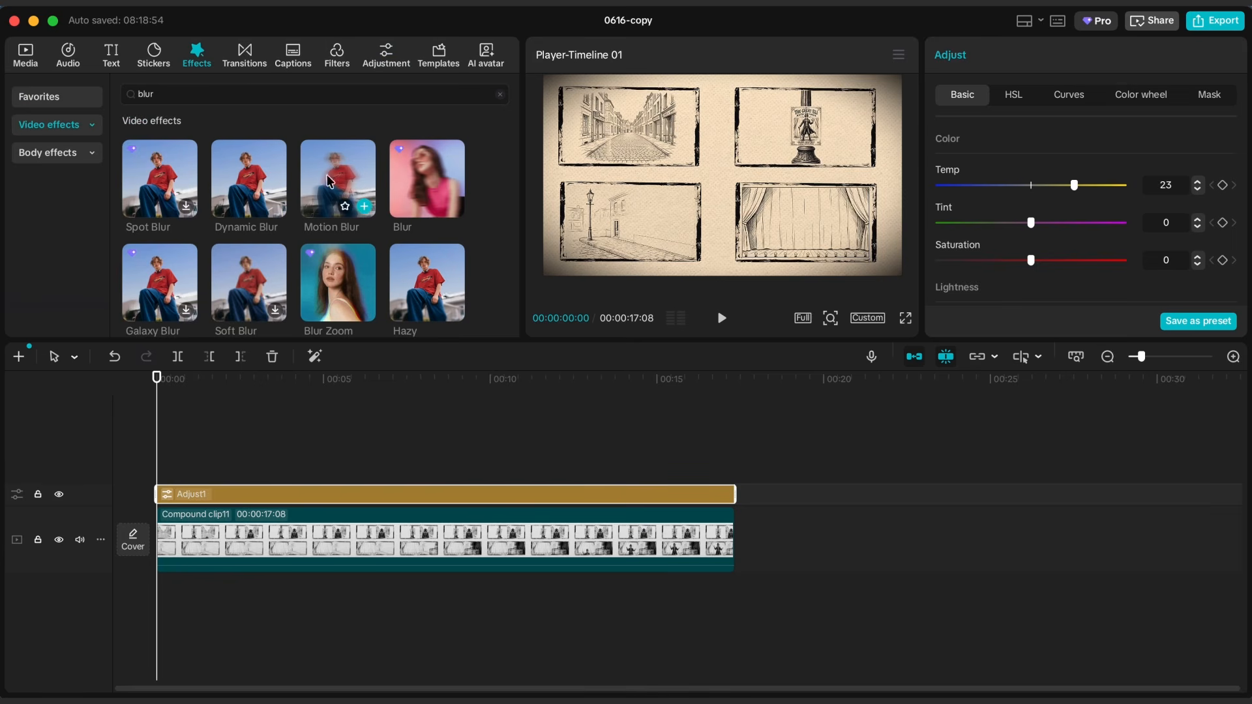
scroll(280, 261, down, 1)
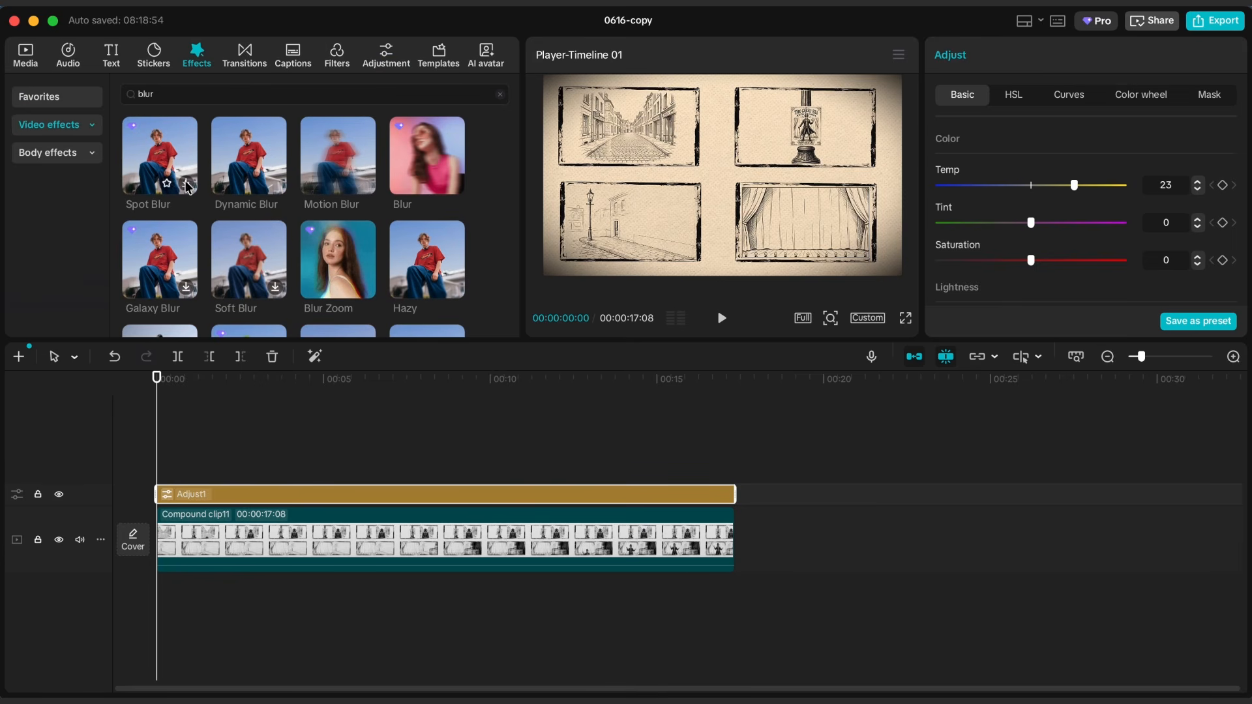
click(273, 288)
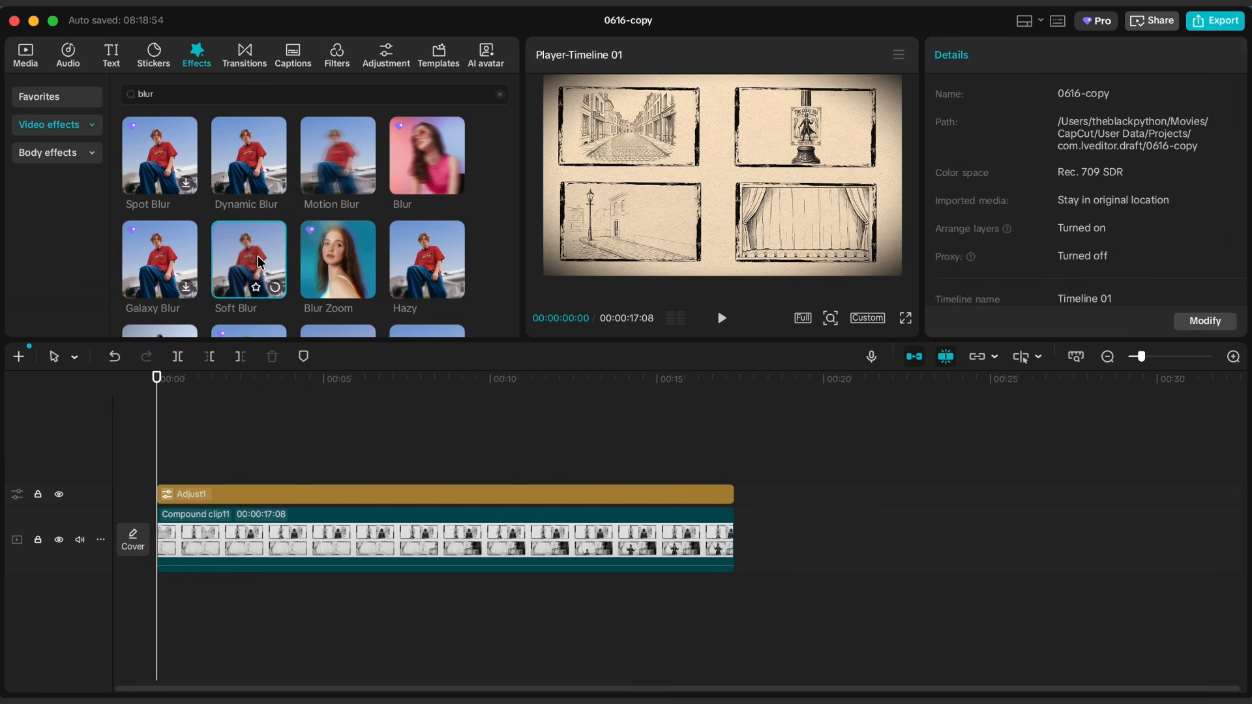
click(275, 288)
drag(256, 471, 734, 470)
click(904, 317)
key(Escape)
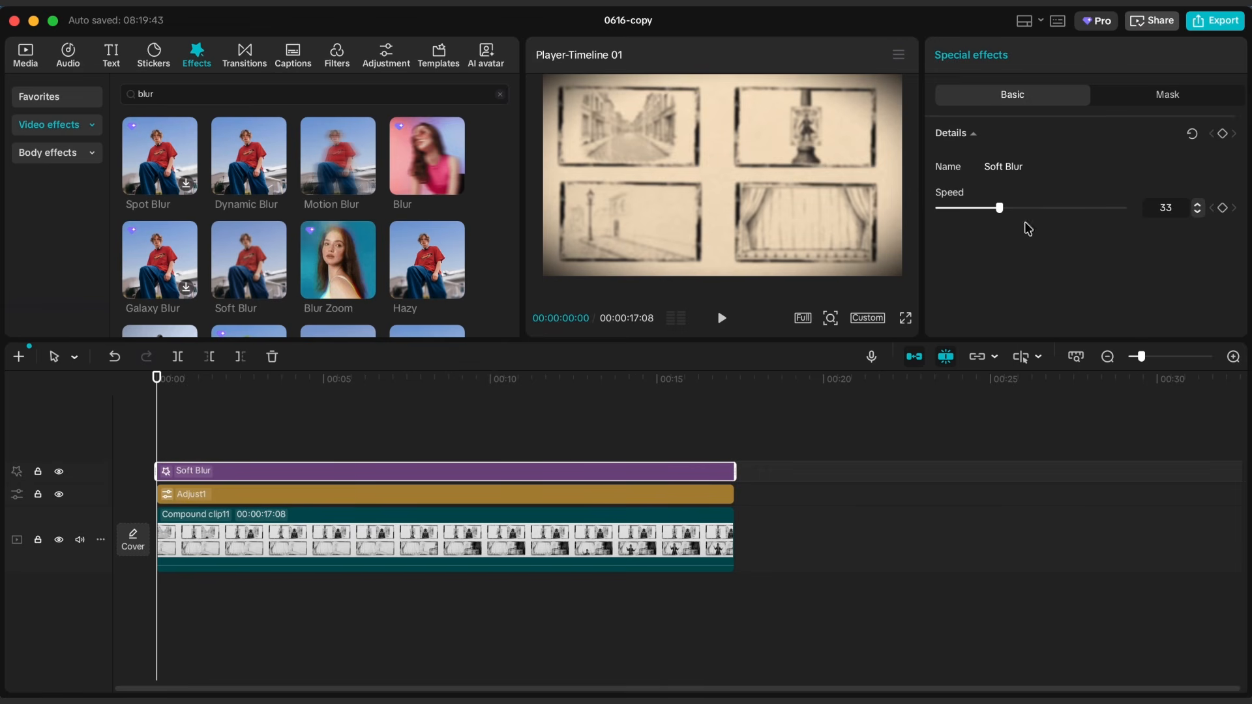
Add a circle mask to the Soft Blur effect and stretch it to the frame edges, about 3840 by 2169.
click(1145, 95)
click(988, 170)
click(1098, 217)
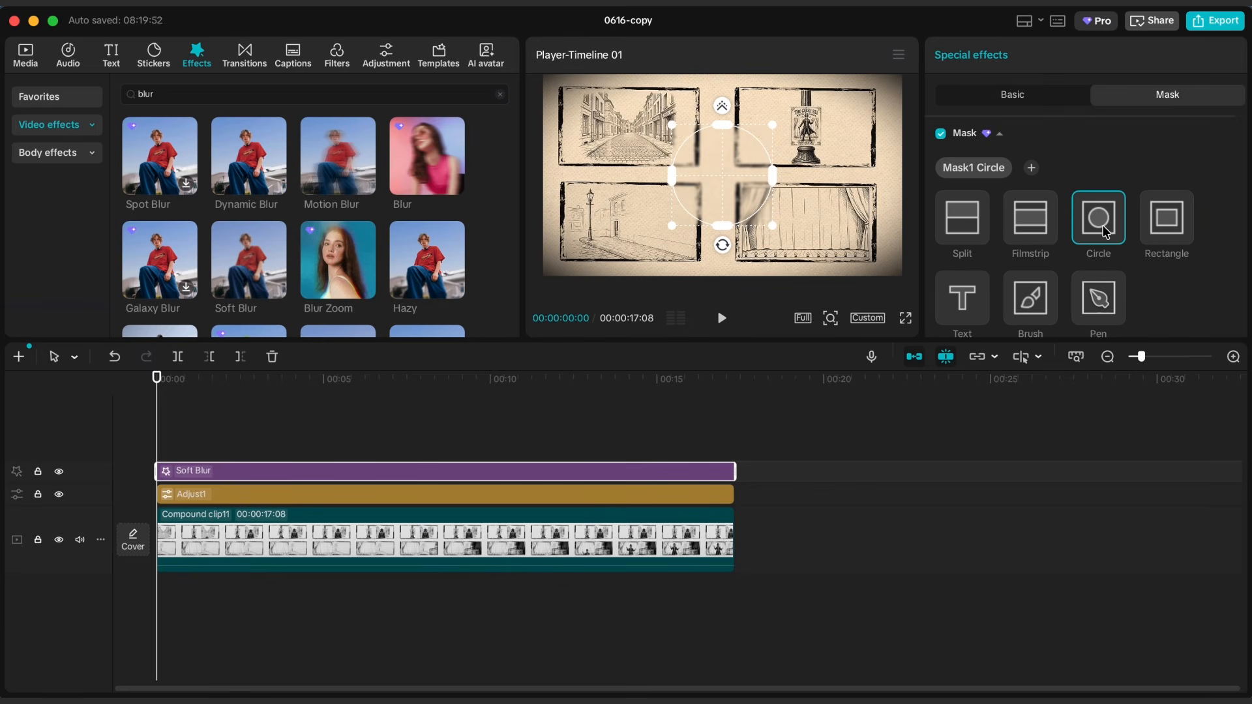
drag(772, 176, 865, 178)
drag(721, 228, 720, 262)
drag(576, 177, 553, 176)
drag(725, 90, 721, 82)
drag(552, 177, 541, 178)
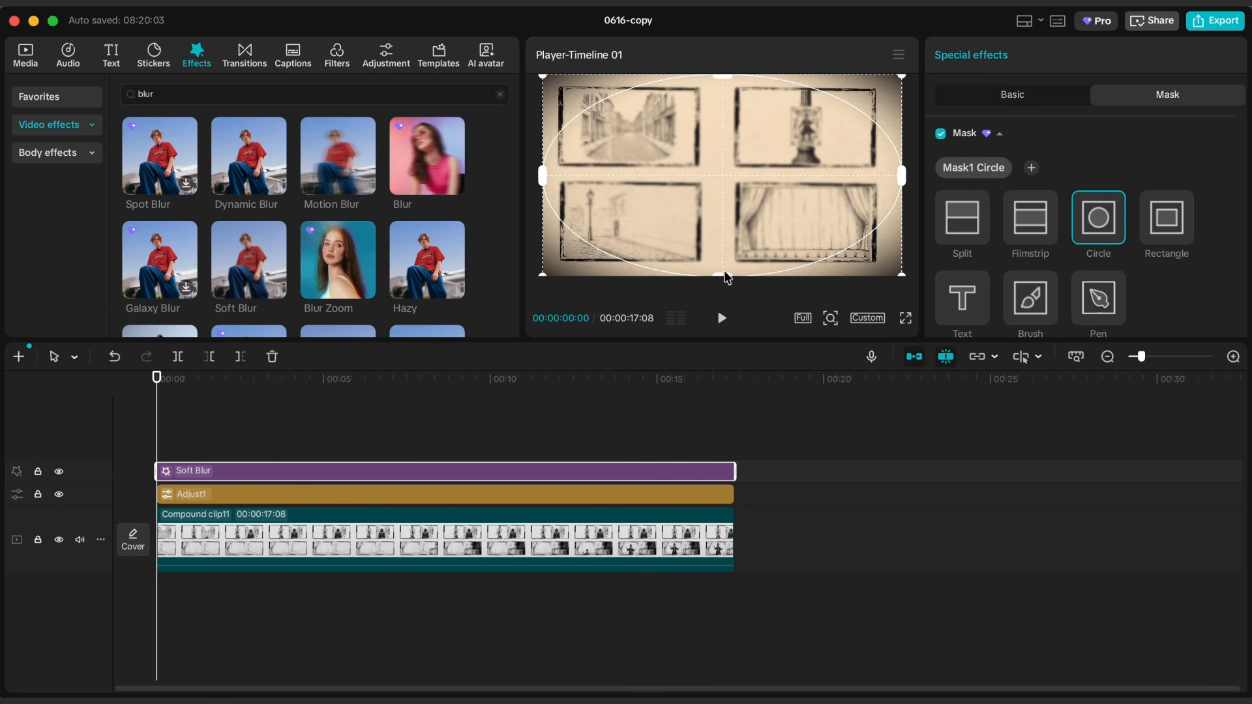
Invert the Soft Blur effect's circle mask and set its feather to 30.
scroll(1204, 256, down, 5)
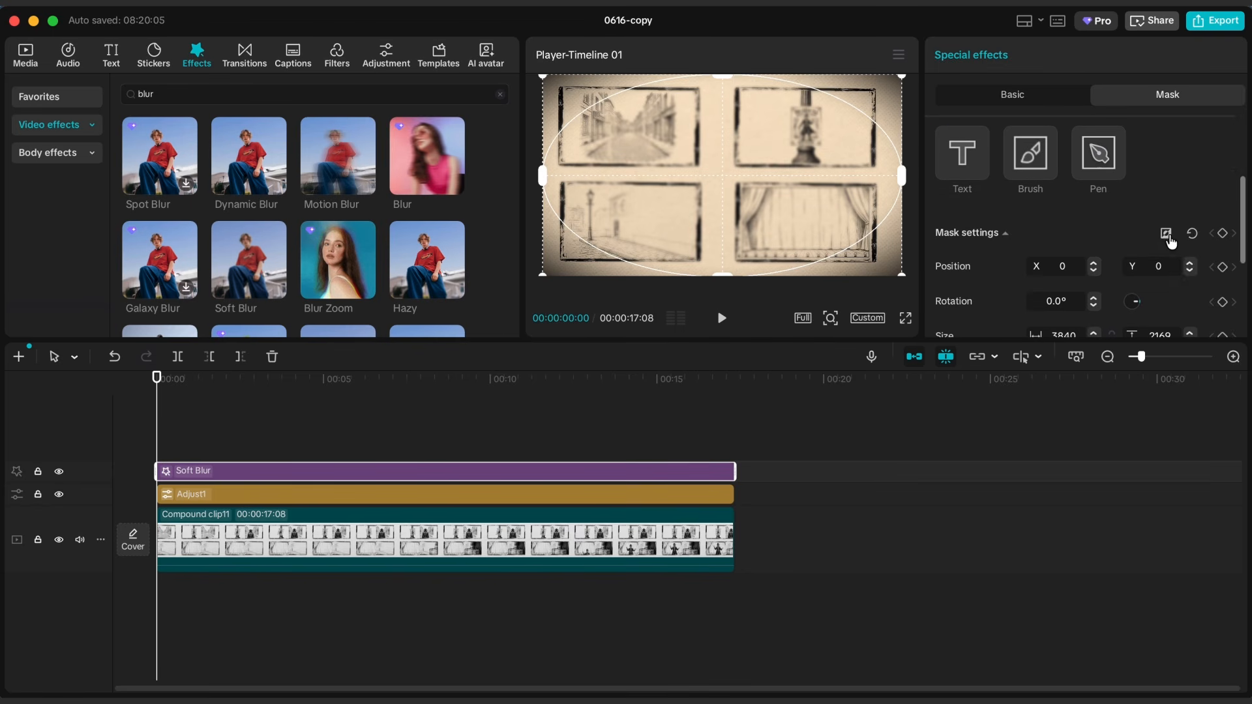
scroll(1106, 237, down, 3)
drag(971, 294, 1028, 293)
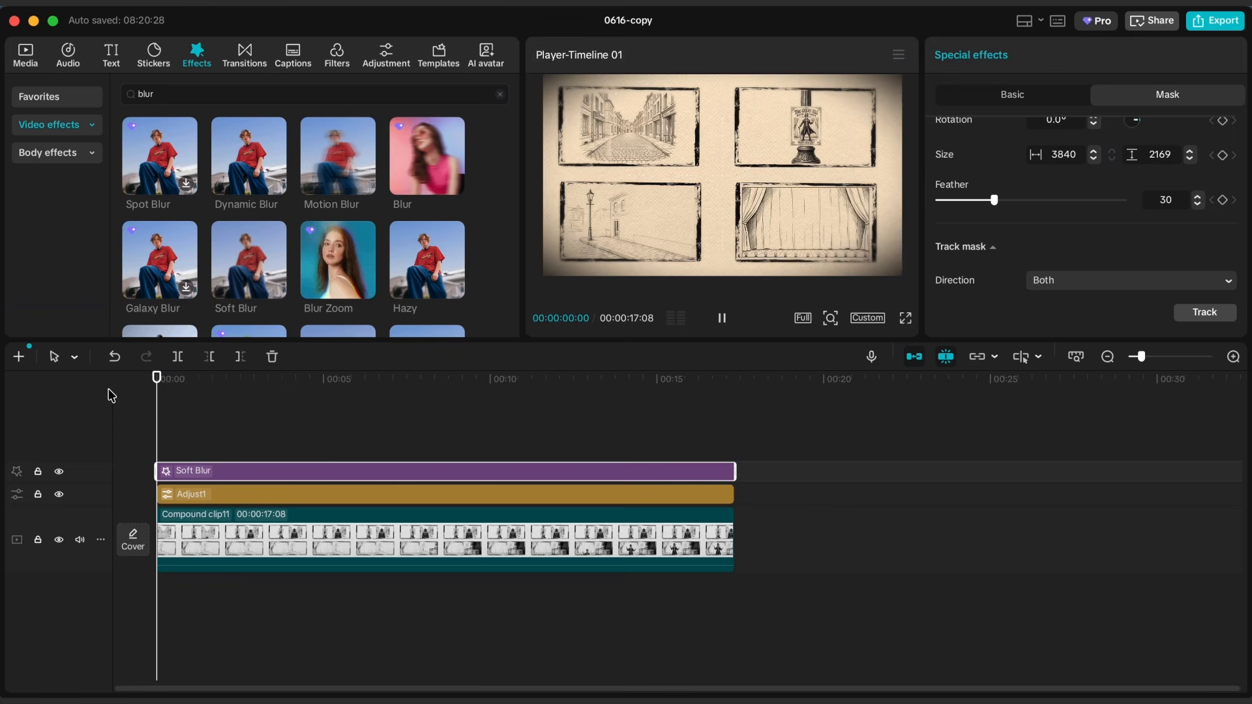